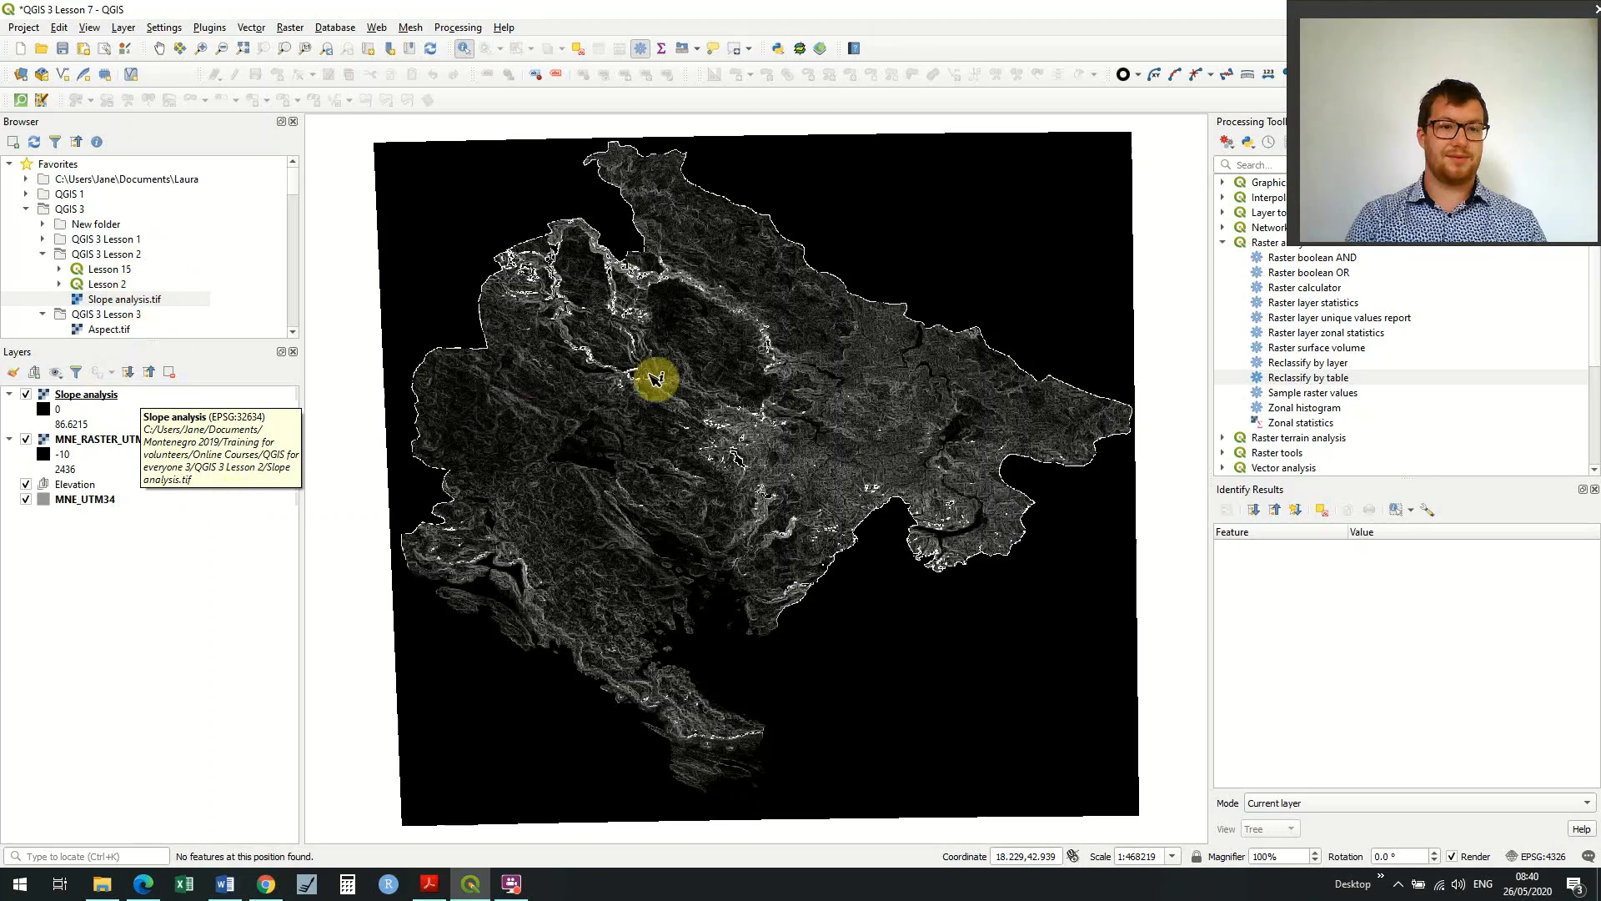
- Open Reclassify by table and change the output no-data value from -9999 to 0
double_click(1326, 380)
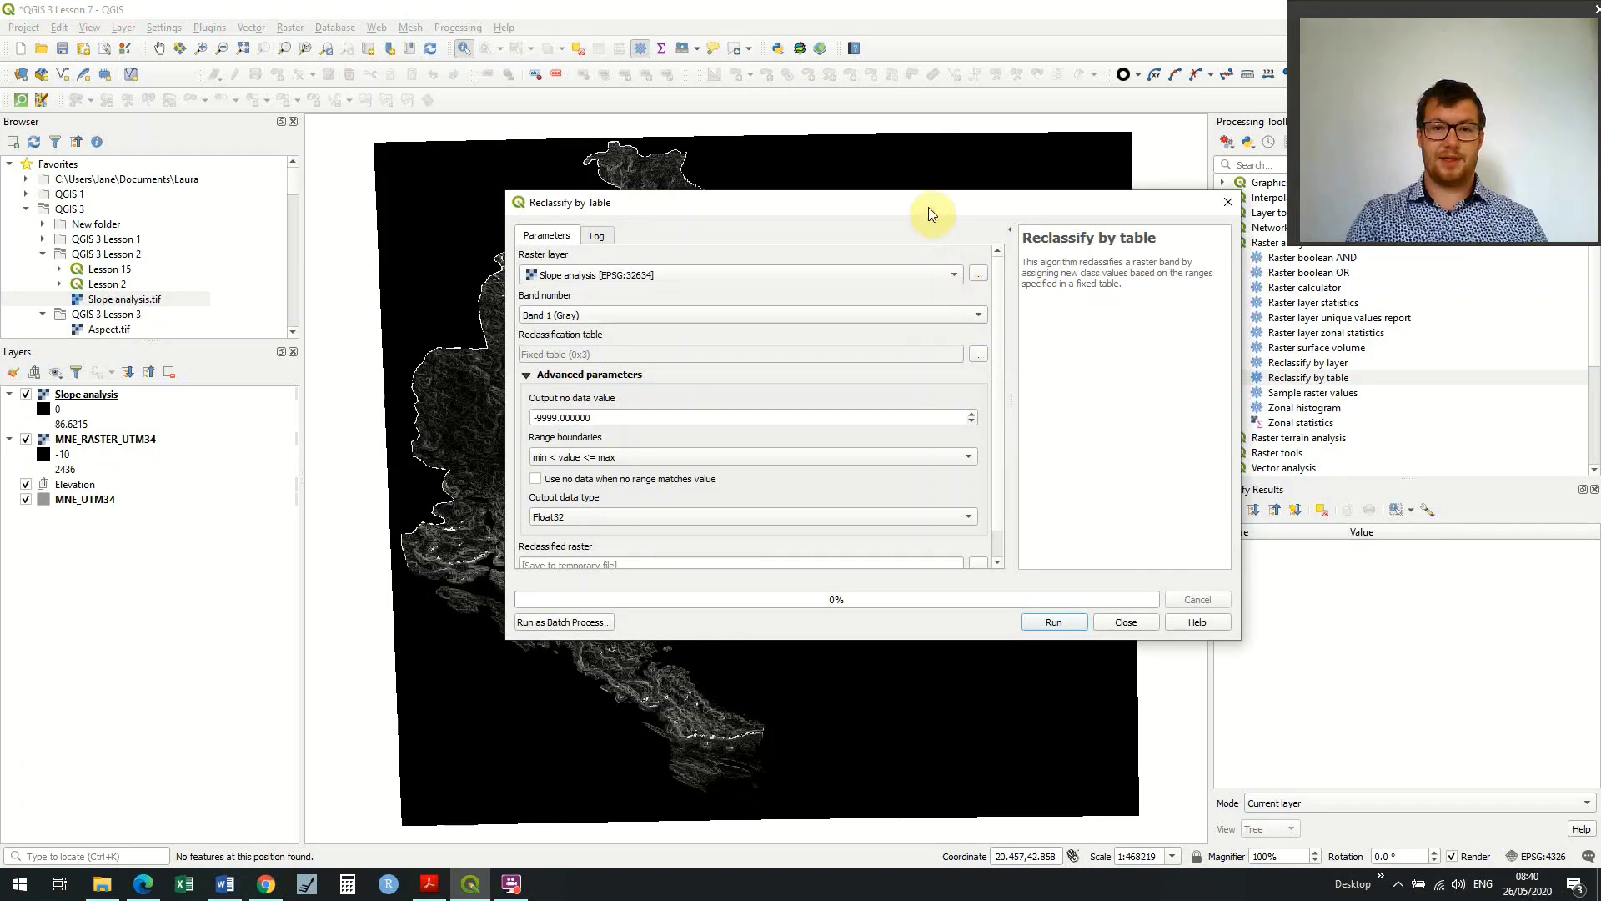
left_click_drag(929, 208, 980, 174)
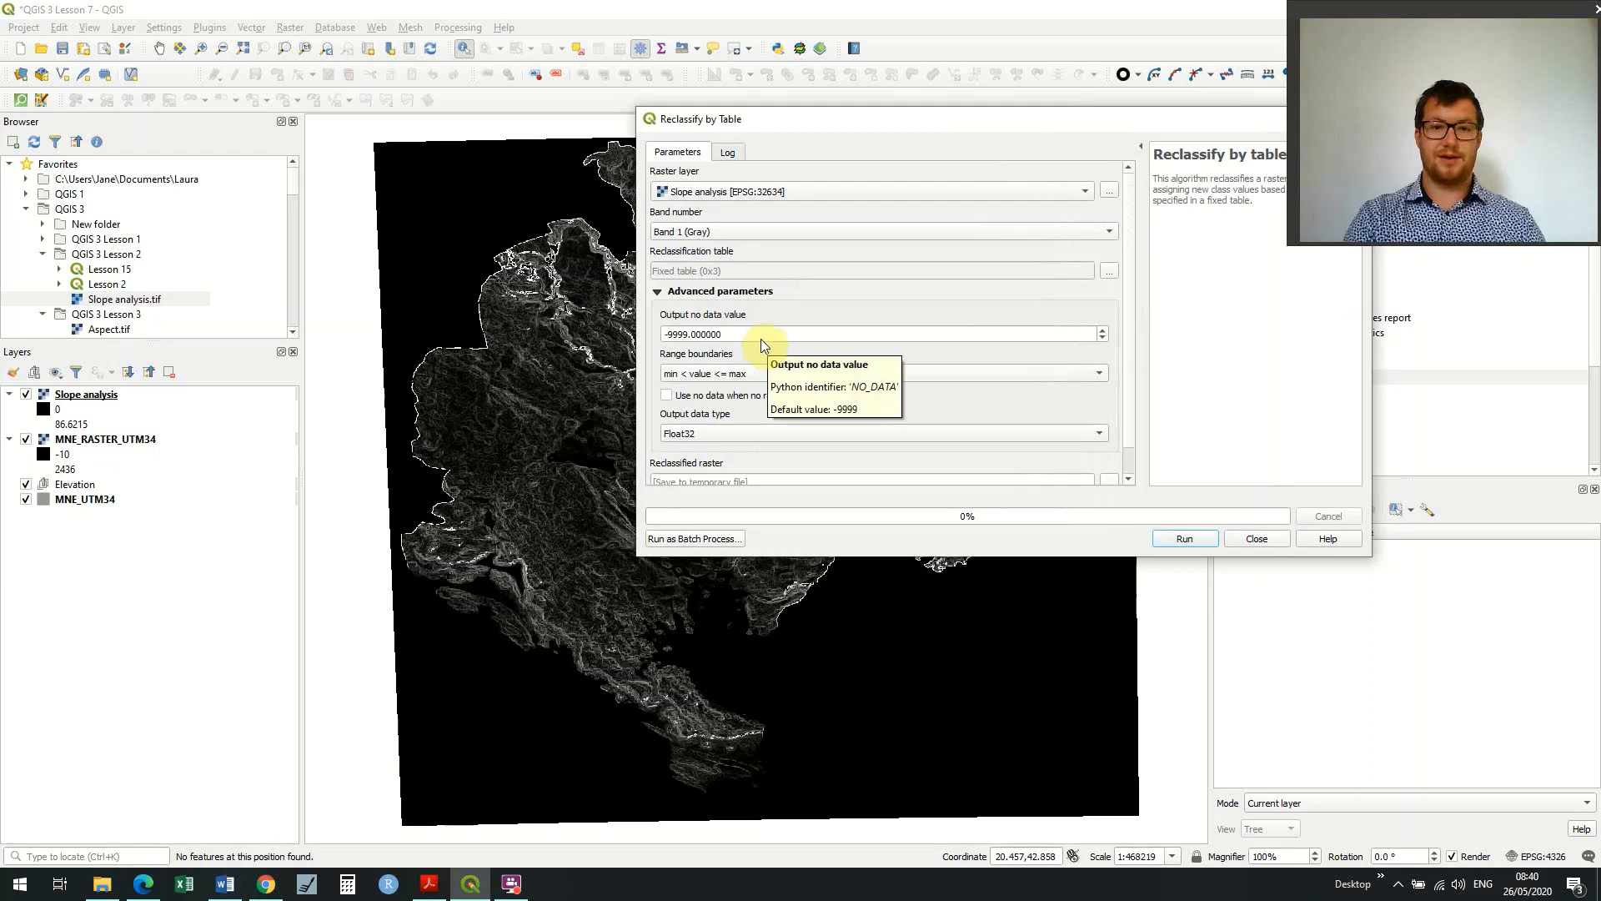
left_click(761, 336)
key("ctrl+a")
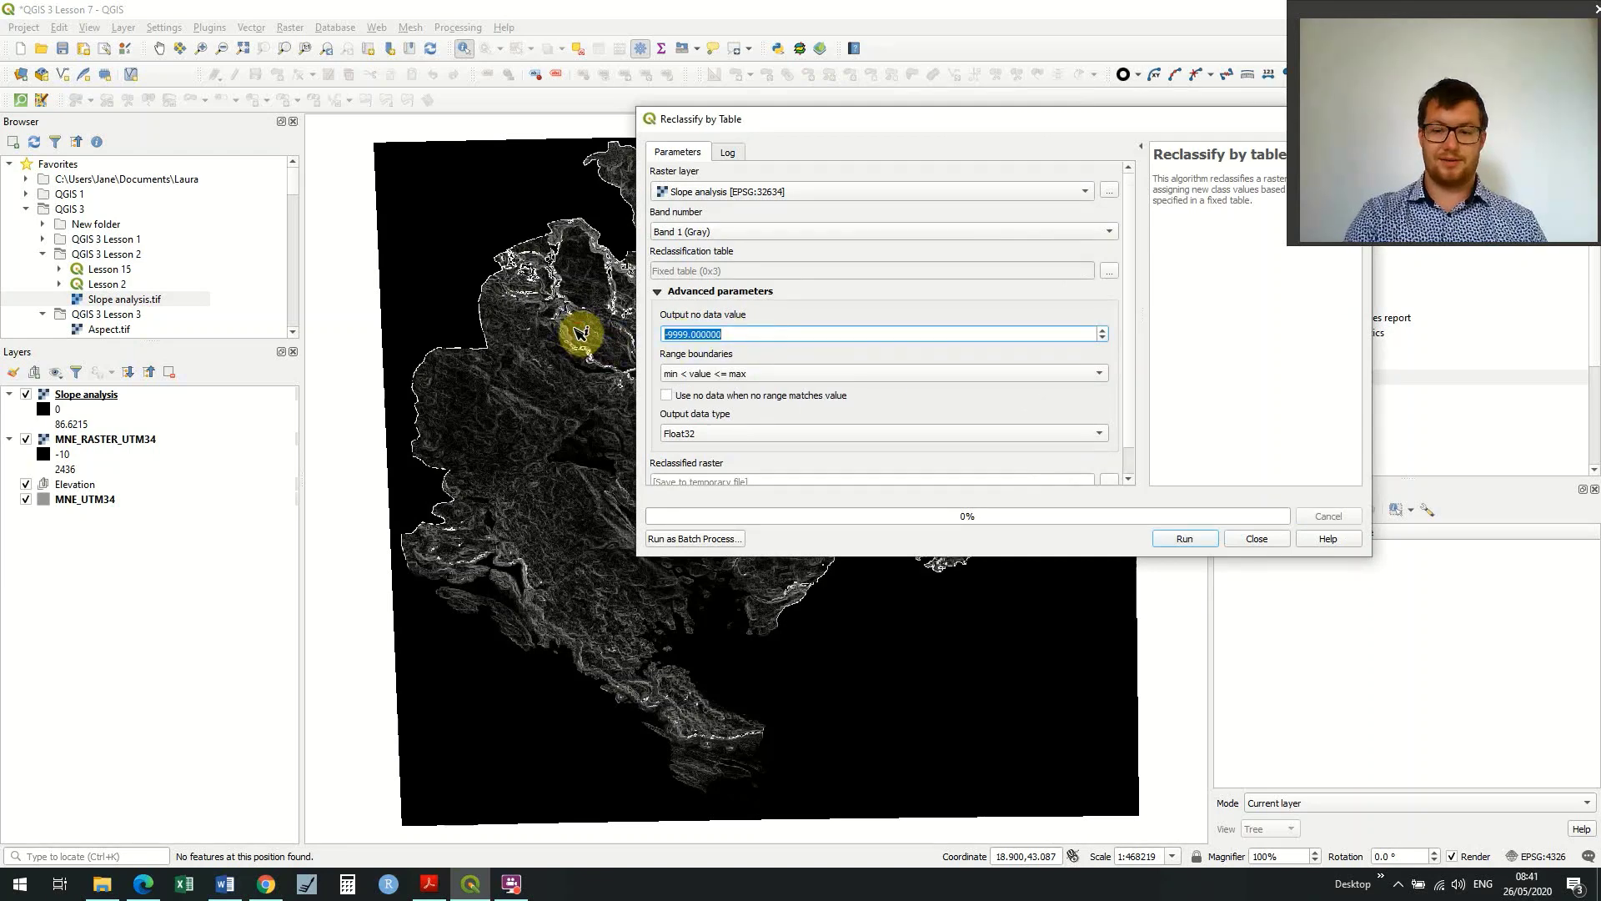
type("0")
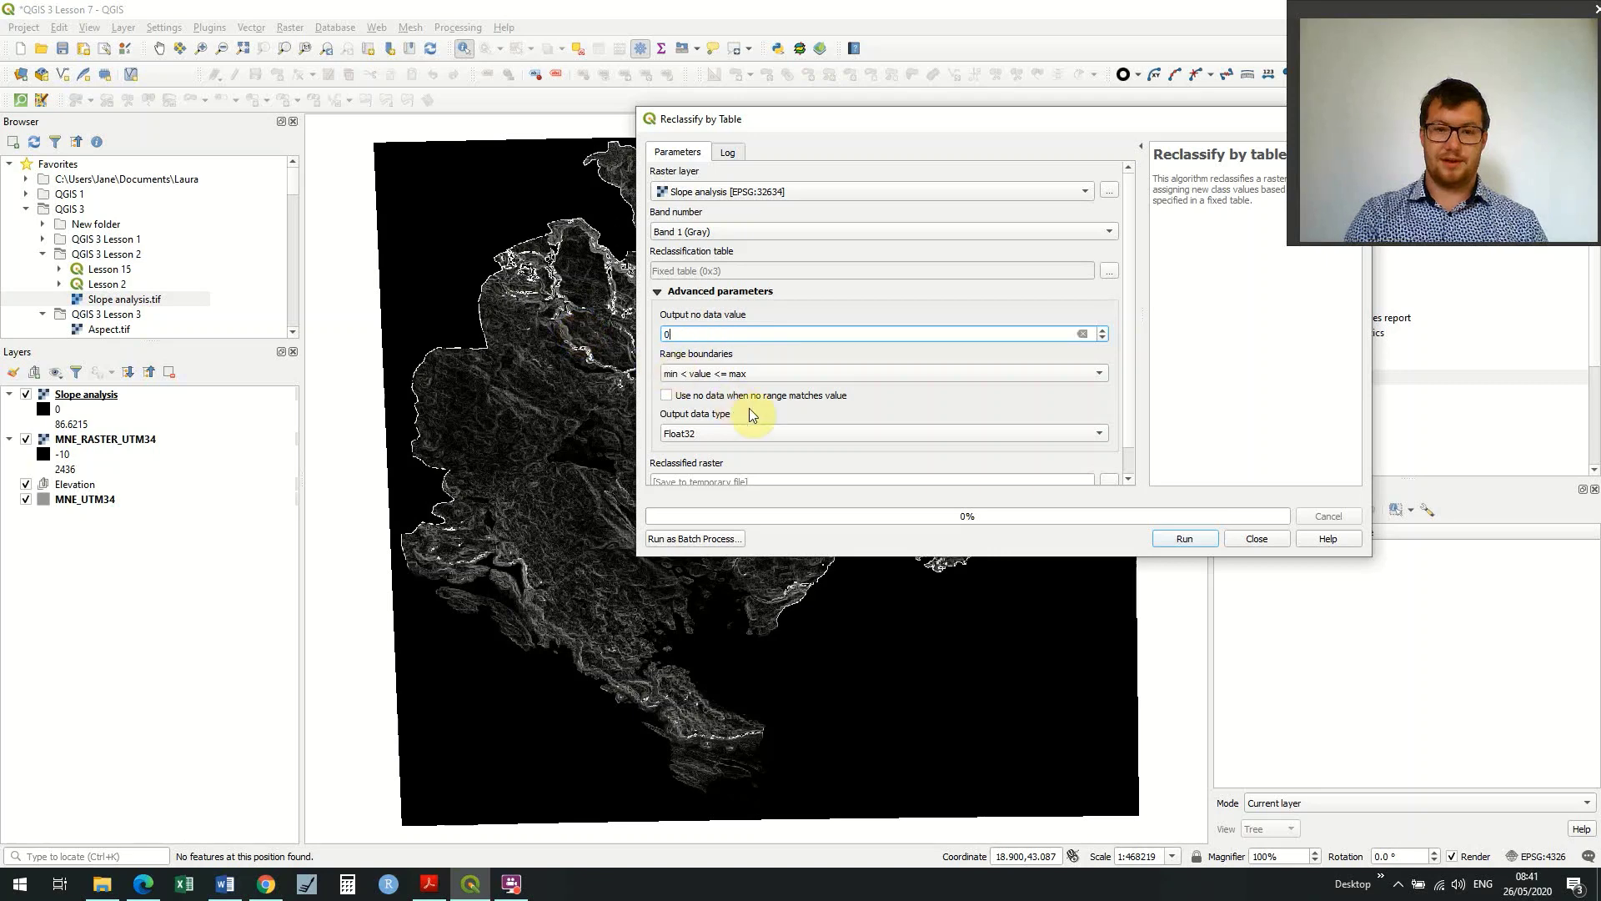
- Open the fixed reclassification table and enter row 1: 0 to 20 as class 1
left_click(1111, 273)
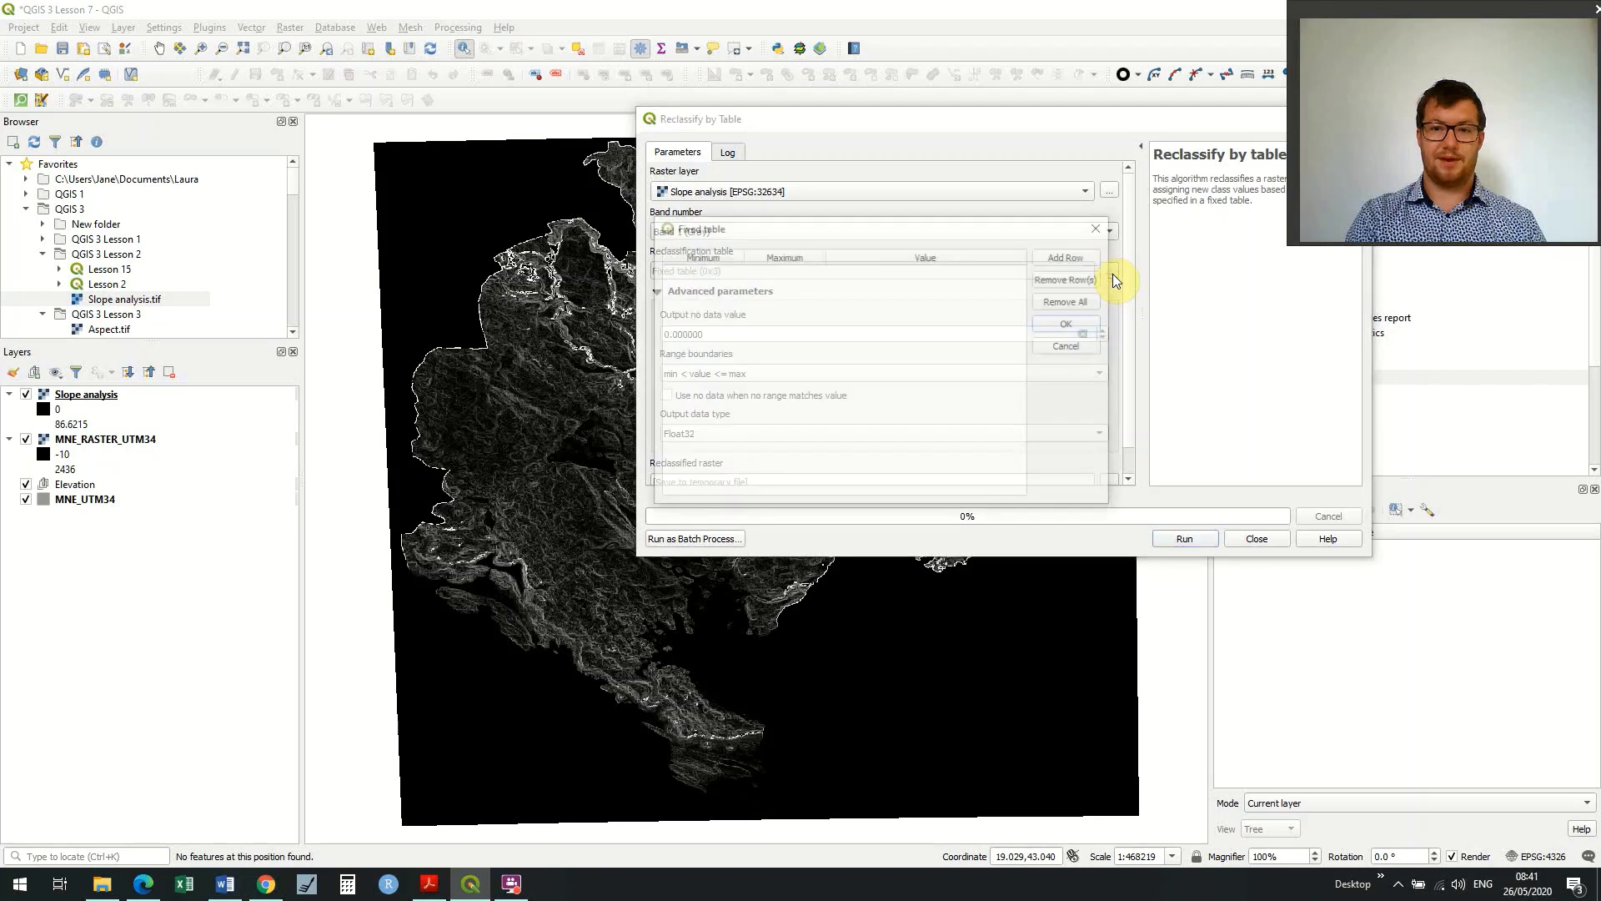
left_click(1068, 255)
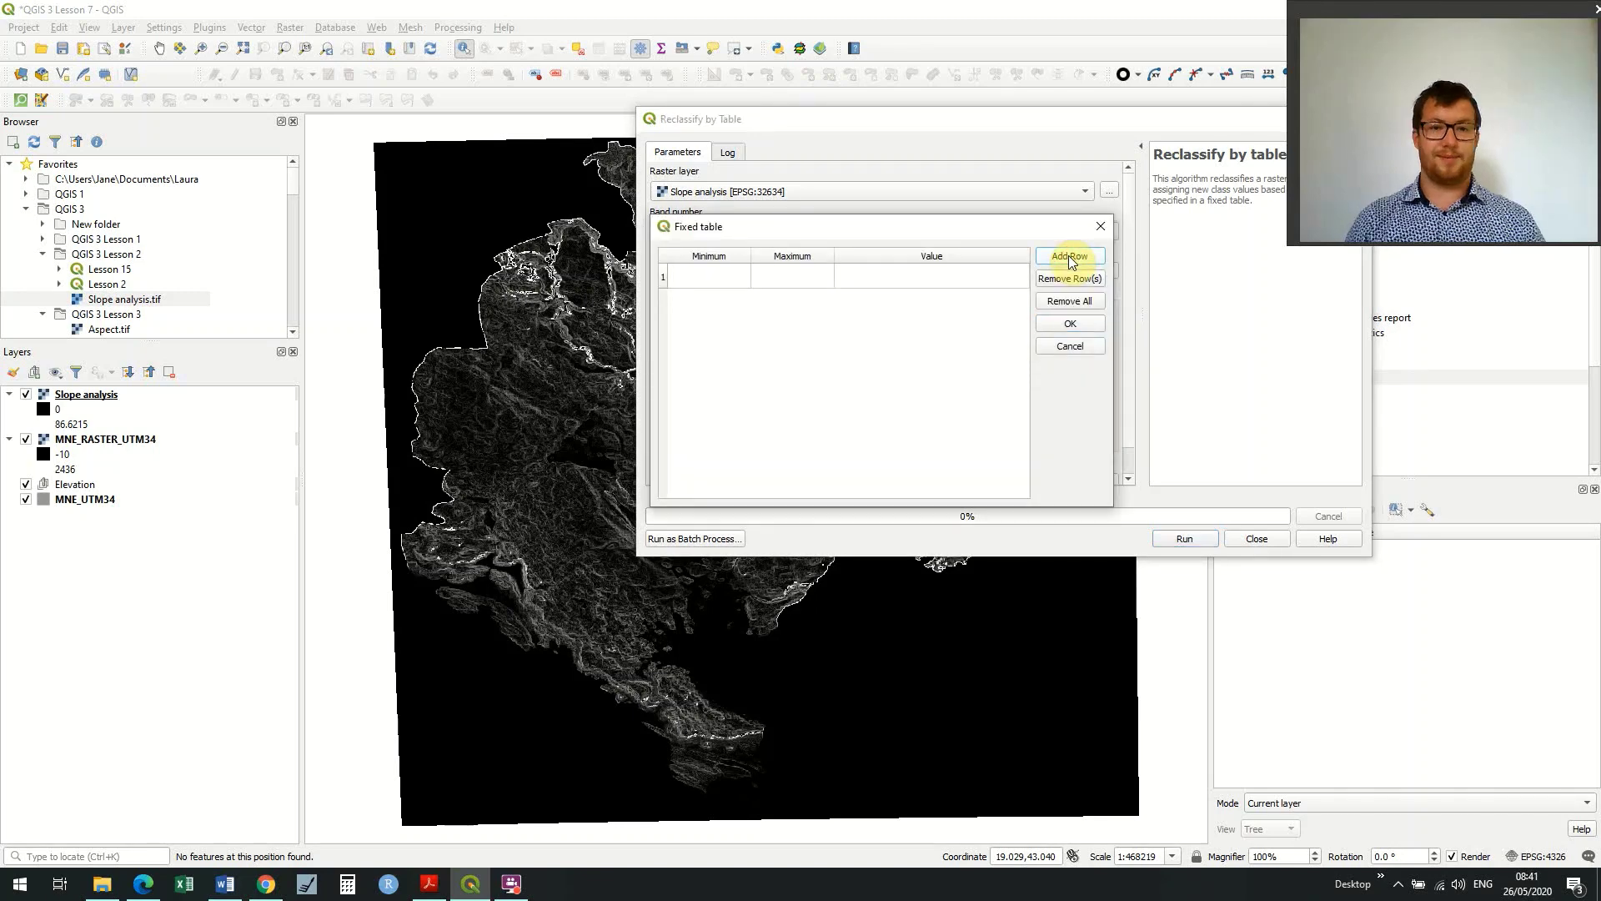
double_click(706, 278)
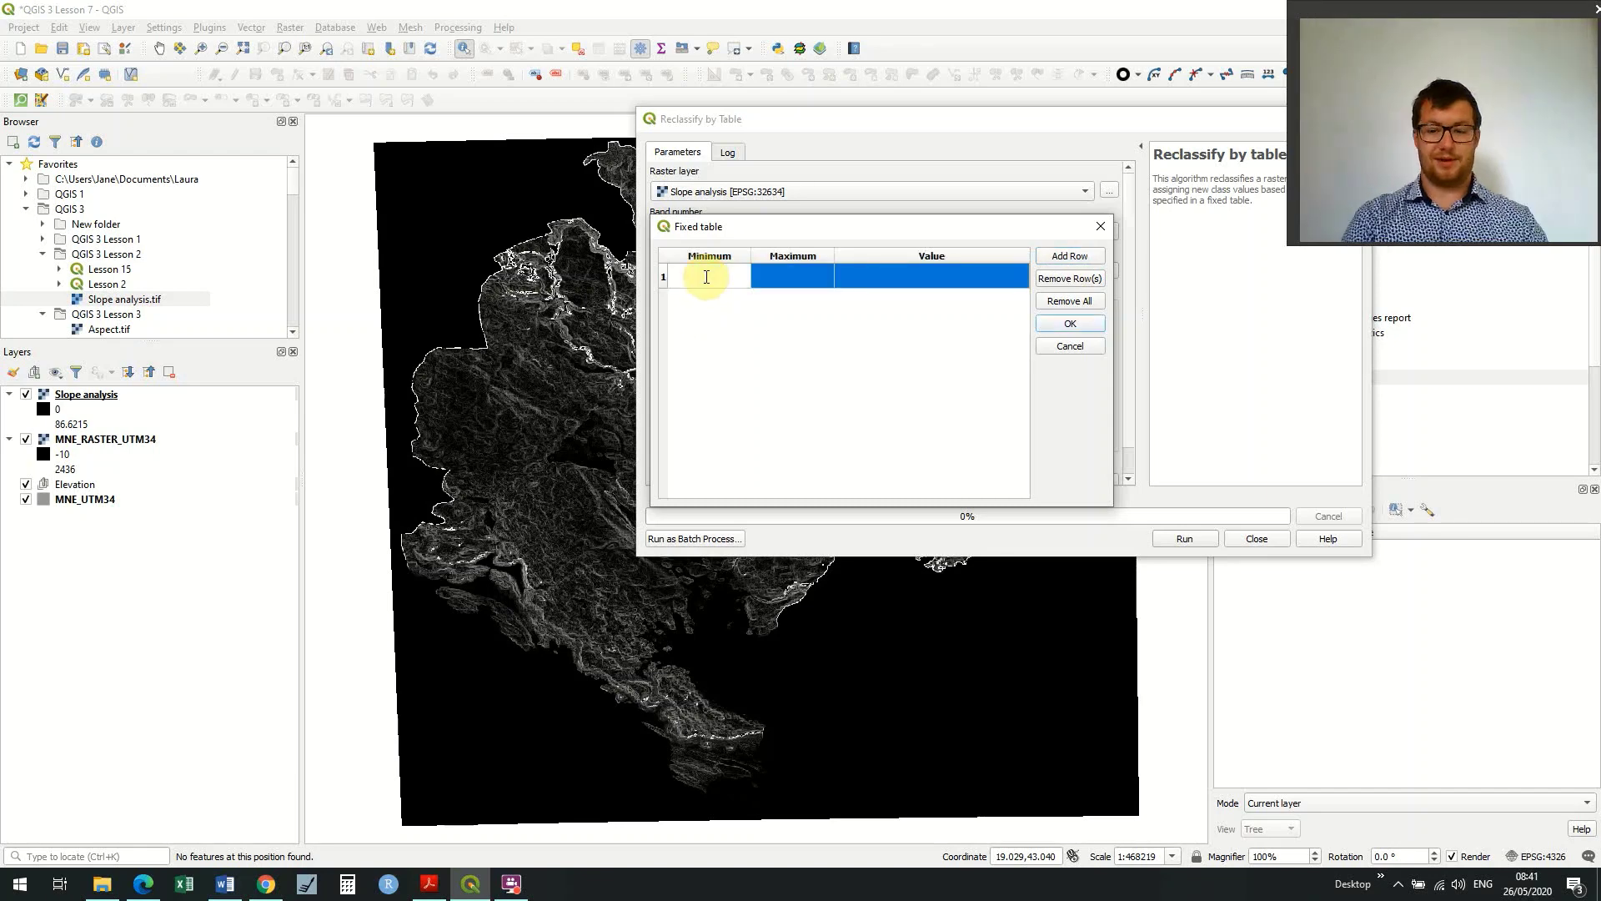
type("0")
left_click(810, 282)
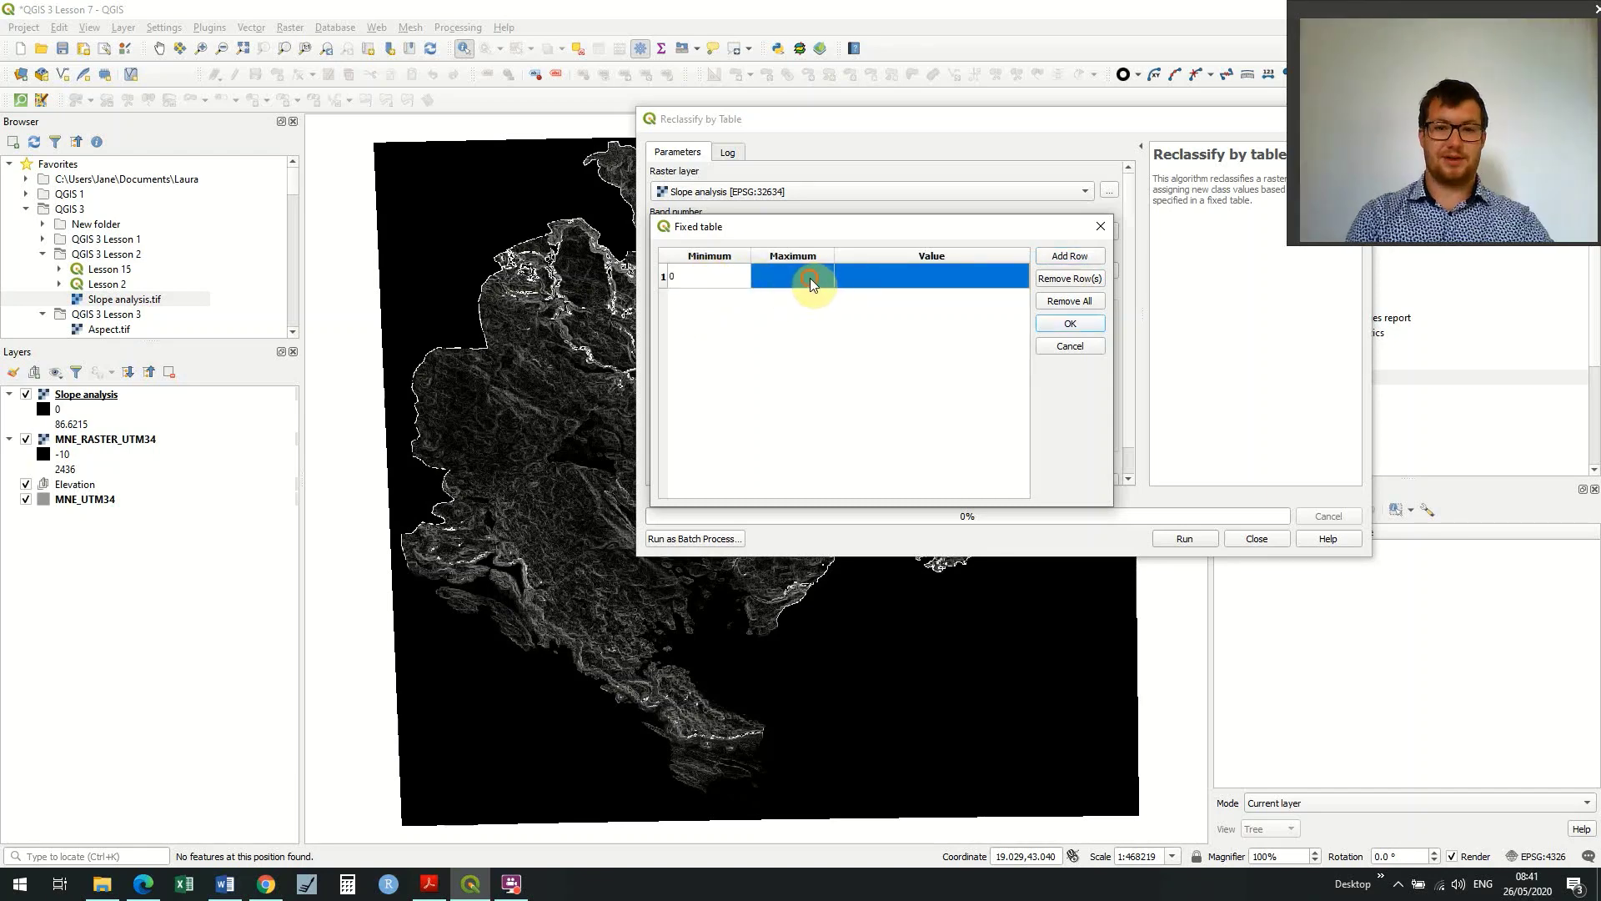
left_click(809, 278)
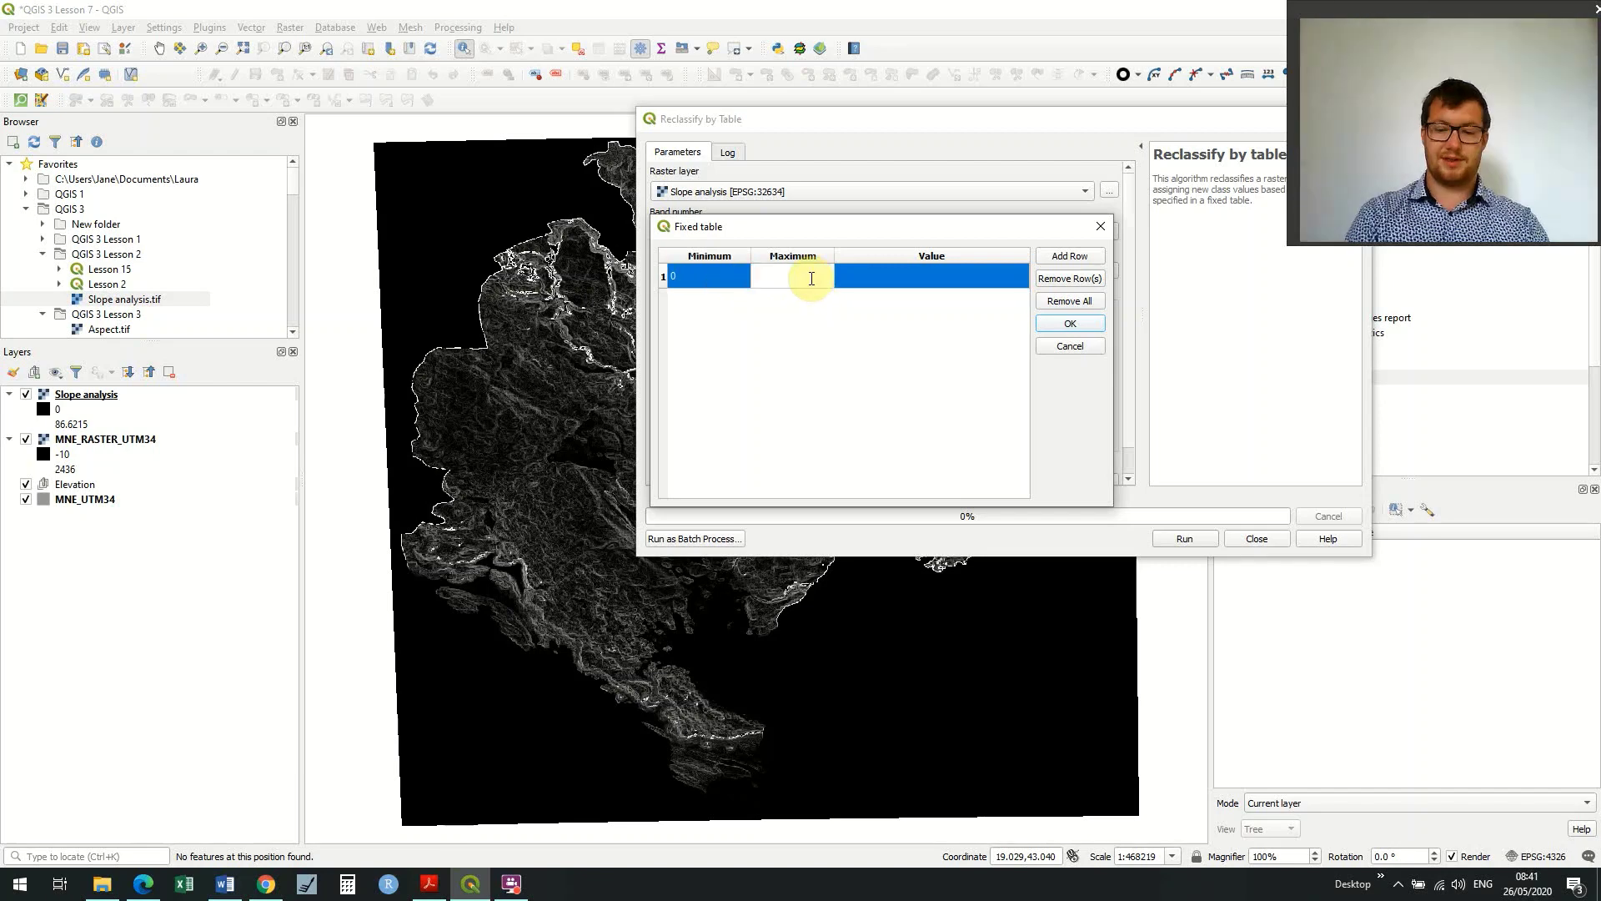
type("20")
left_click(972, 271)
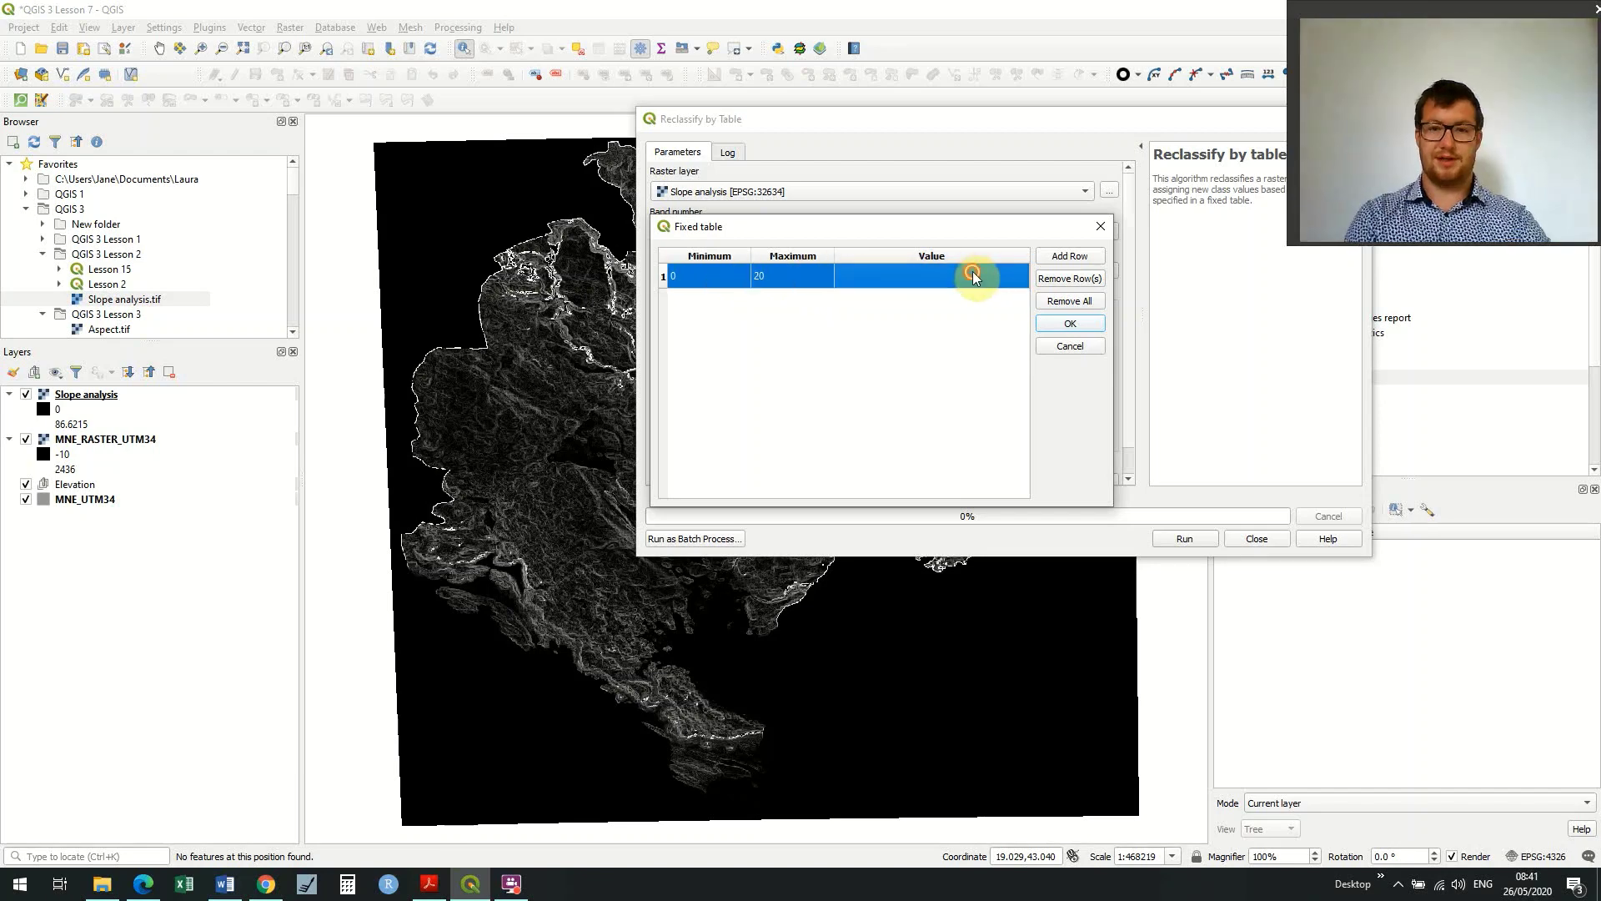
type("1")
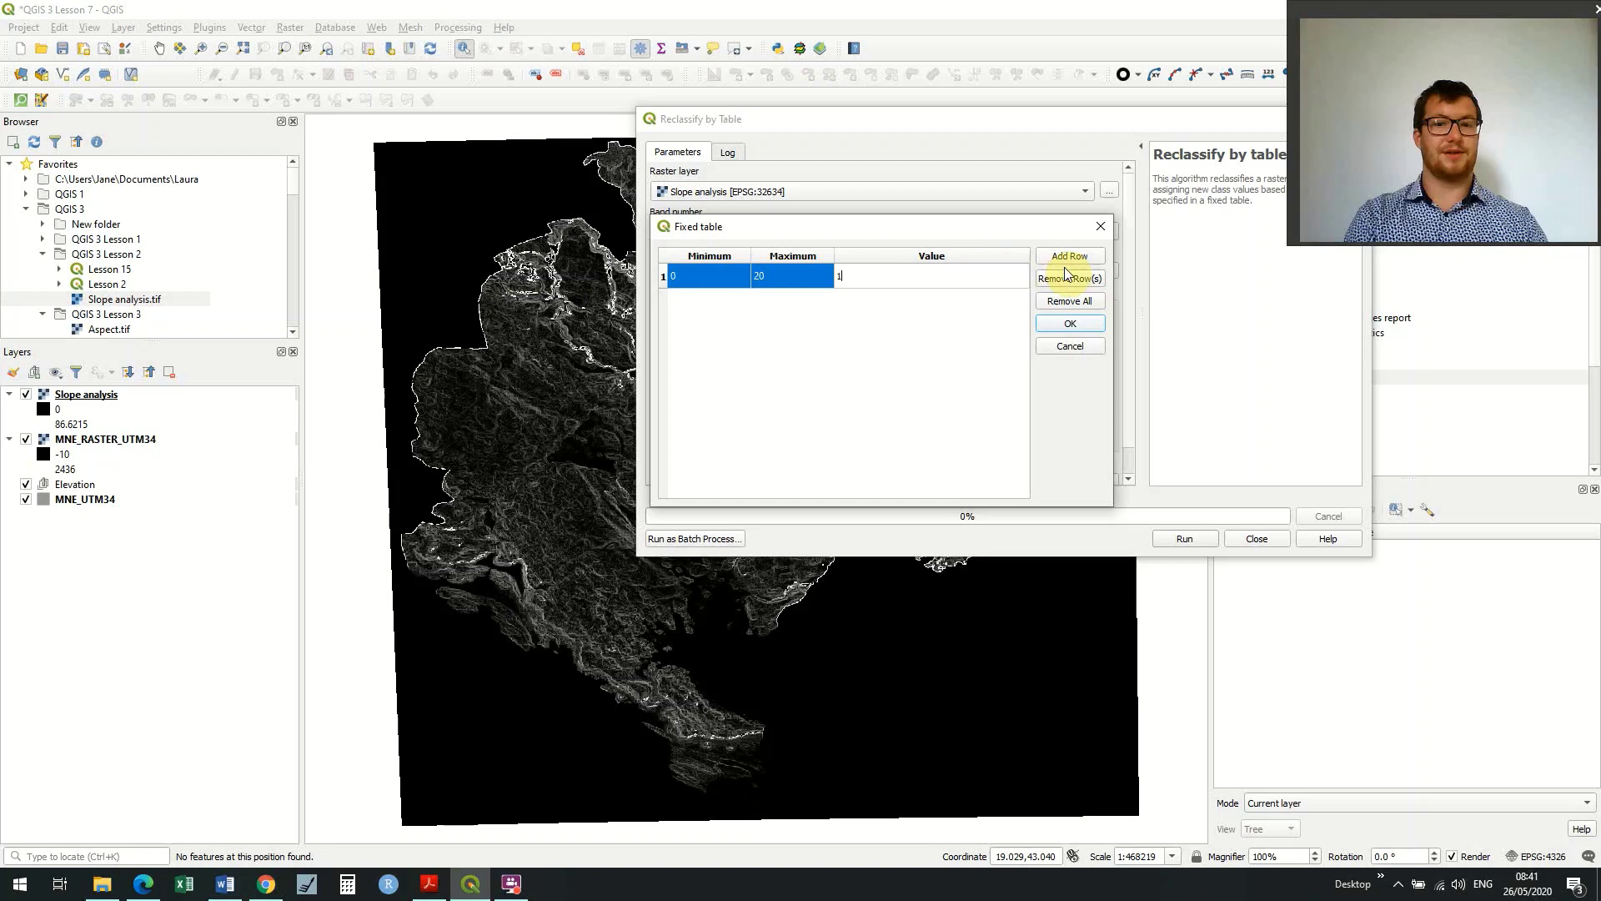
- Add row 2 mapping 20 to 40 to class 2
left_click(1072, 258)
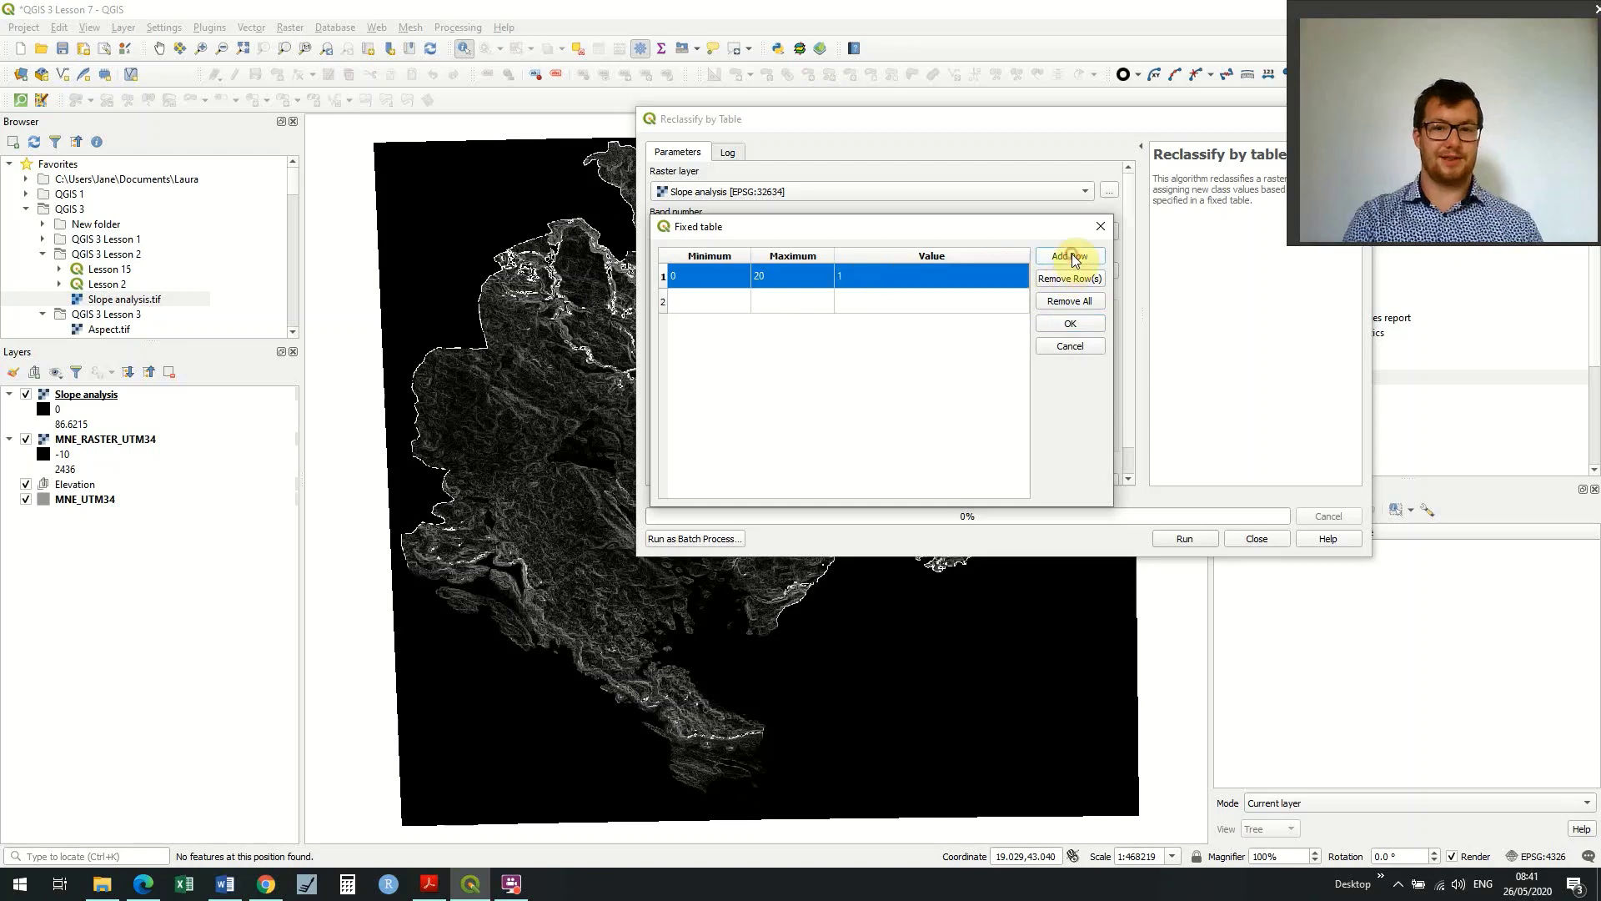
left_click(724, 303)
left_click(724, 302)
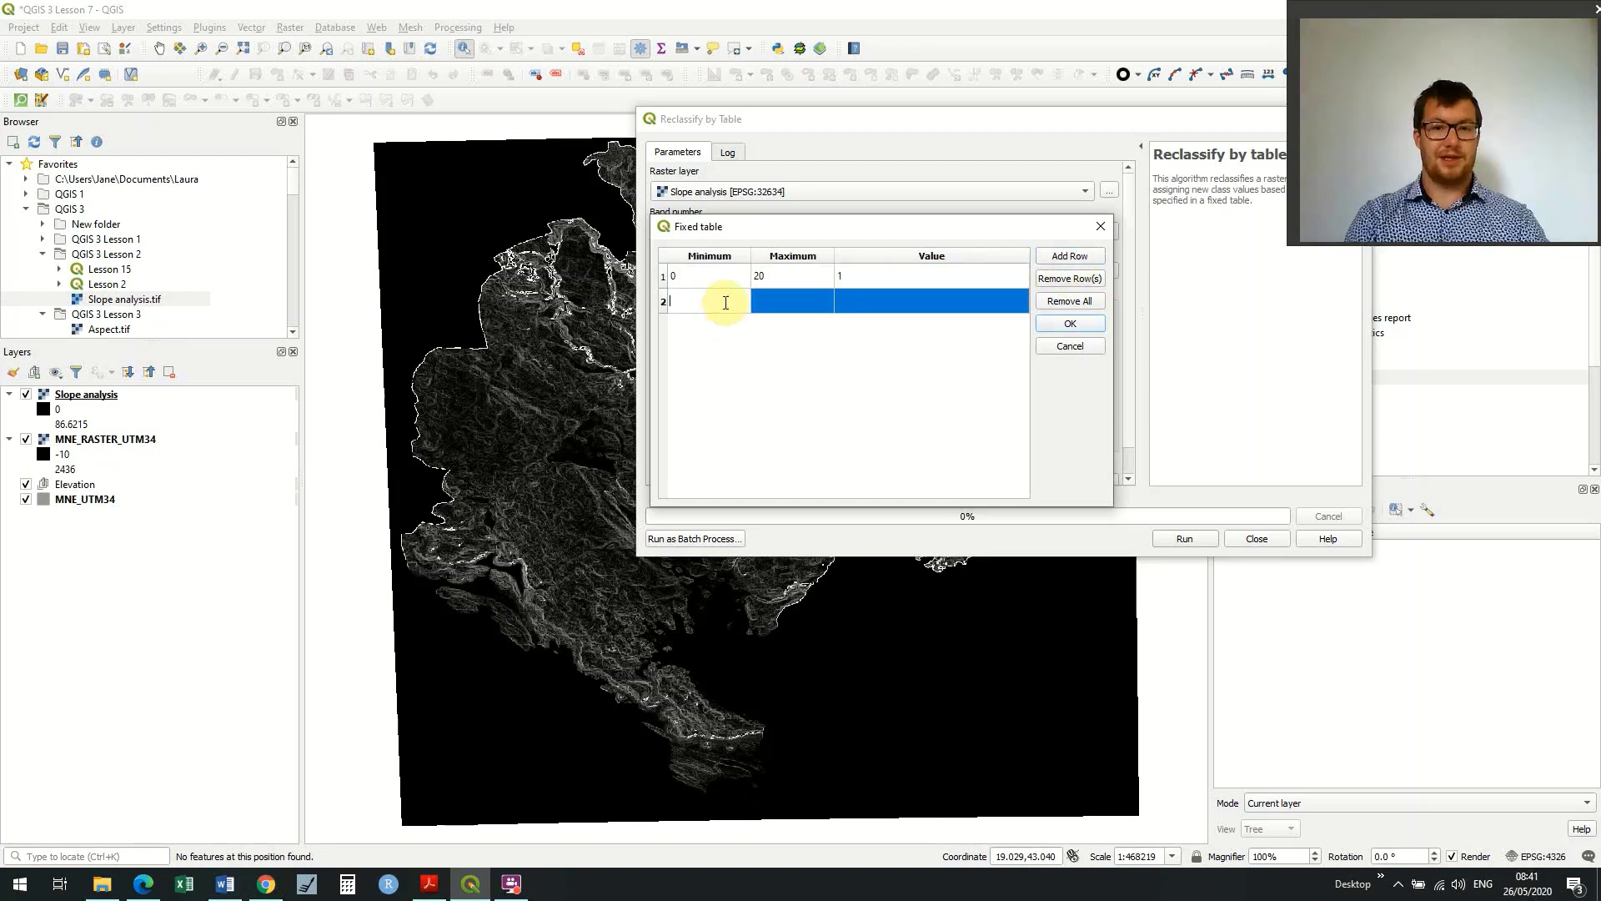
type("20")
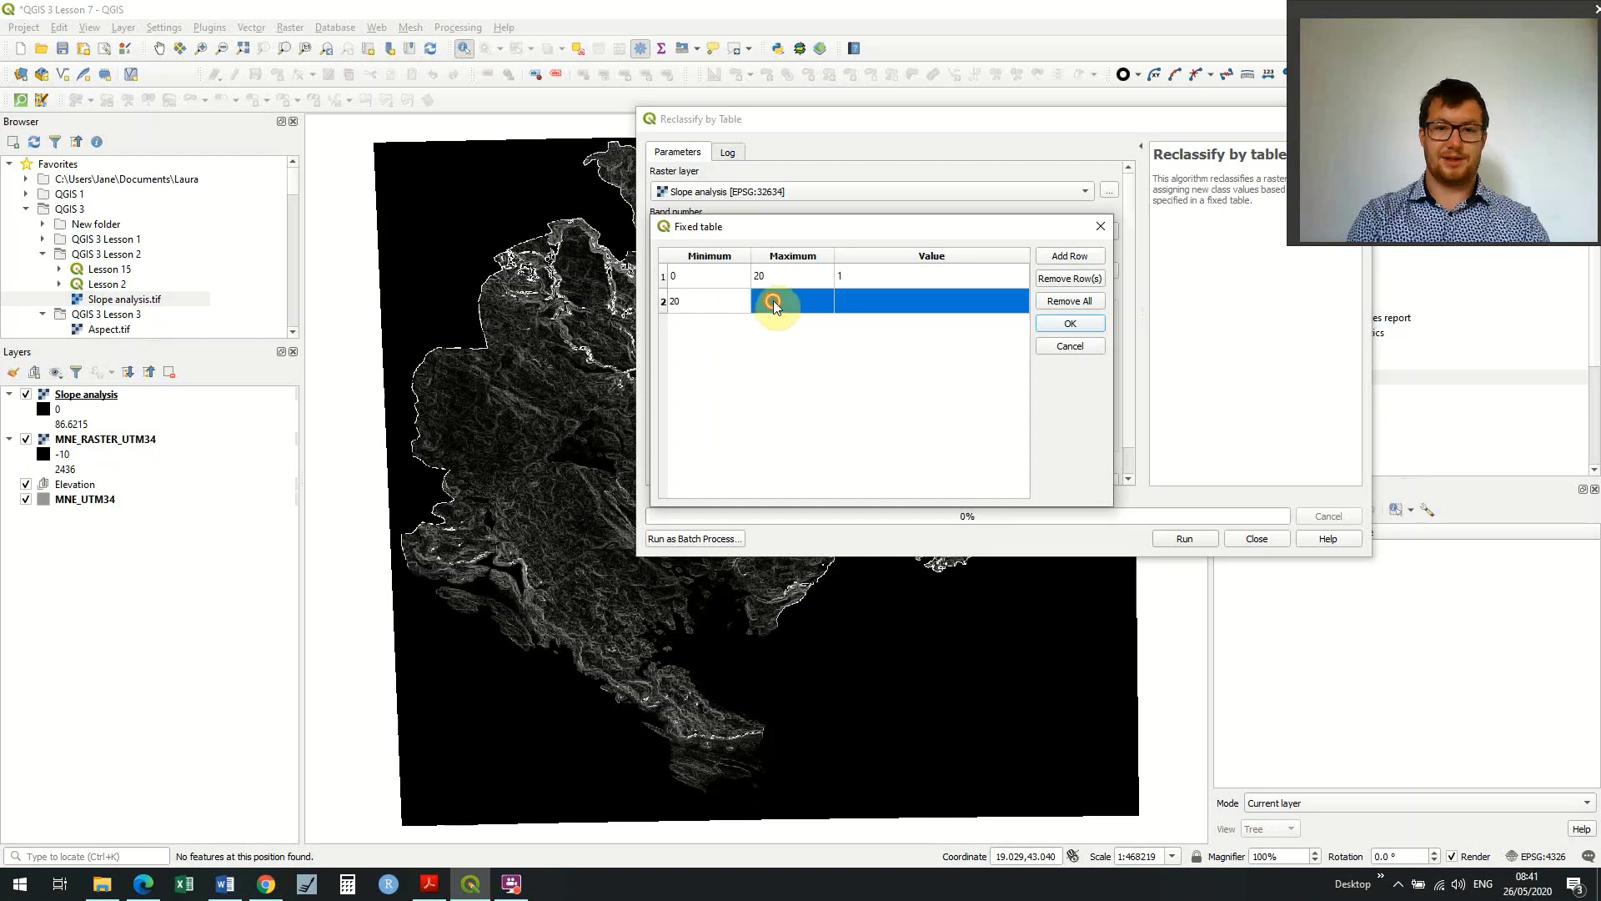
left_click(773, 301)
type("40")
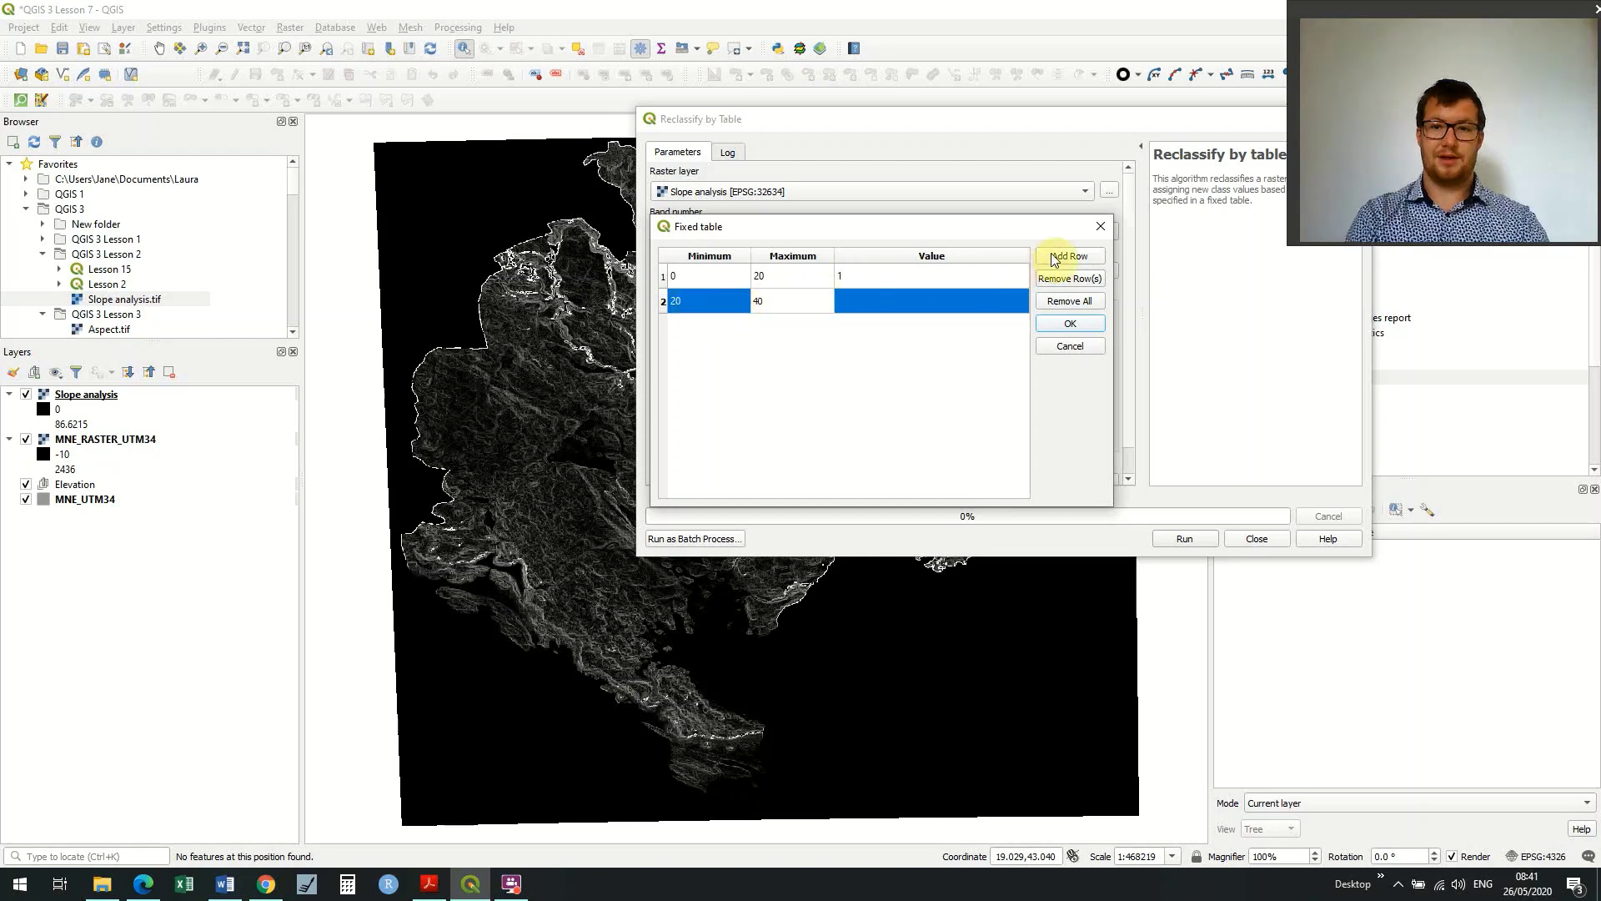
left_click(888, 305)
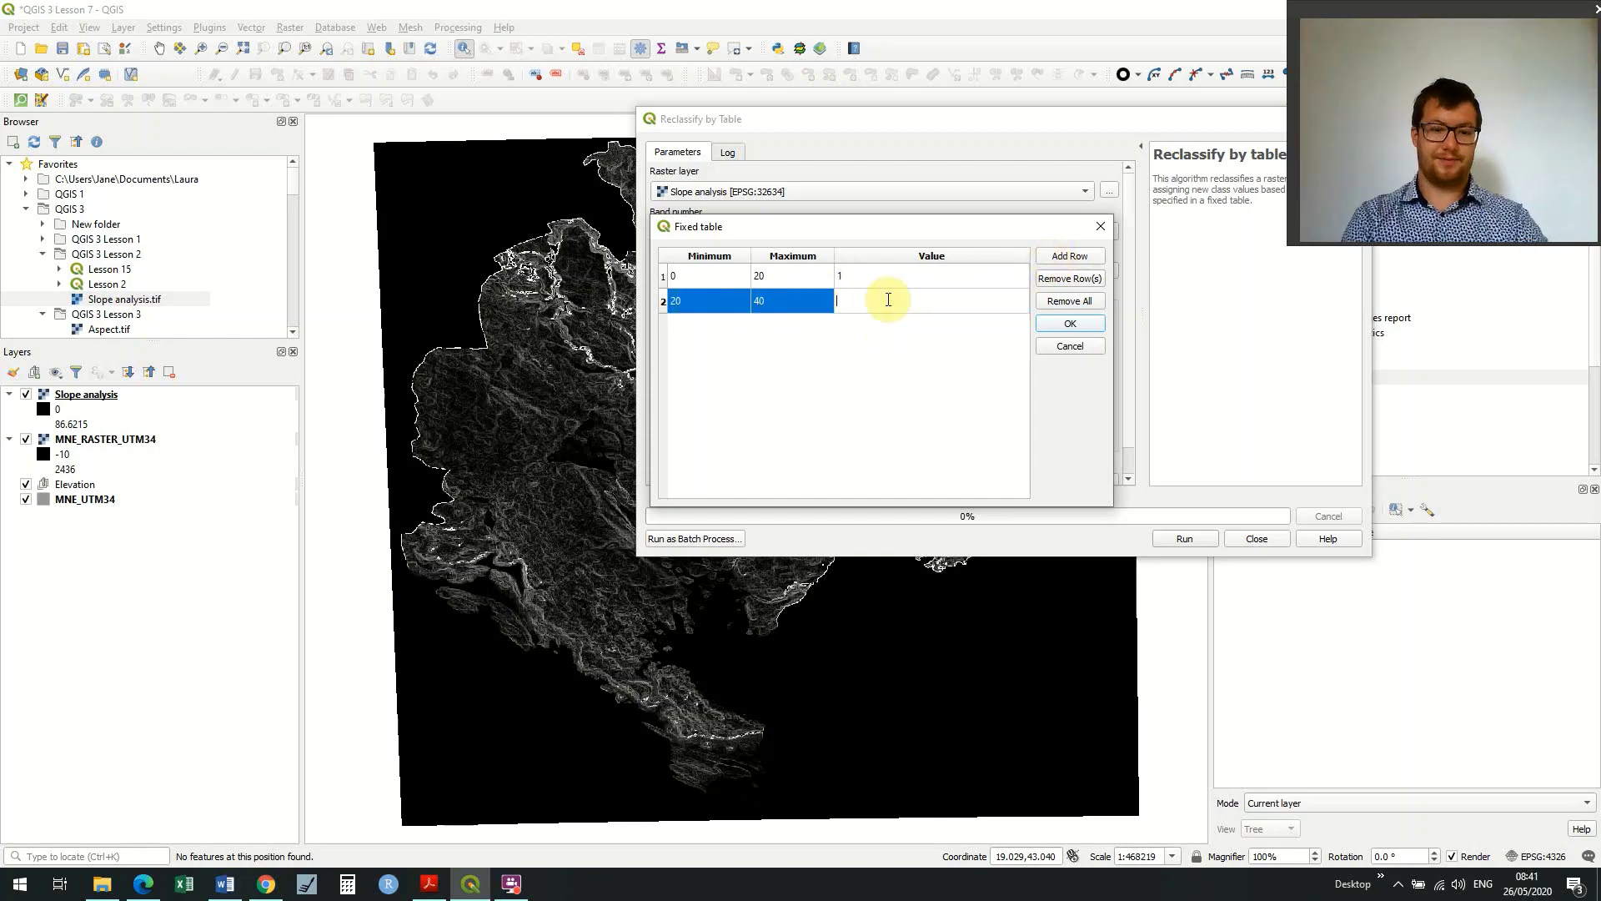
type("2")
- Add row 3 mapping 40 to 60 to class 3
left_click(1053, 258)
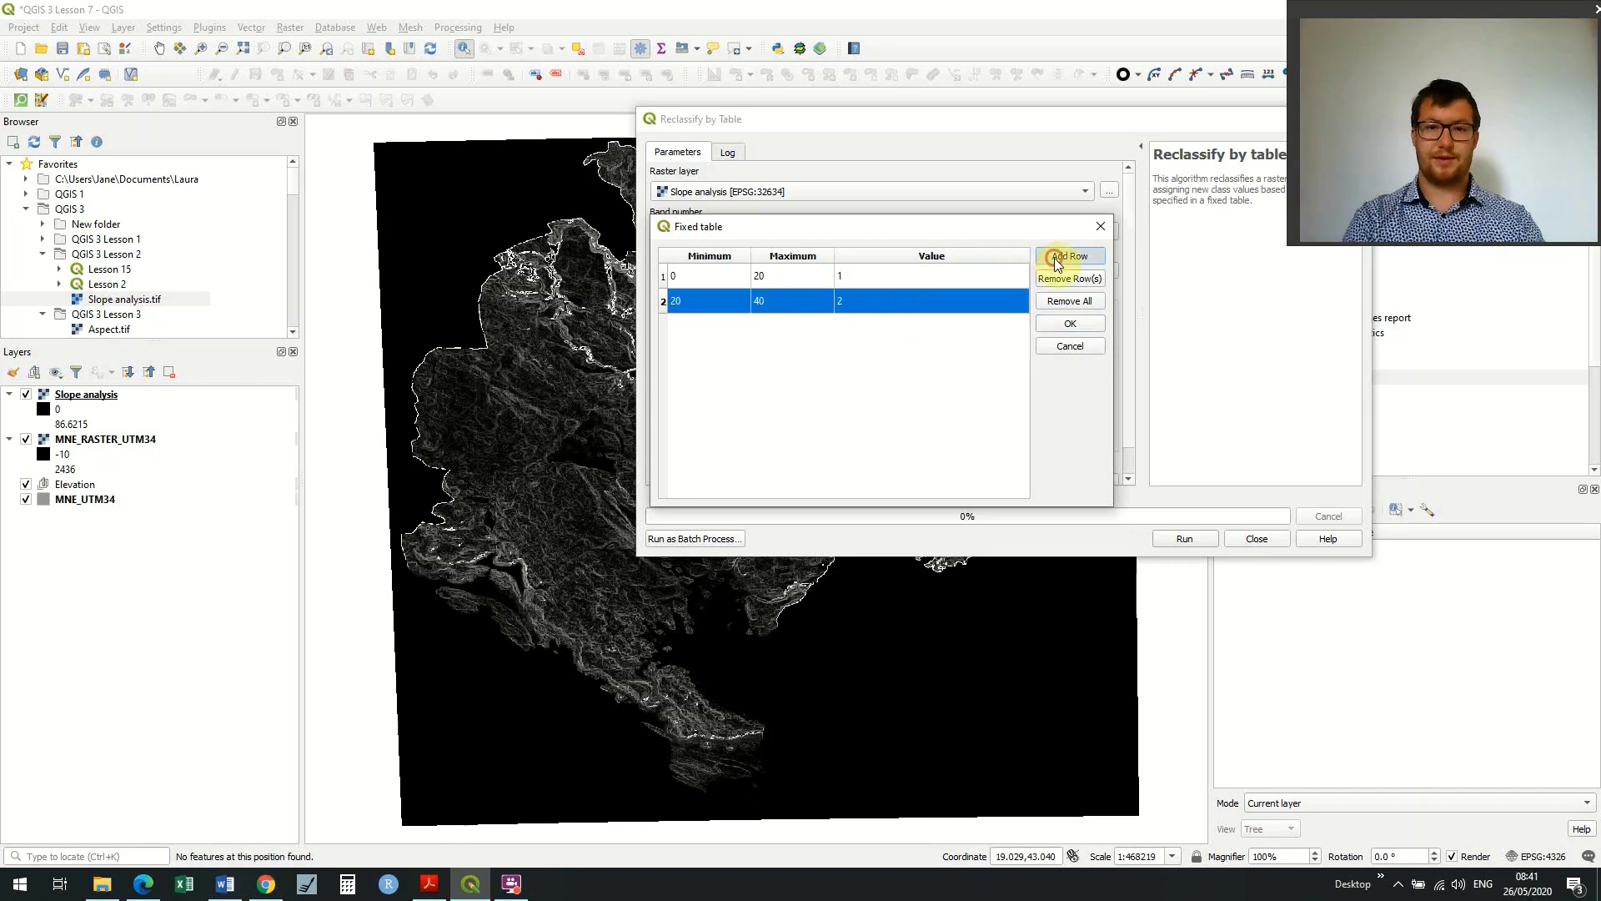
left_click(723, 333)
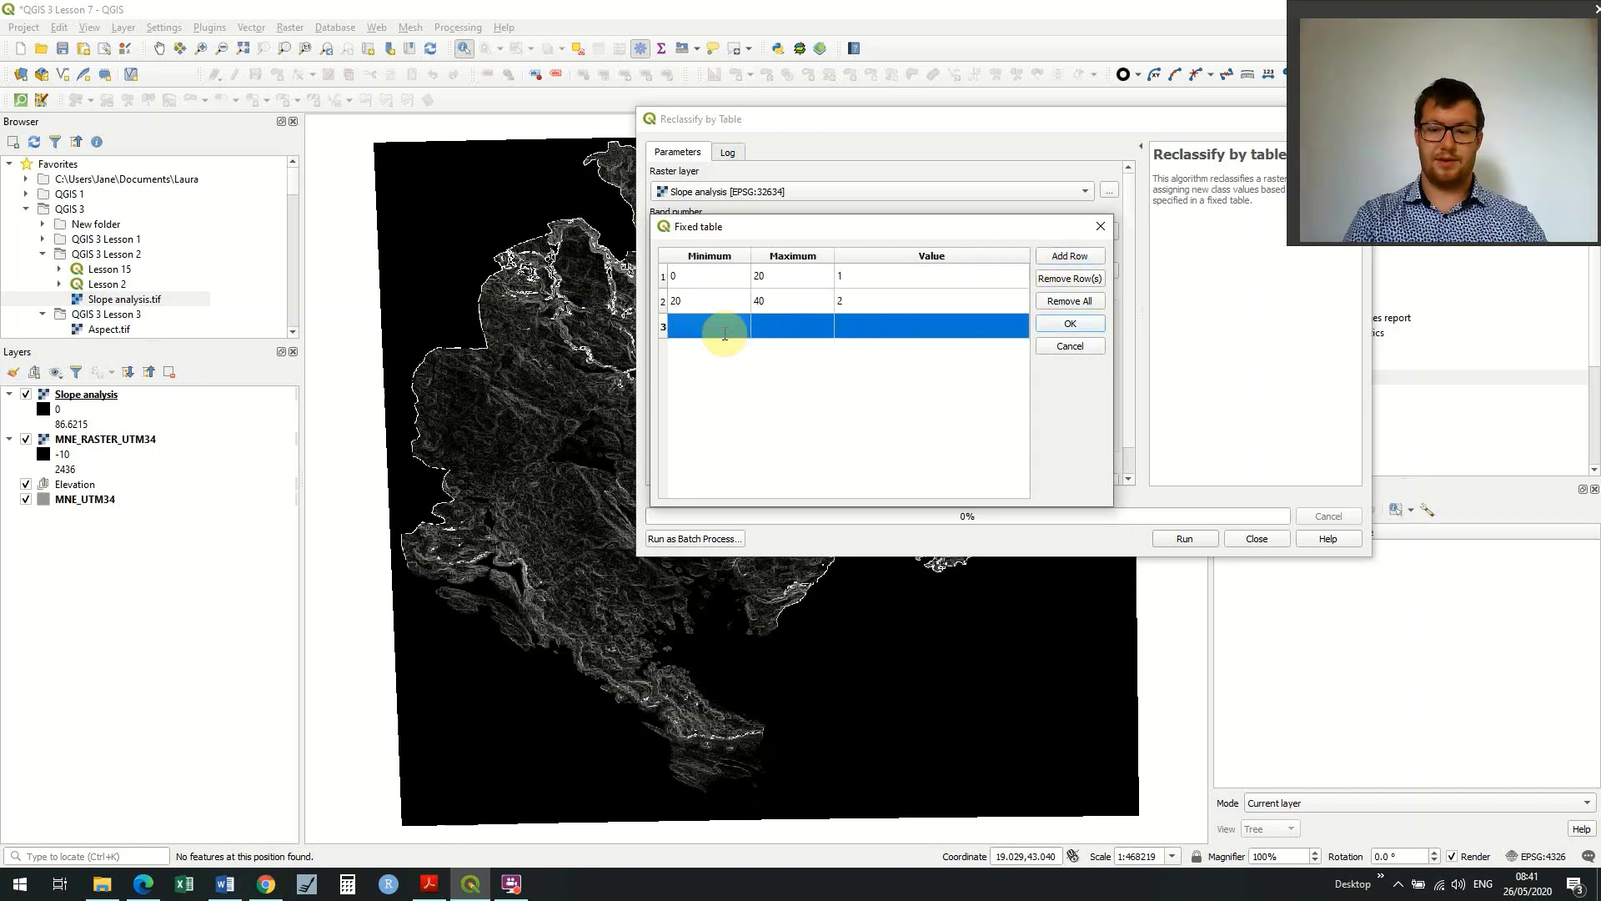
type("40")
left_click(788, 330)
left_click(788, 329)
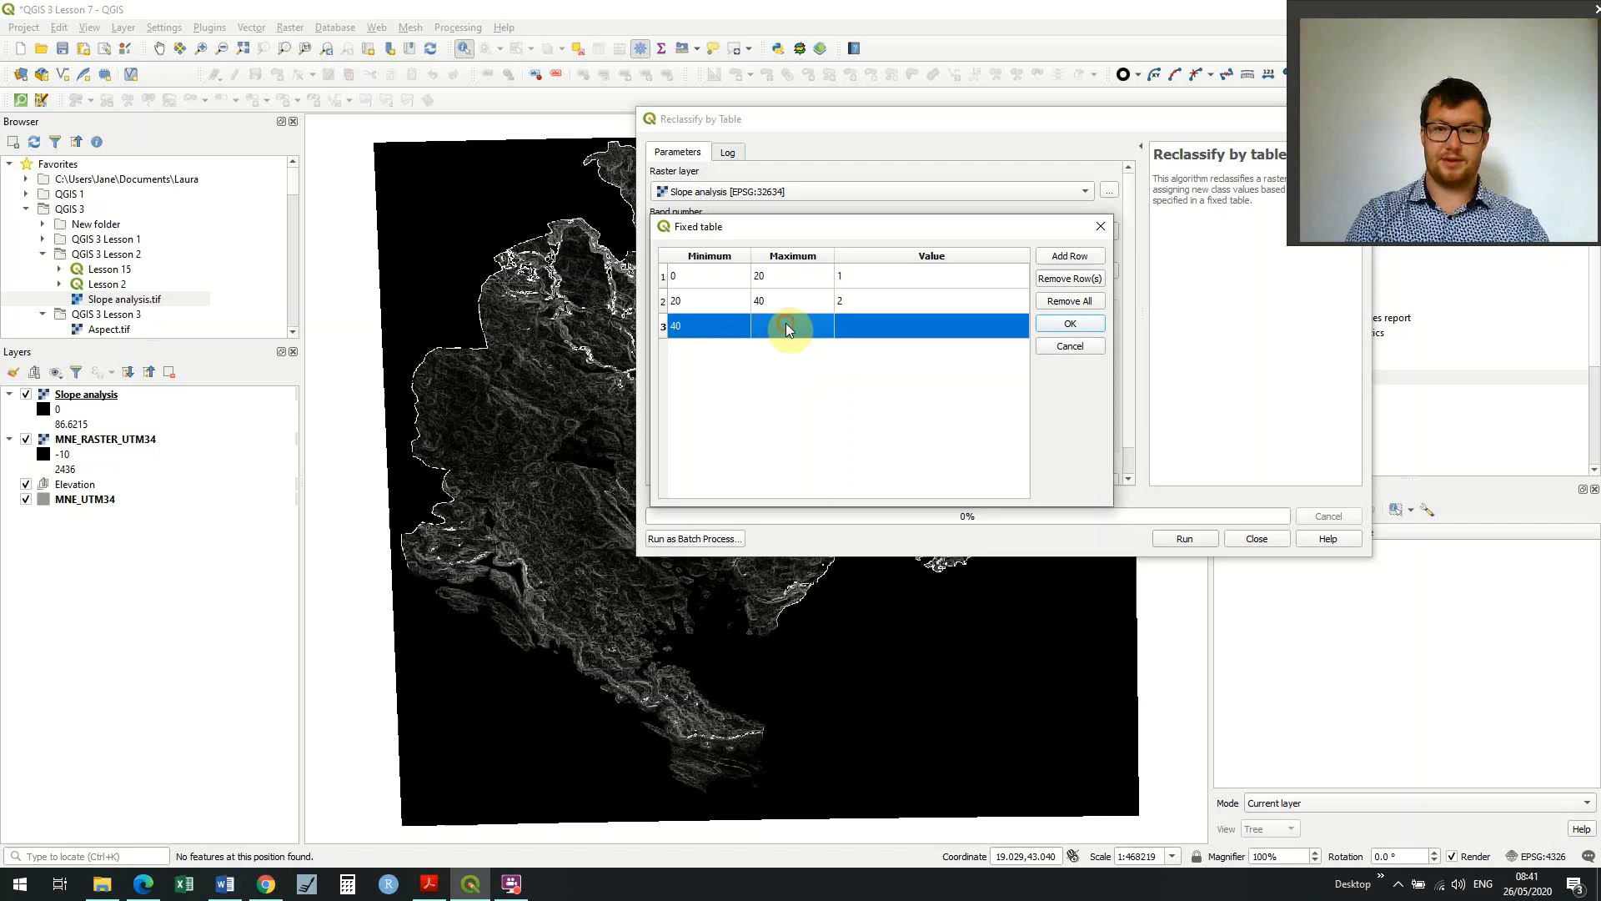
type("60")
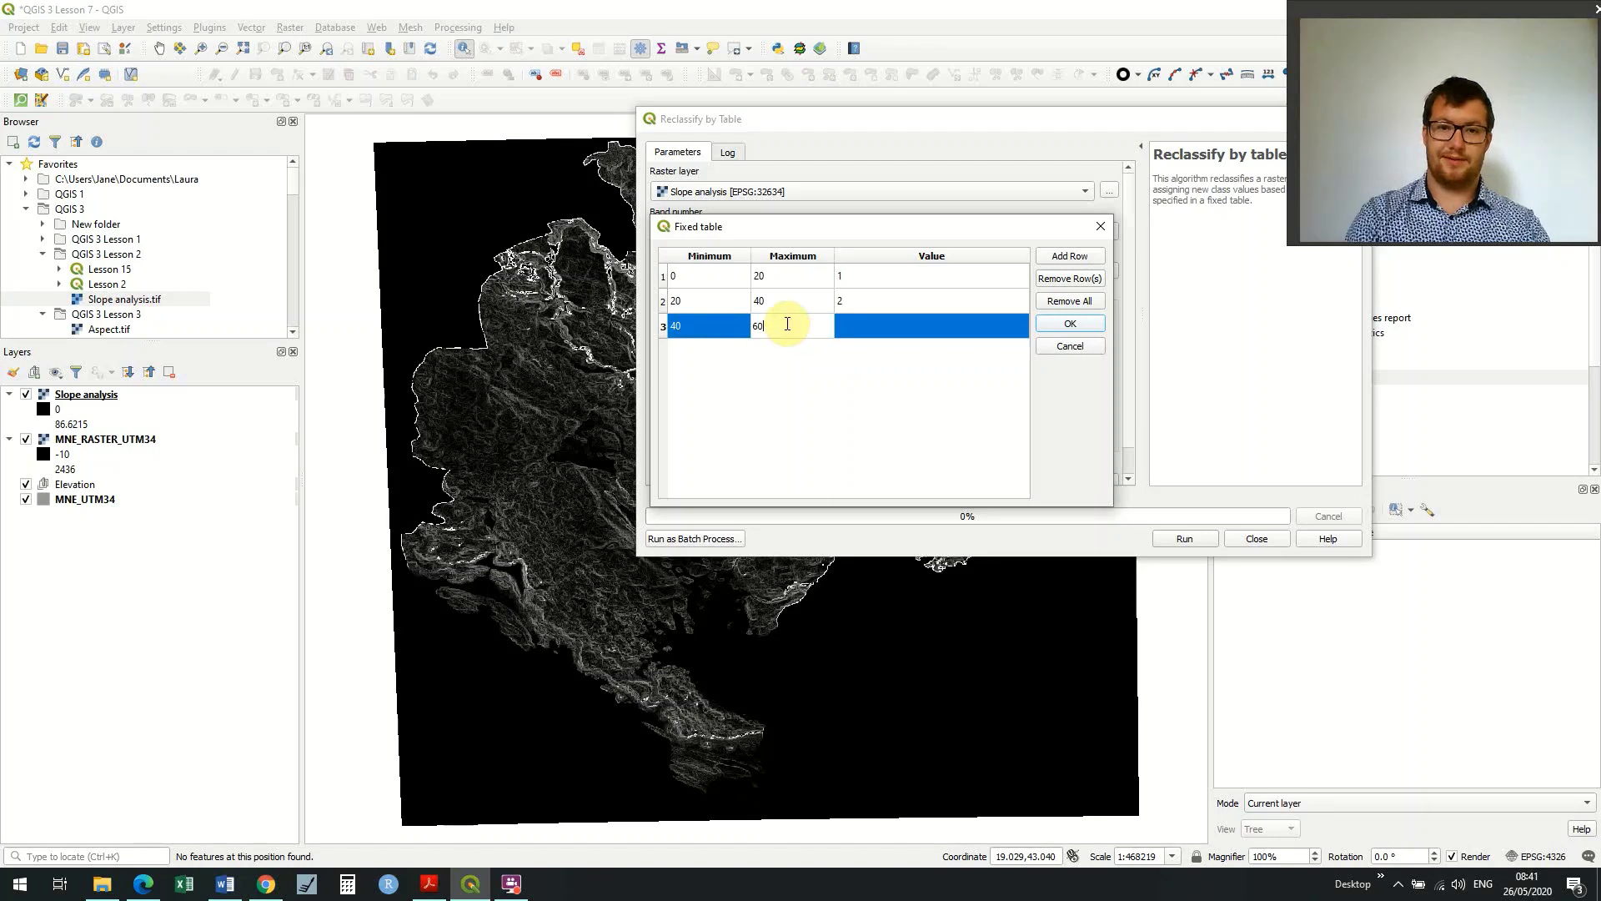
left_click(863, 328)
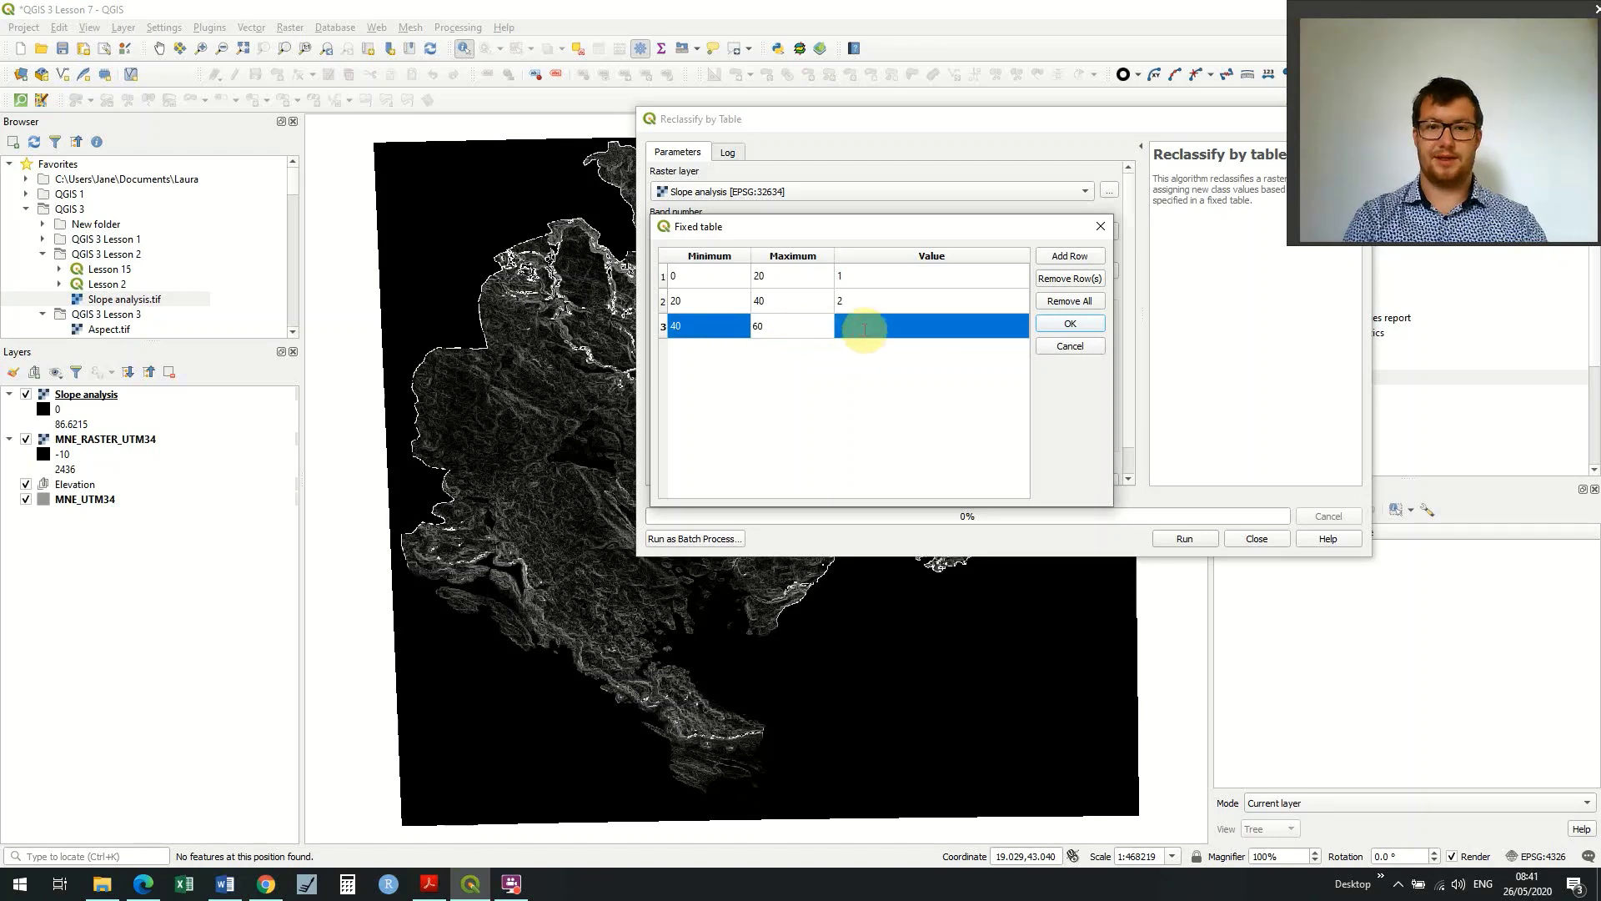
type("3")
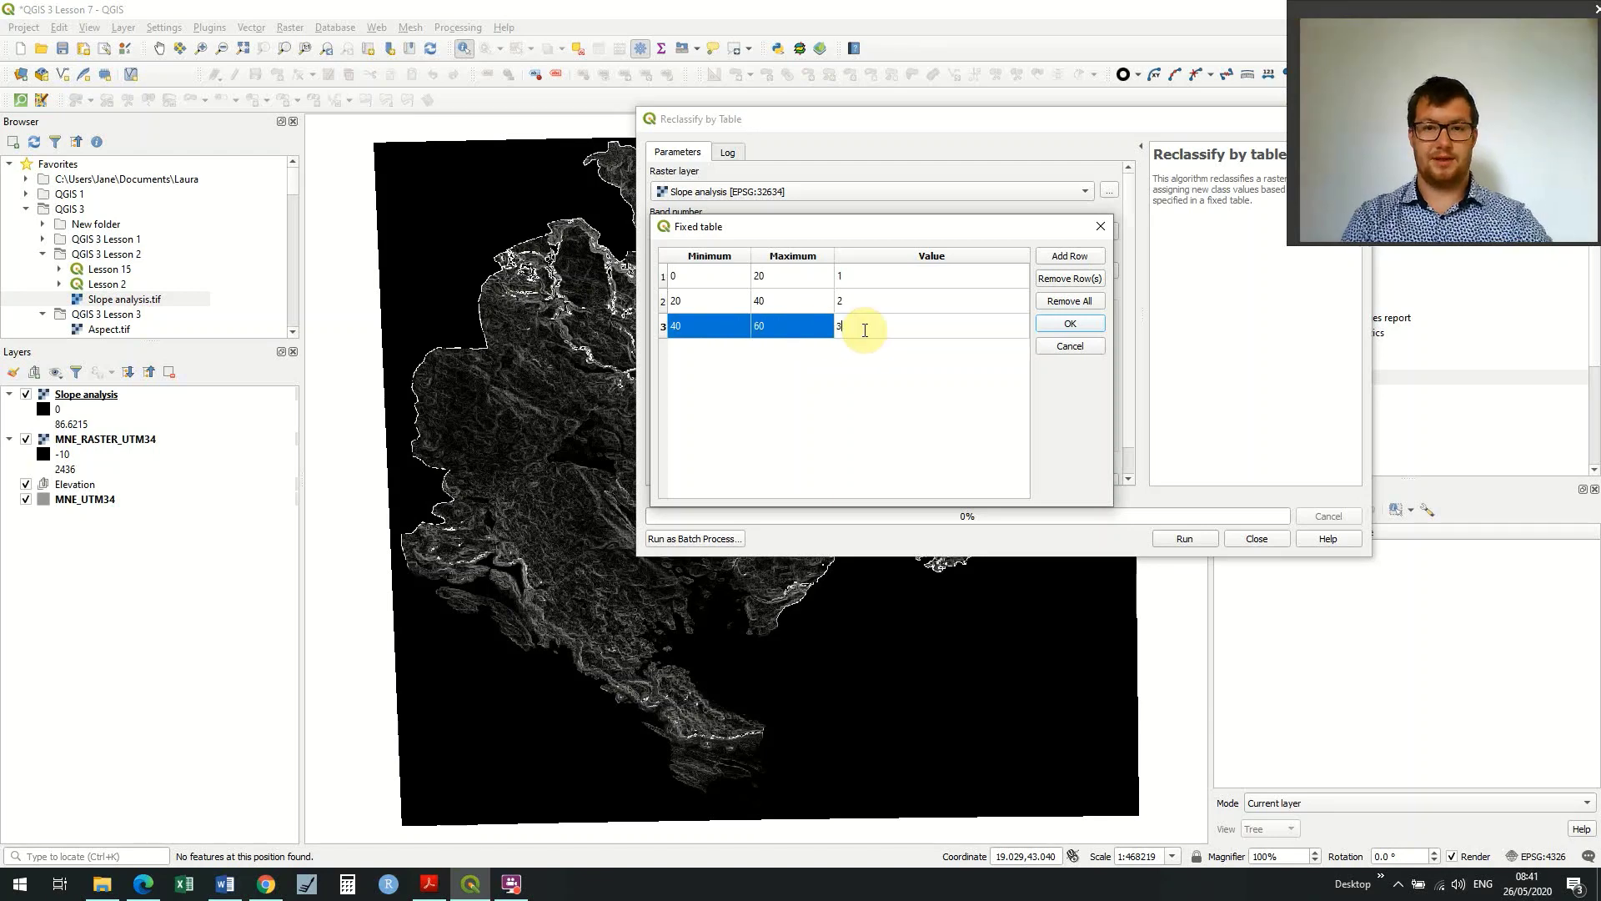
- Add row 4 for the 60–90 range and remove the extra empty row
left_click(1064, 258)
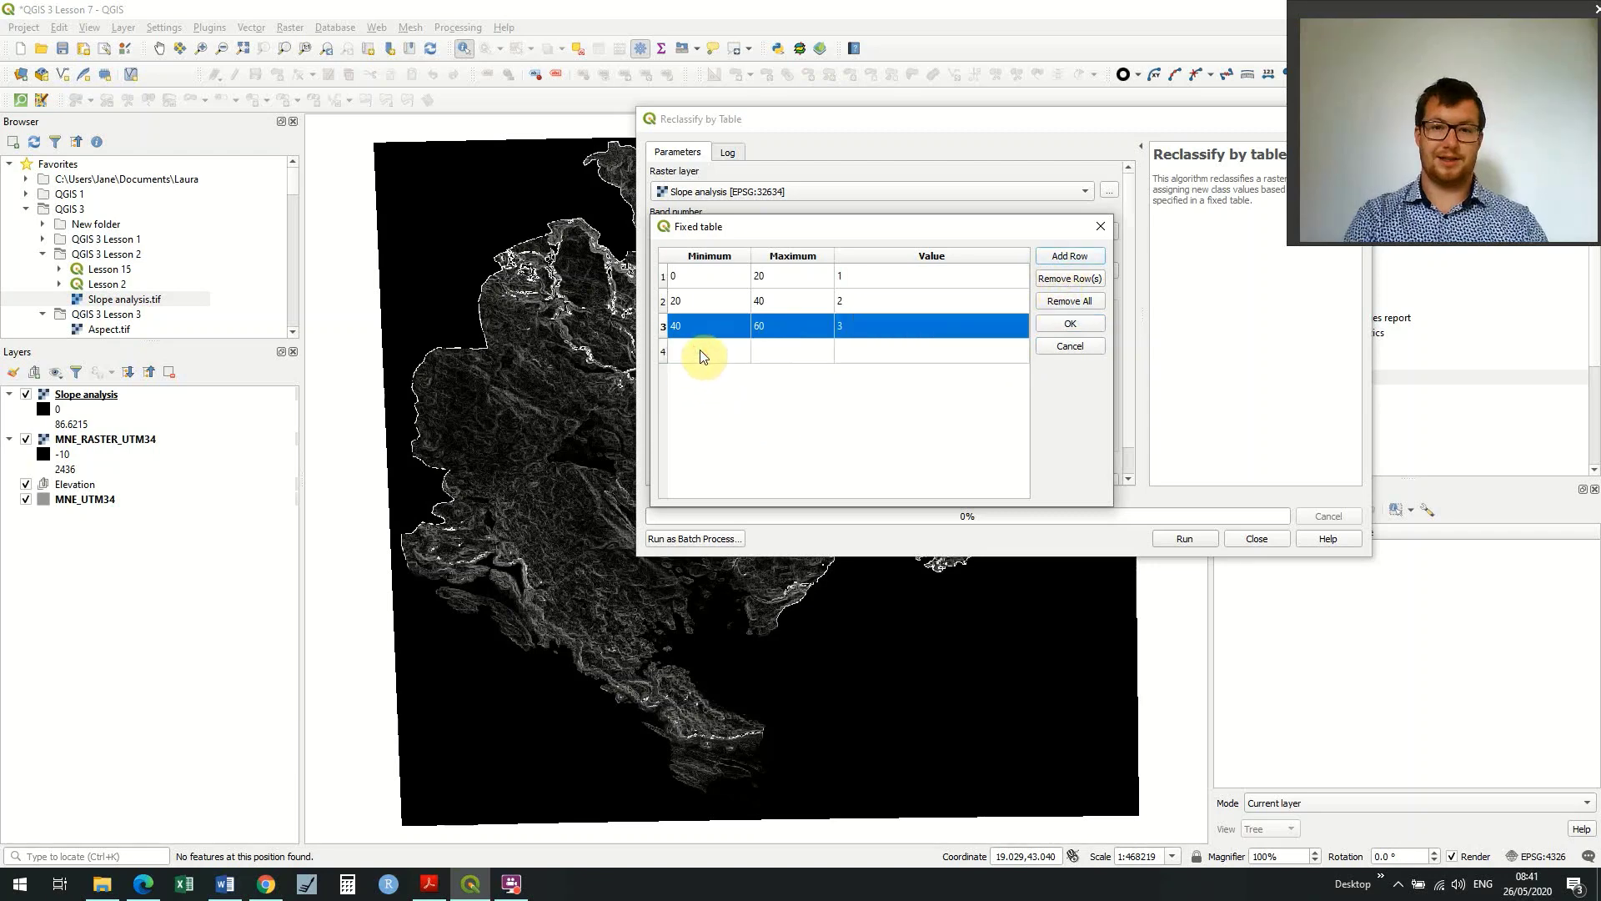
left_click(699, 348)
type("60")
left_click(777, 353)
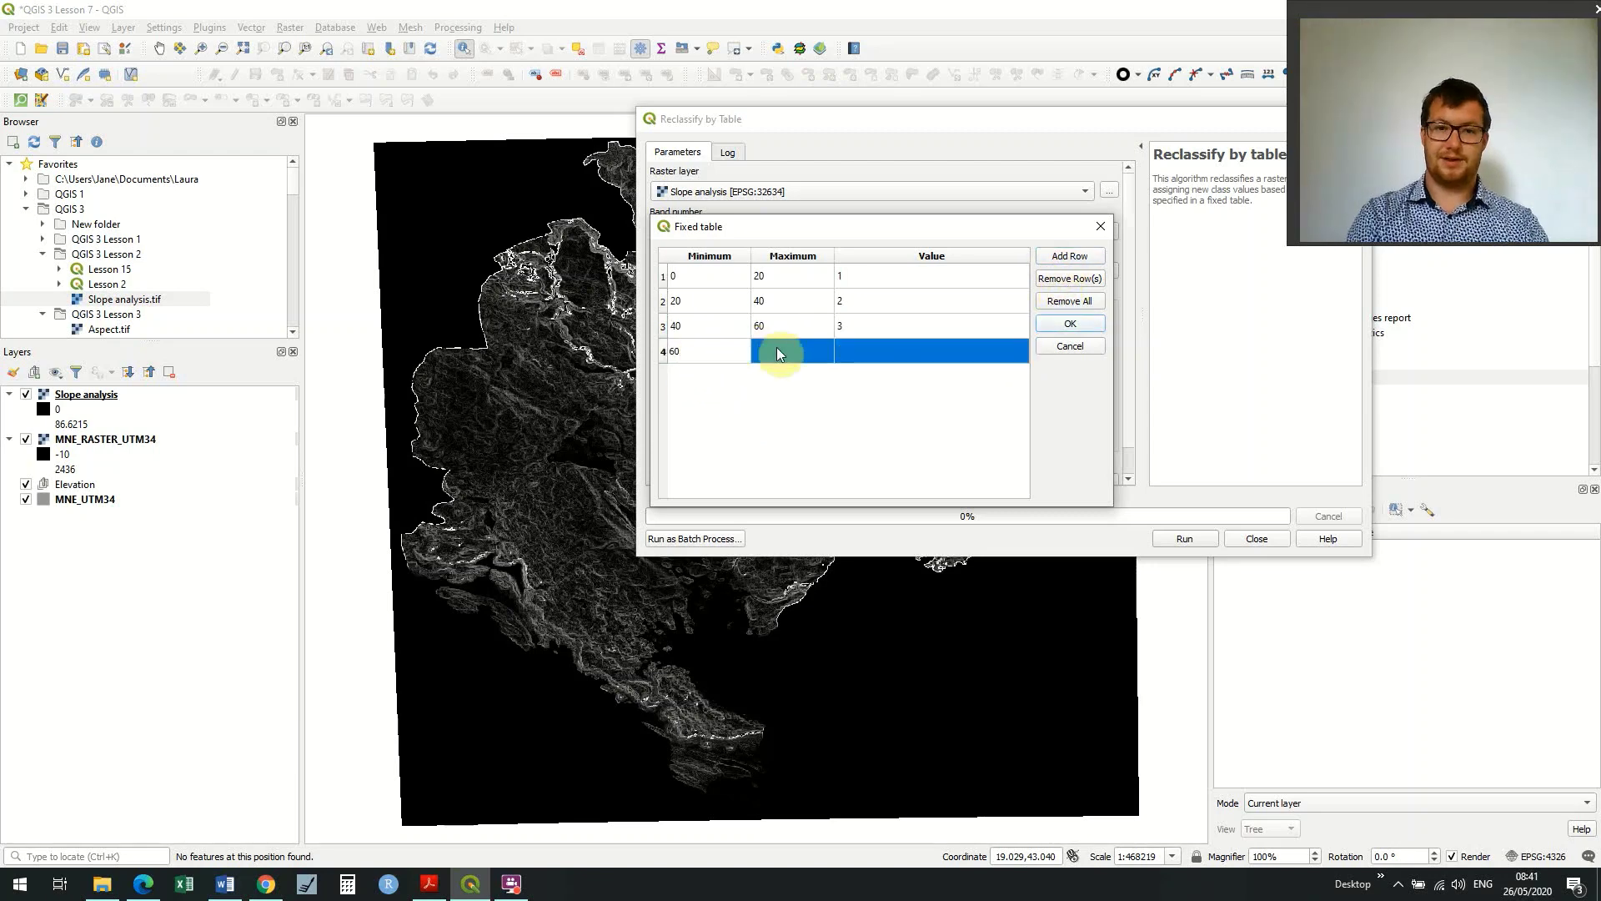
double_click(802, 346)
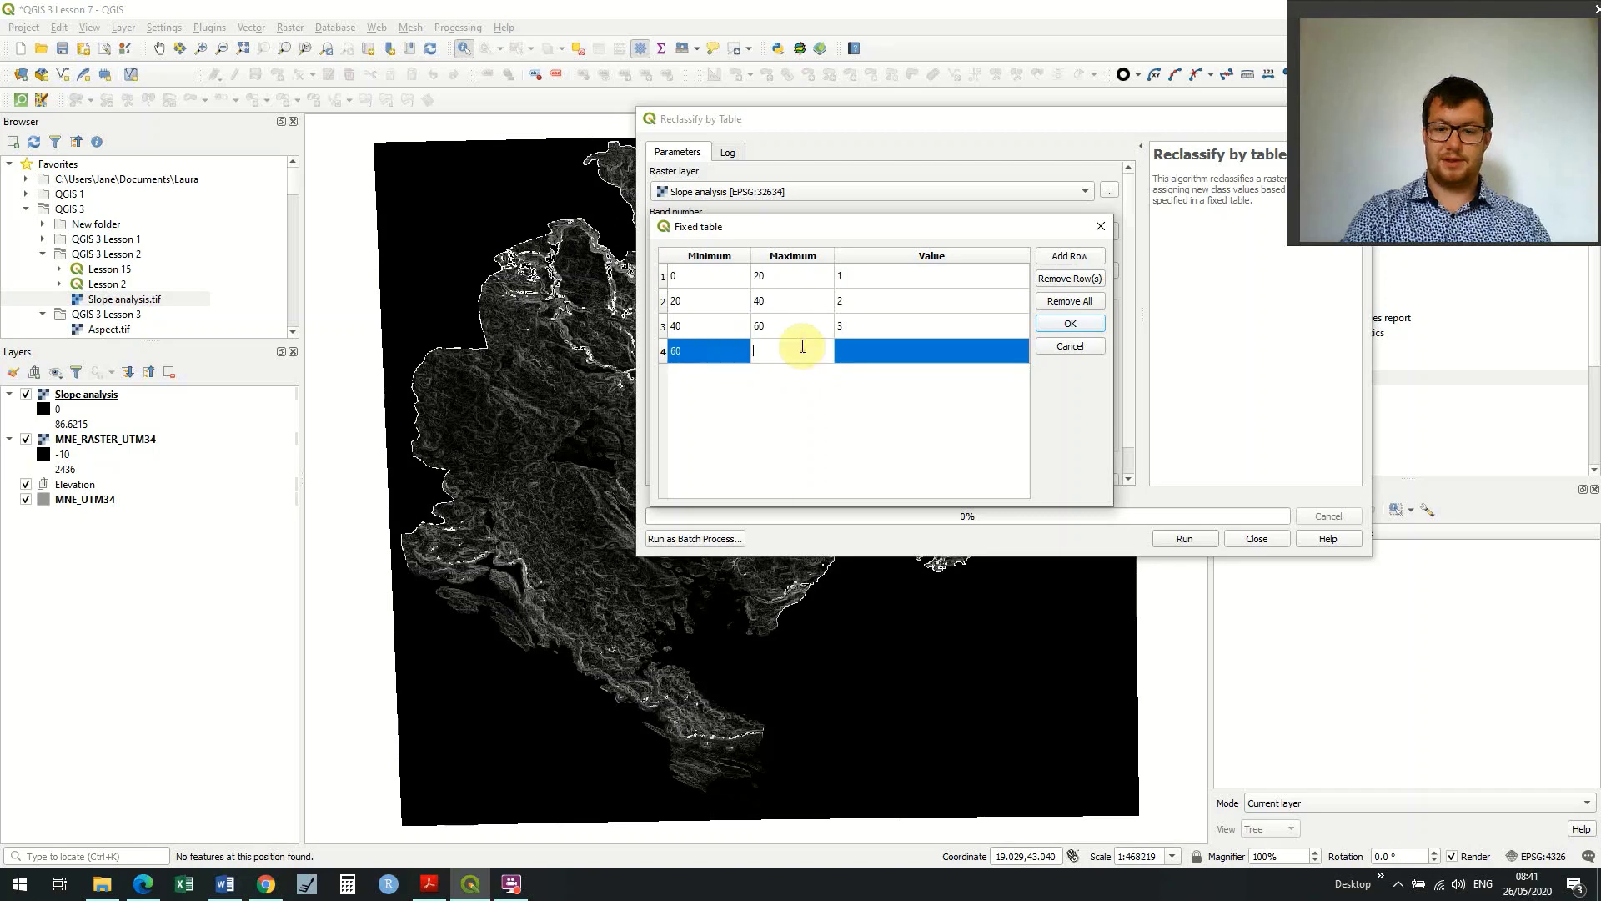
type("0")
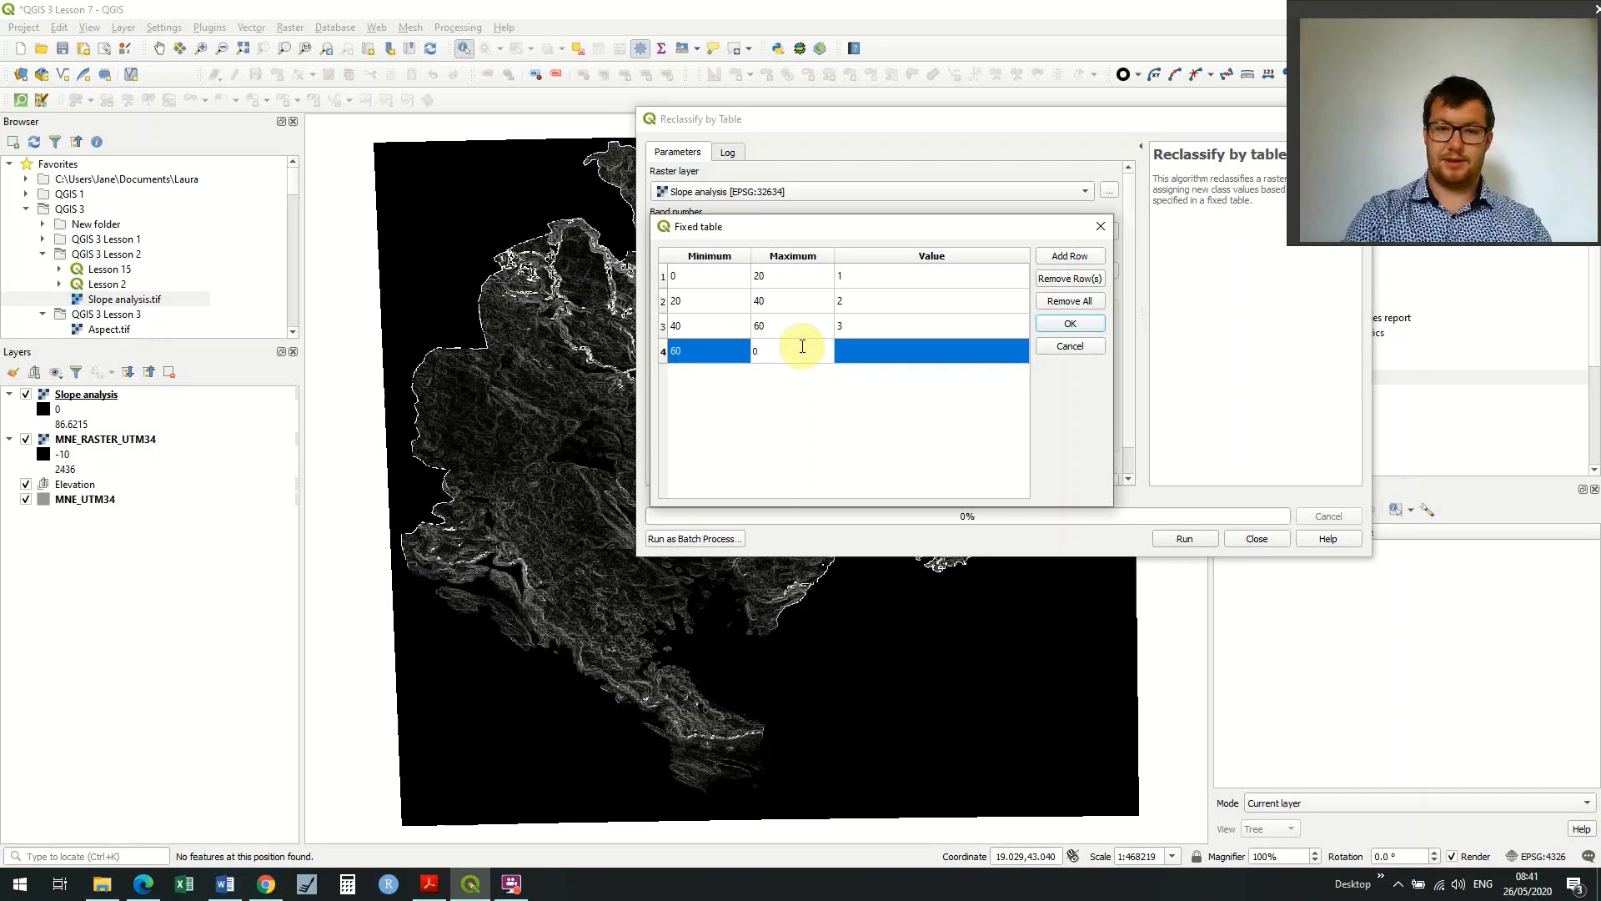
type("0")
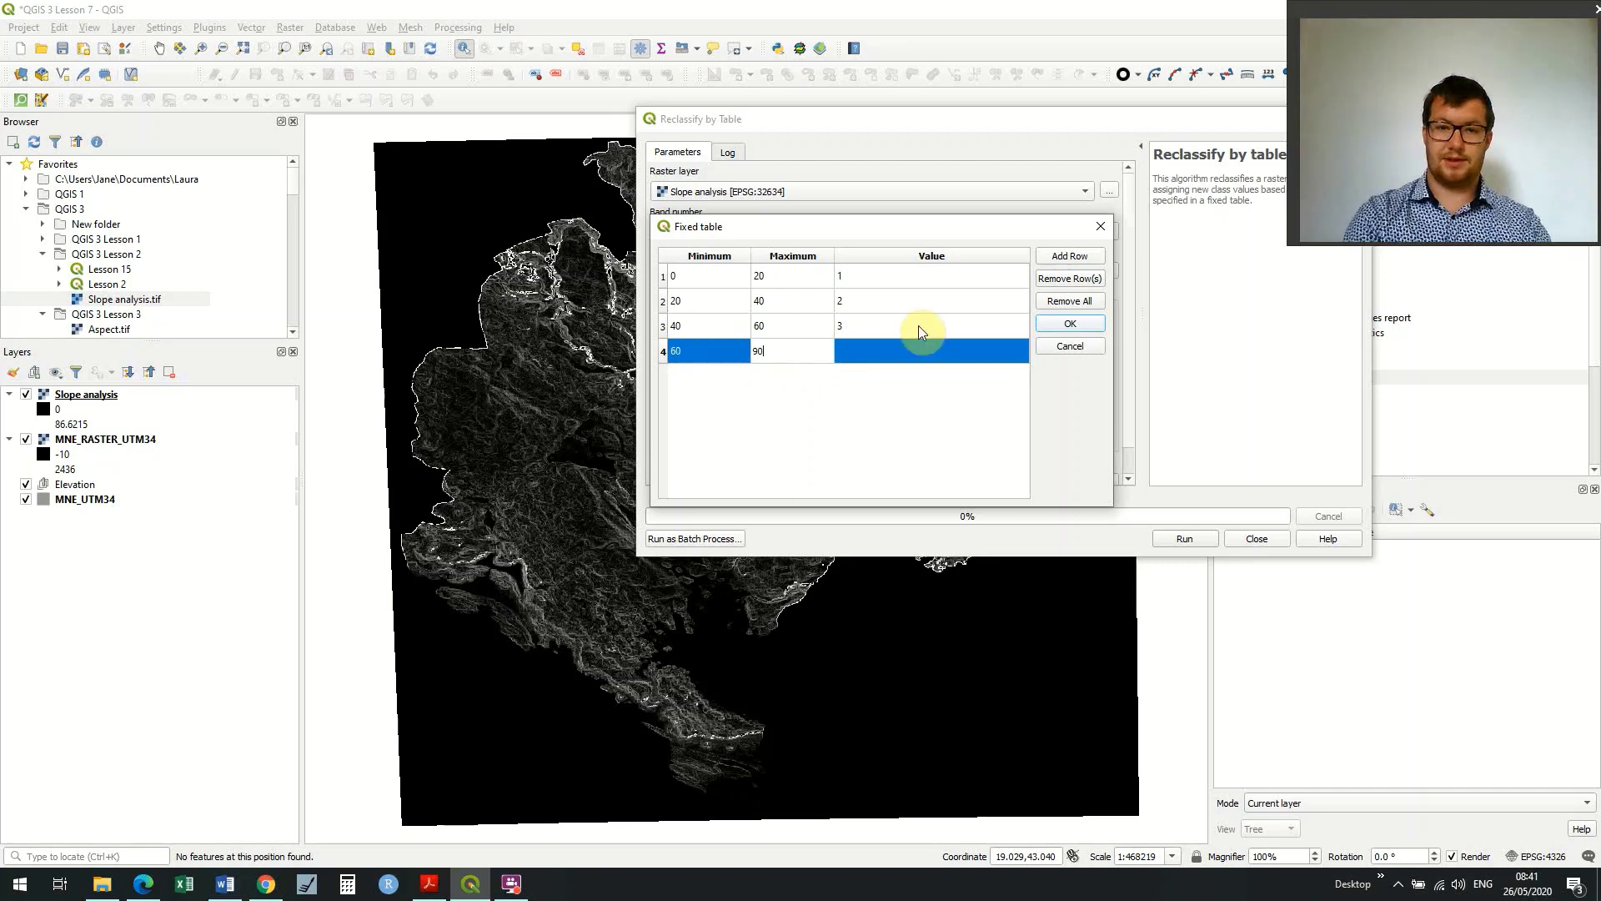
left_click(1076, 259)
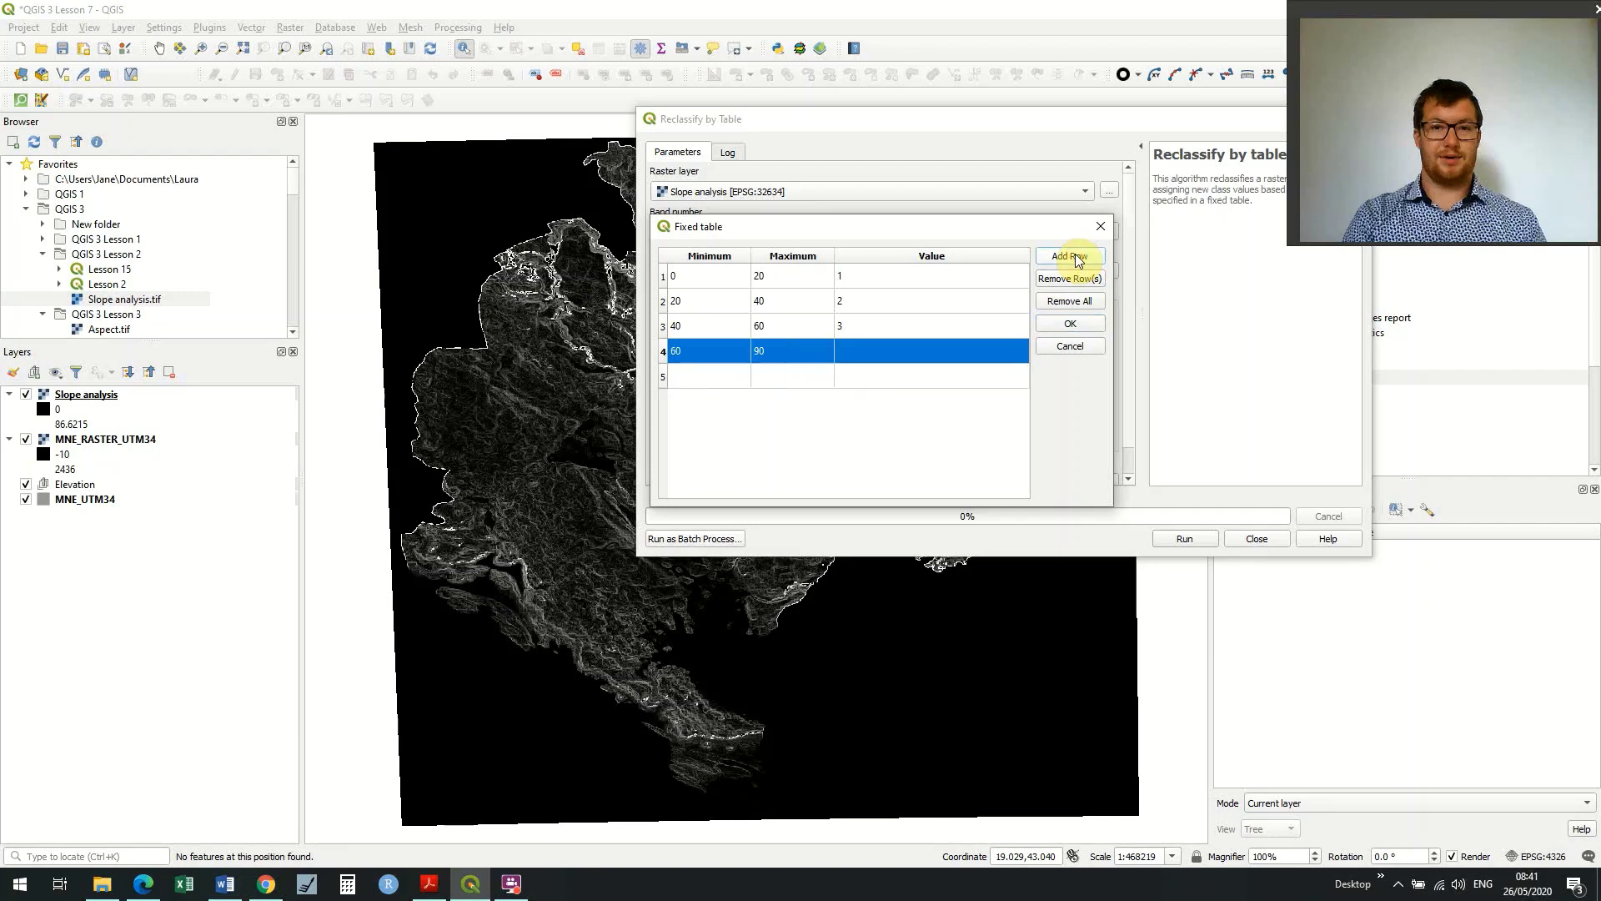
left_click(663, 377)
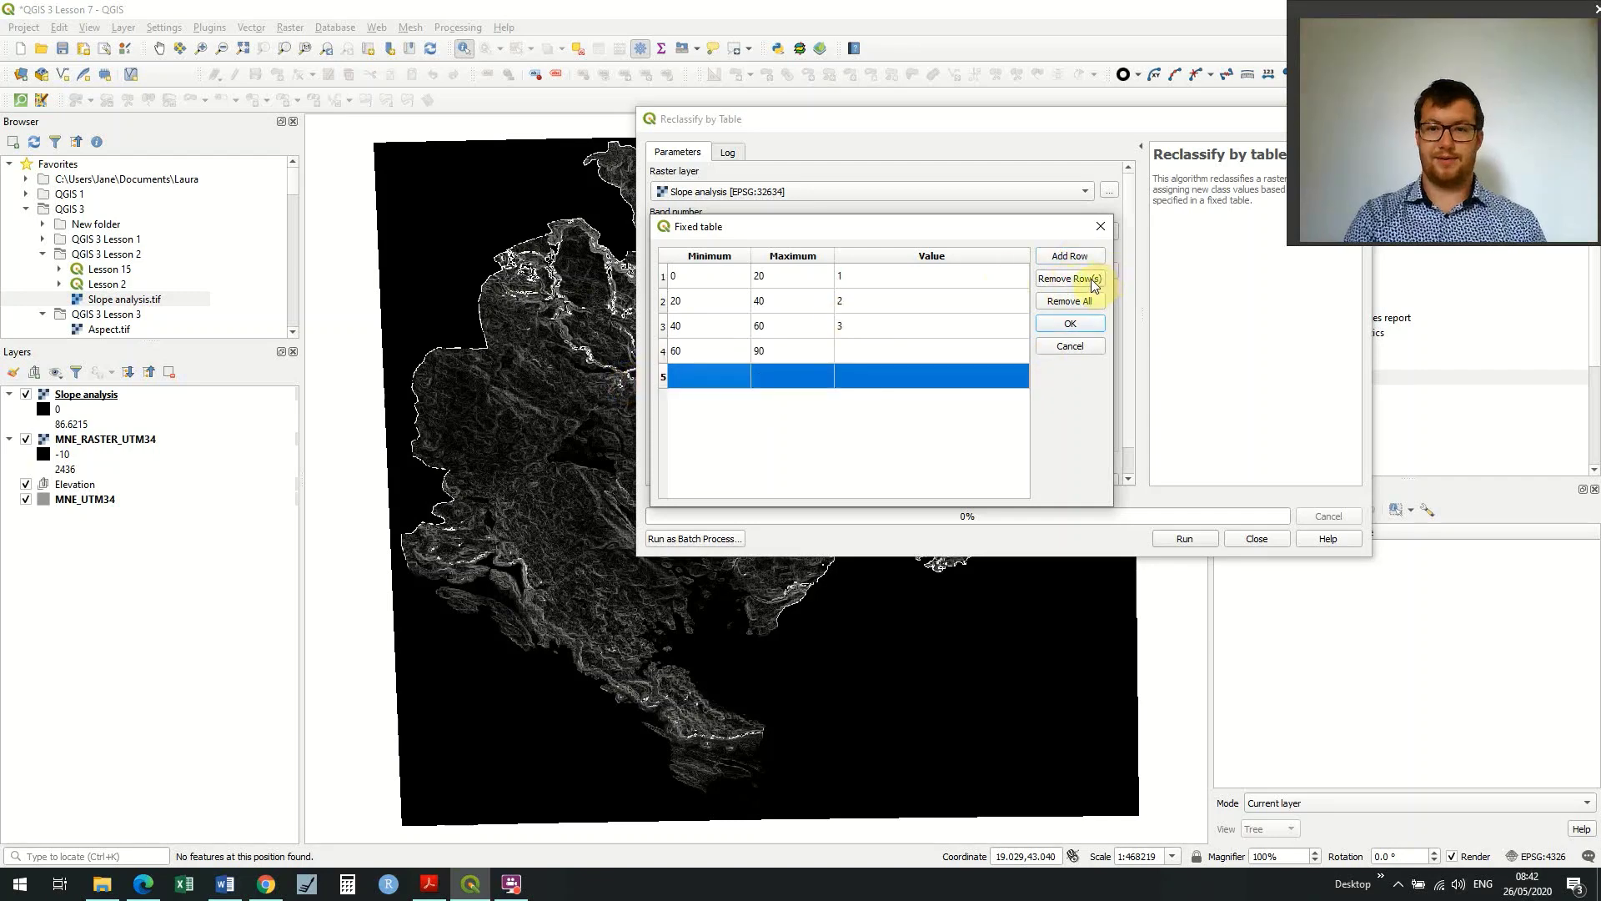
left_click(1091, 280)
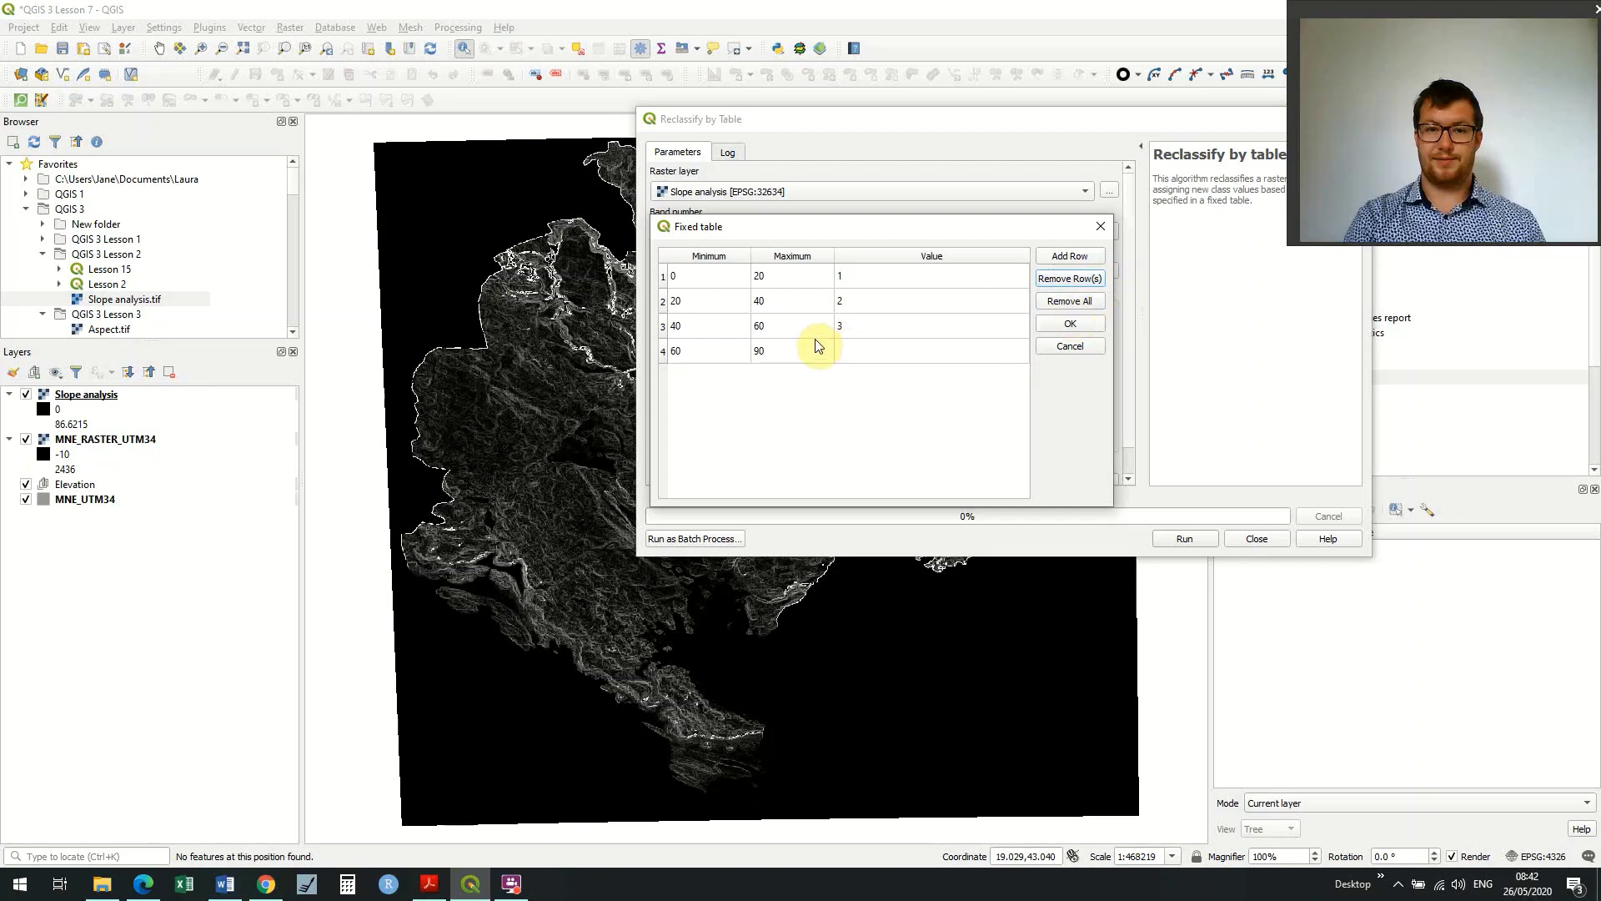
left_click(873, 357)
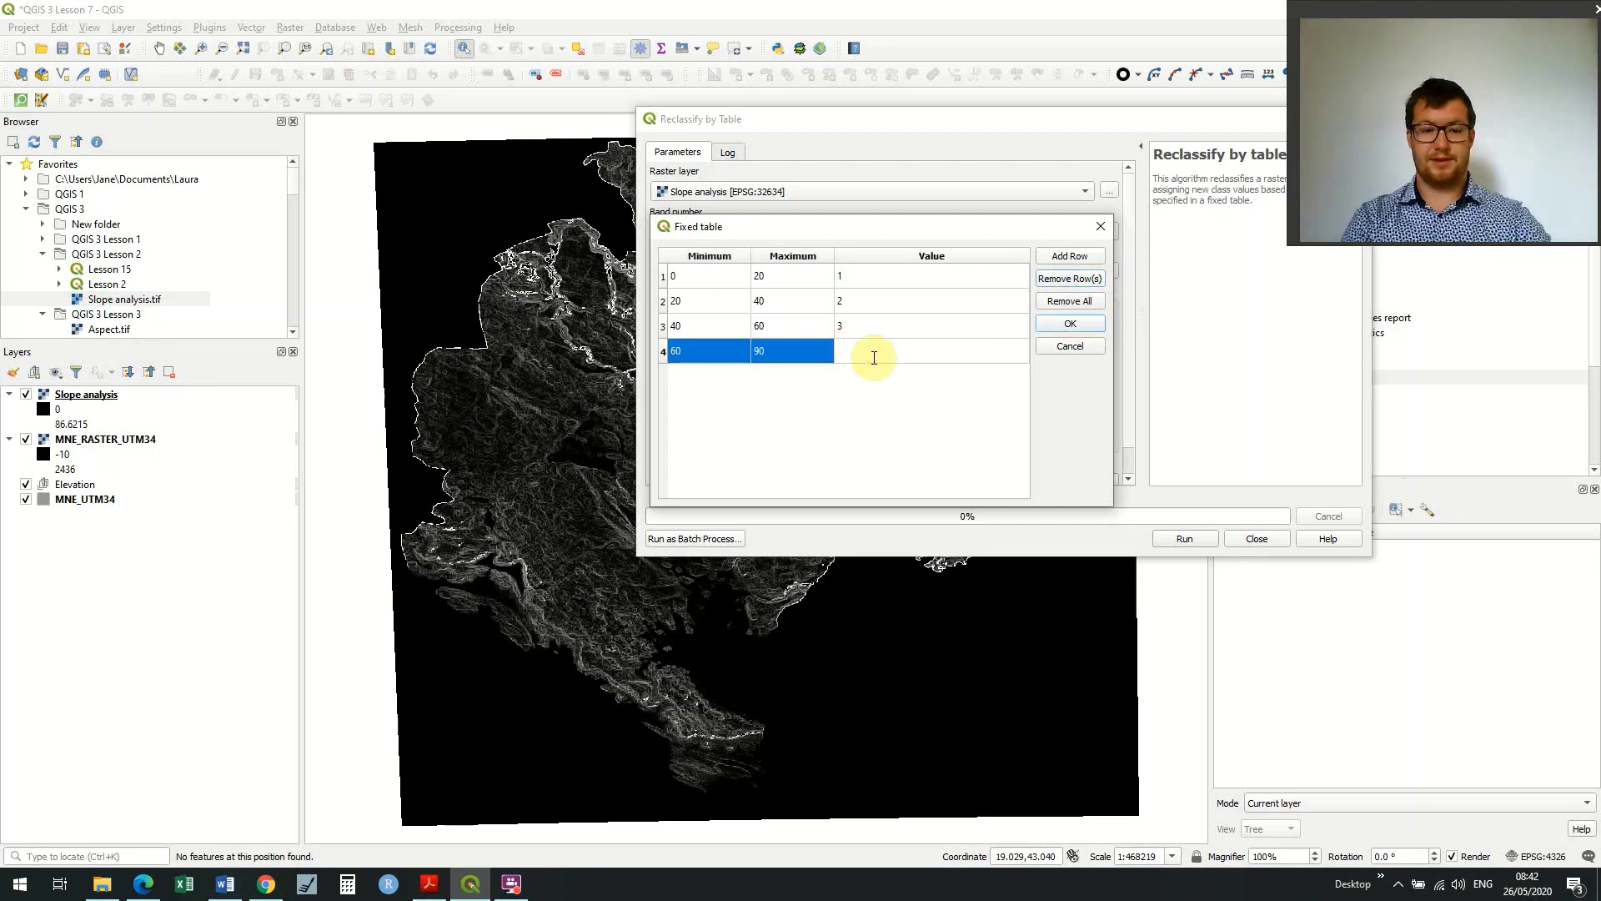
- Confirm the table and set the output to slopeclassify.tif in the QGIS 3 Lesson 7 folder
left_click(1061, 324)
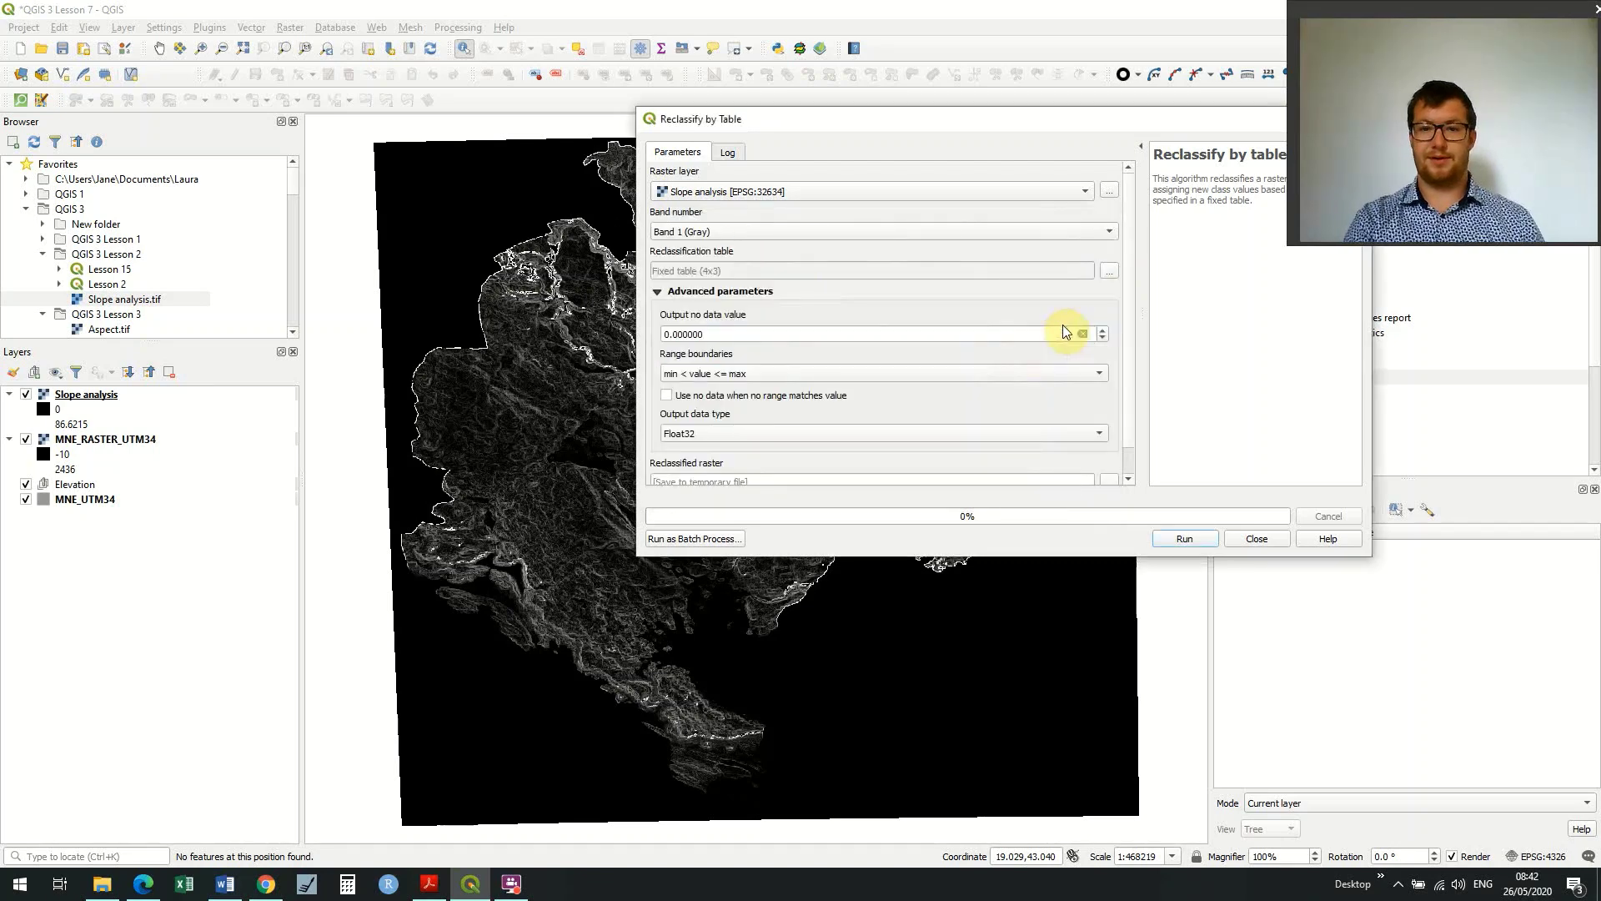
scroll(1128, 409, "down", 1)
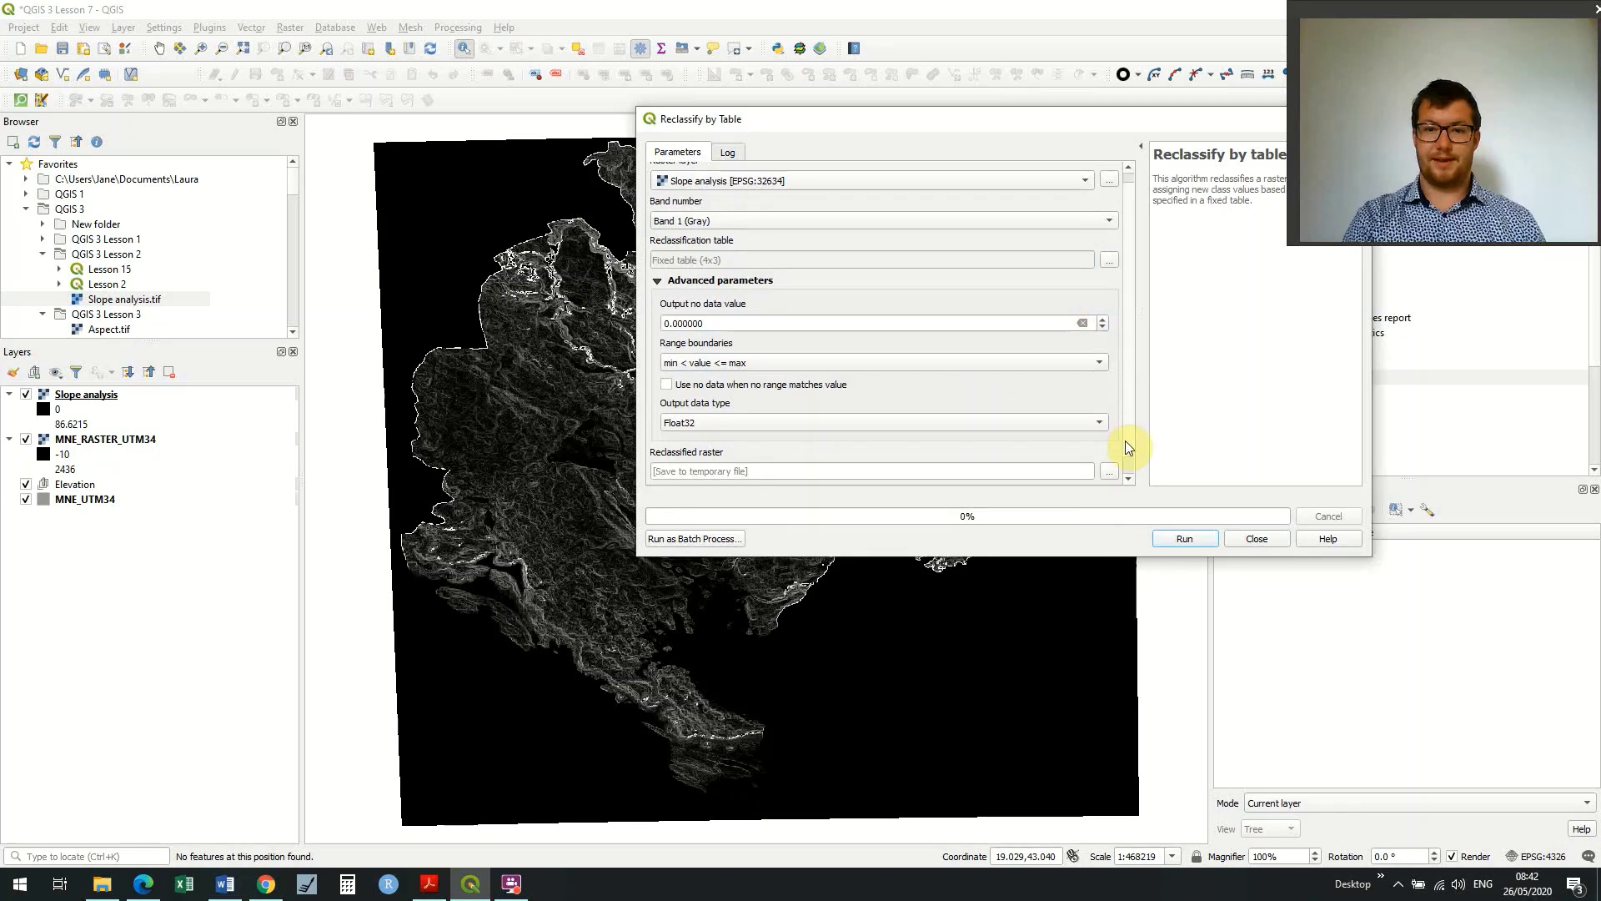
left_click(1111, 453)
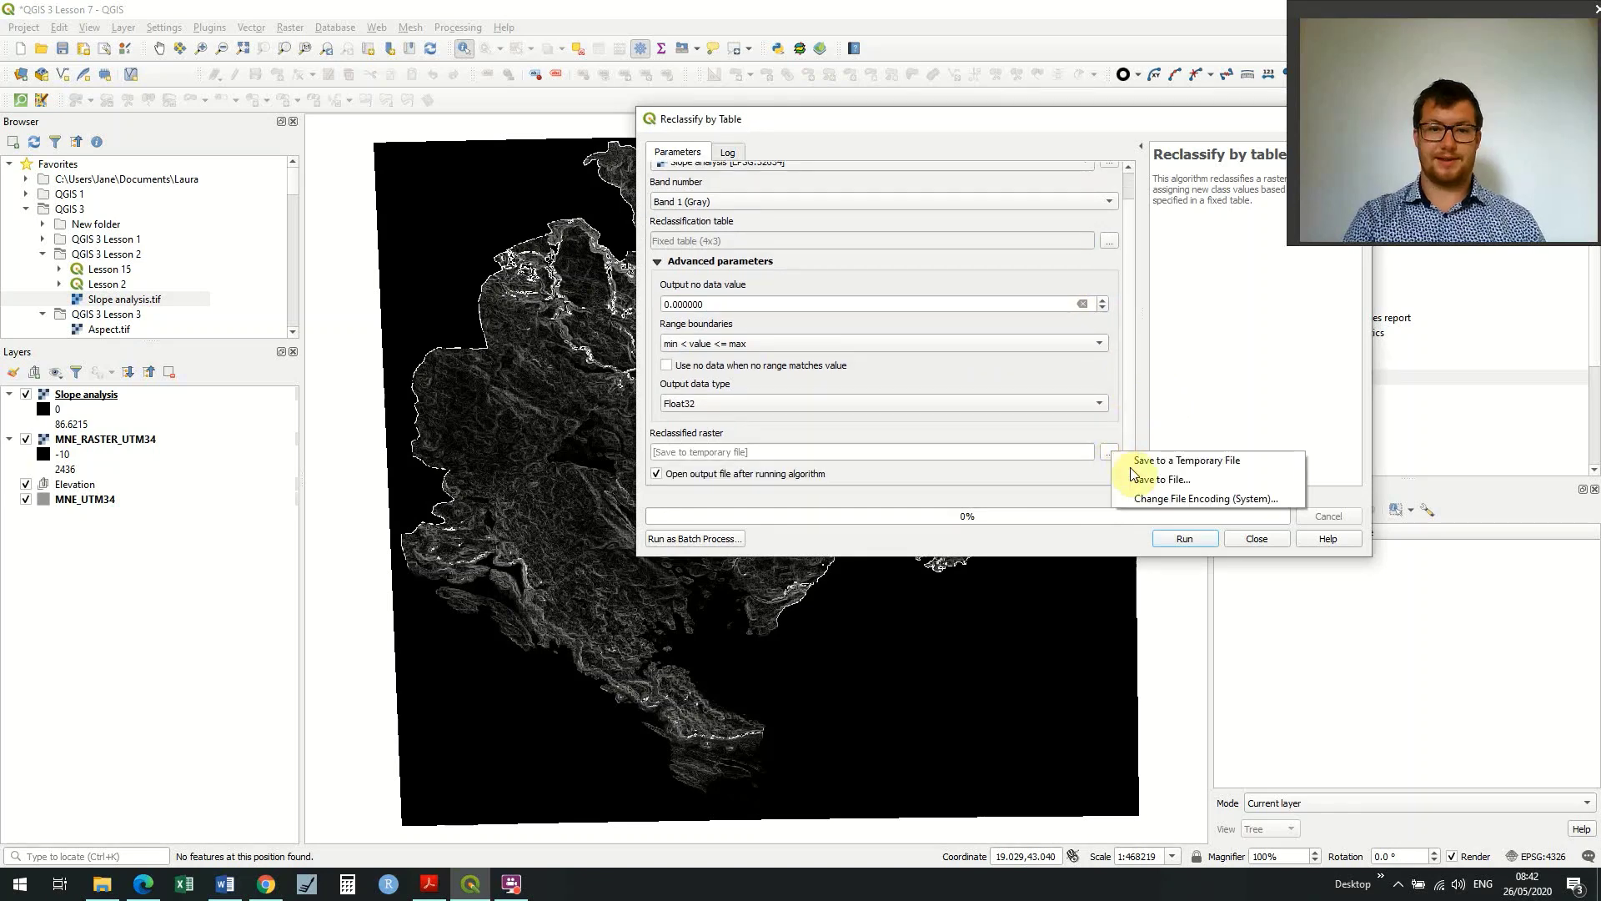
left_click(1157, 481)
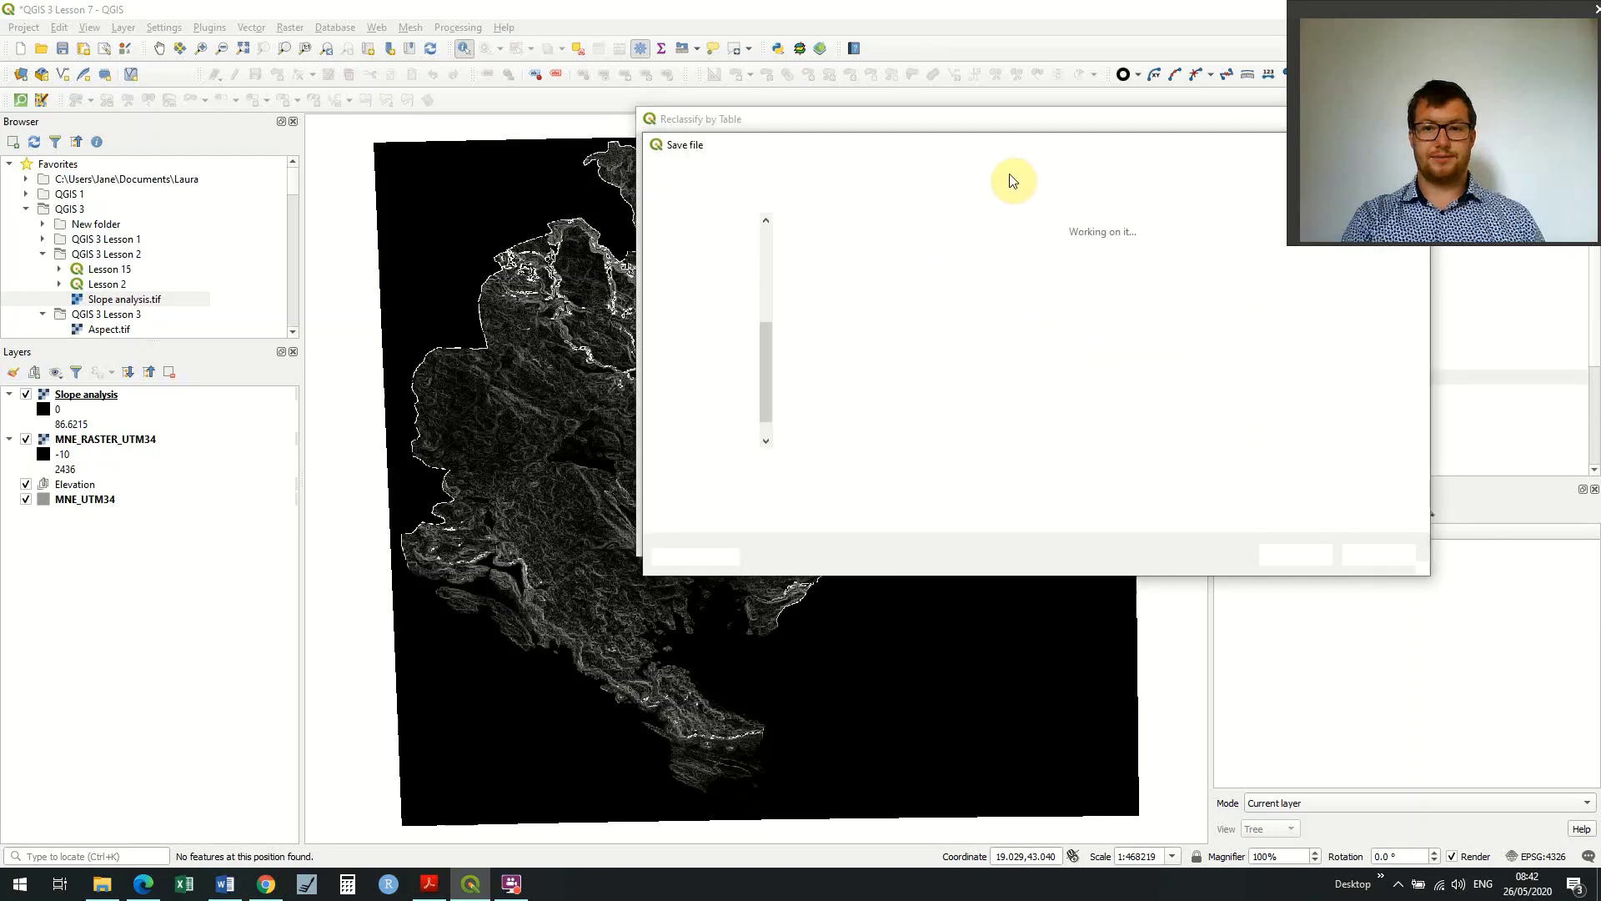
left_click(1009, 174)
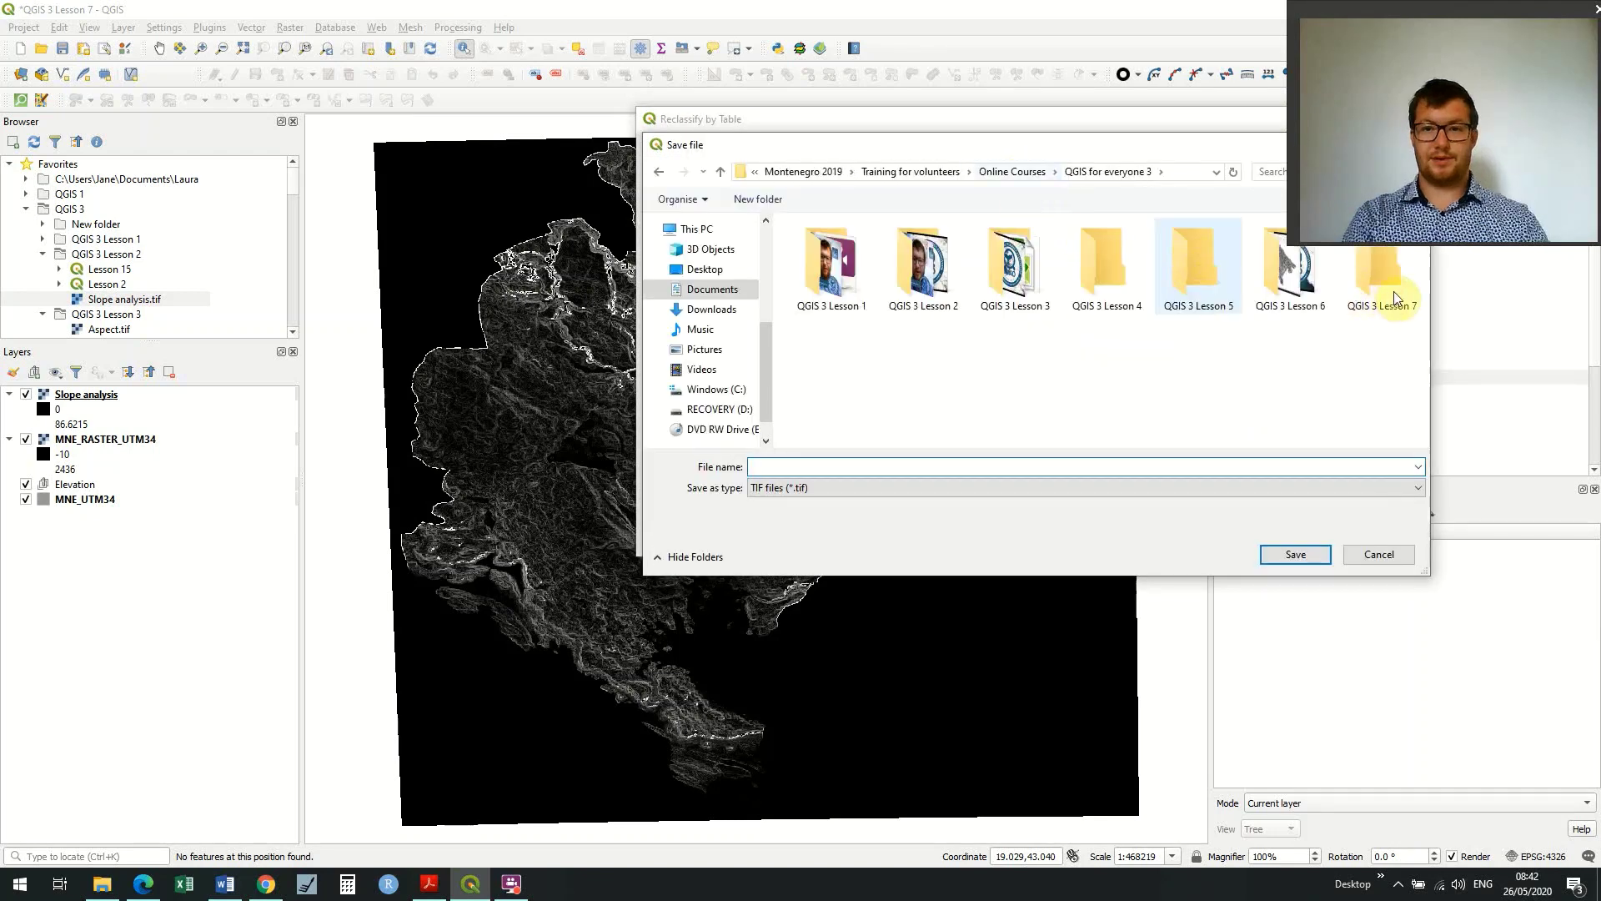
left_click(1395, 294)
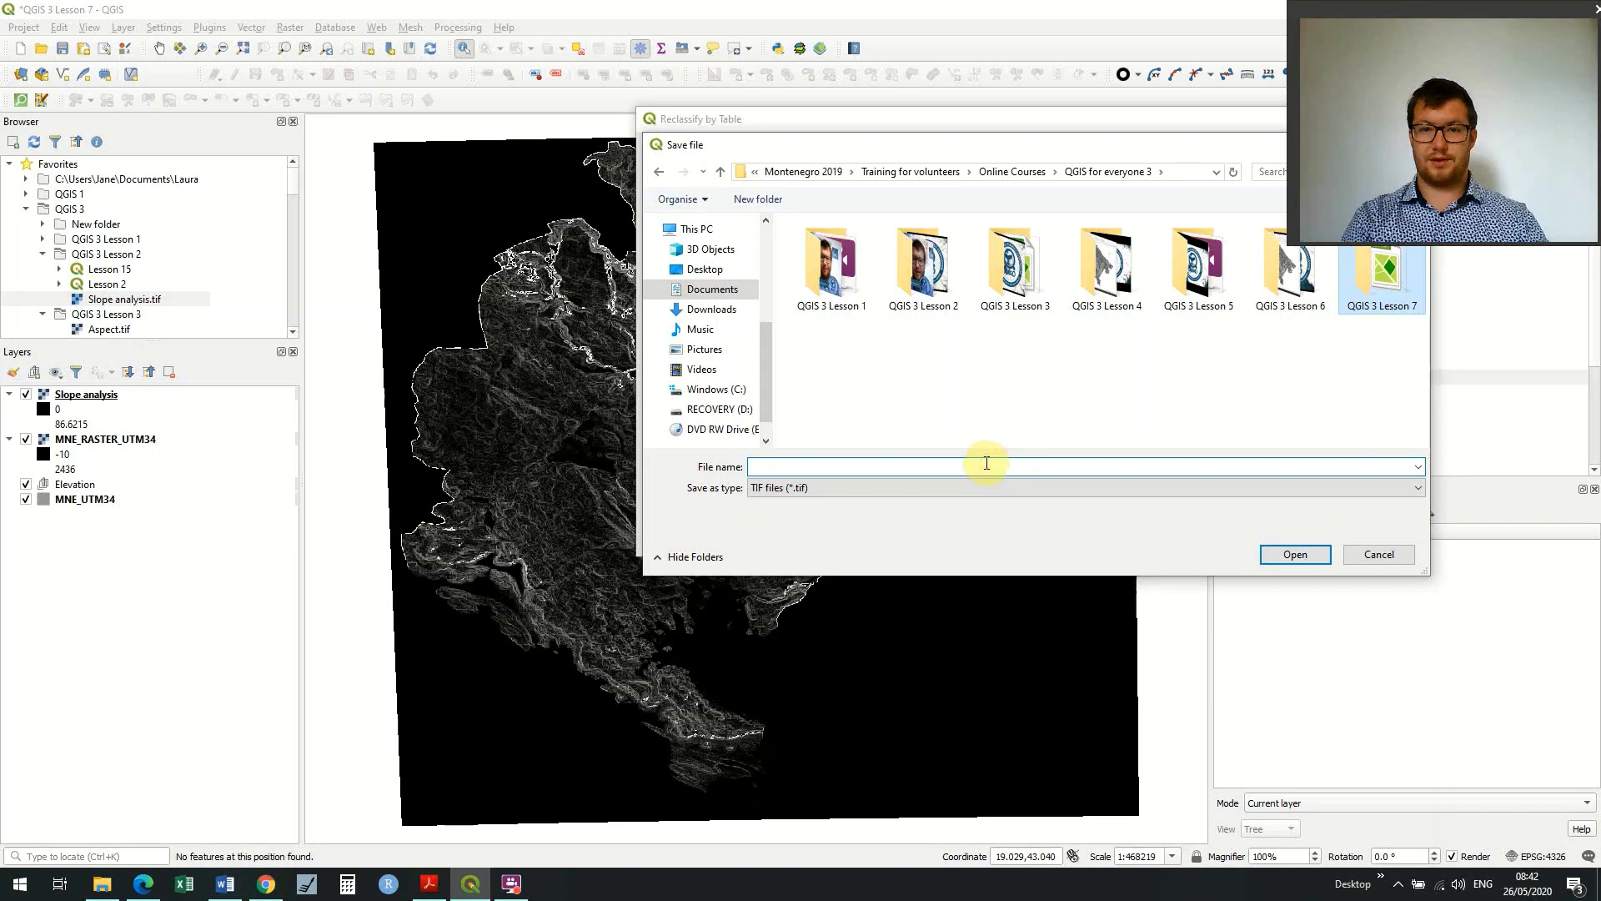
left_click(986, 466)
key("Return")
type("slopeclassif")
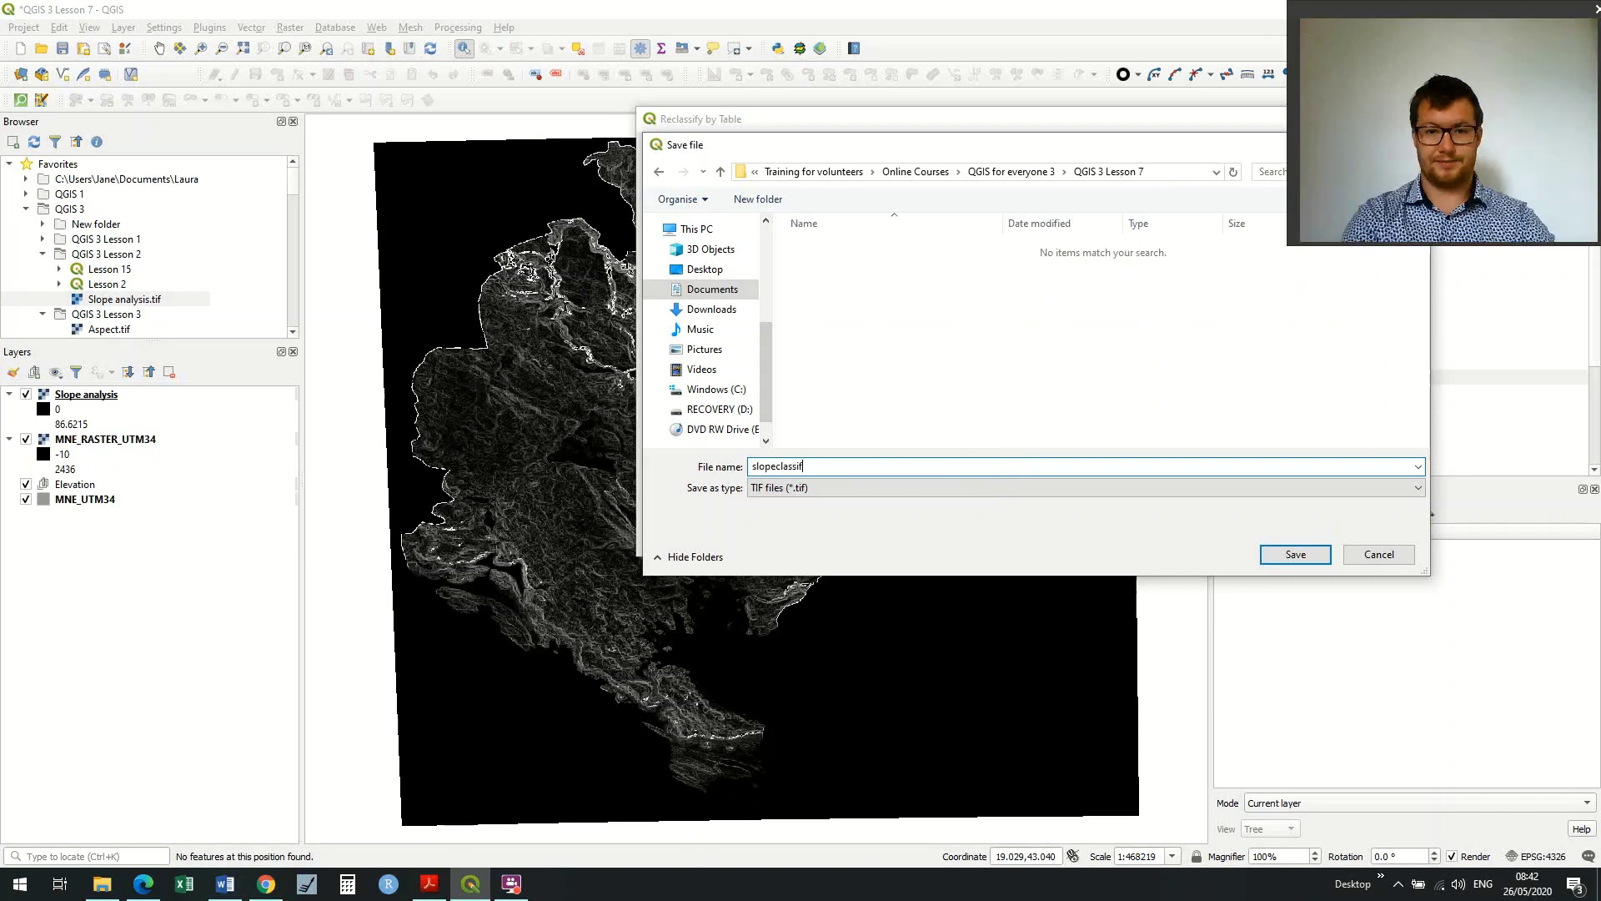
type("y")
left_click(1293, 553)
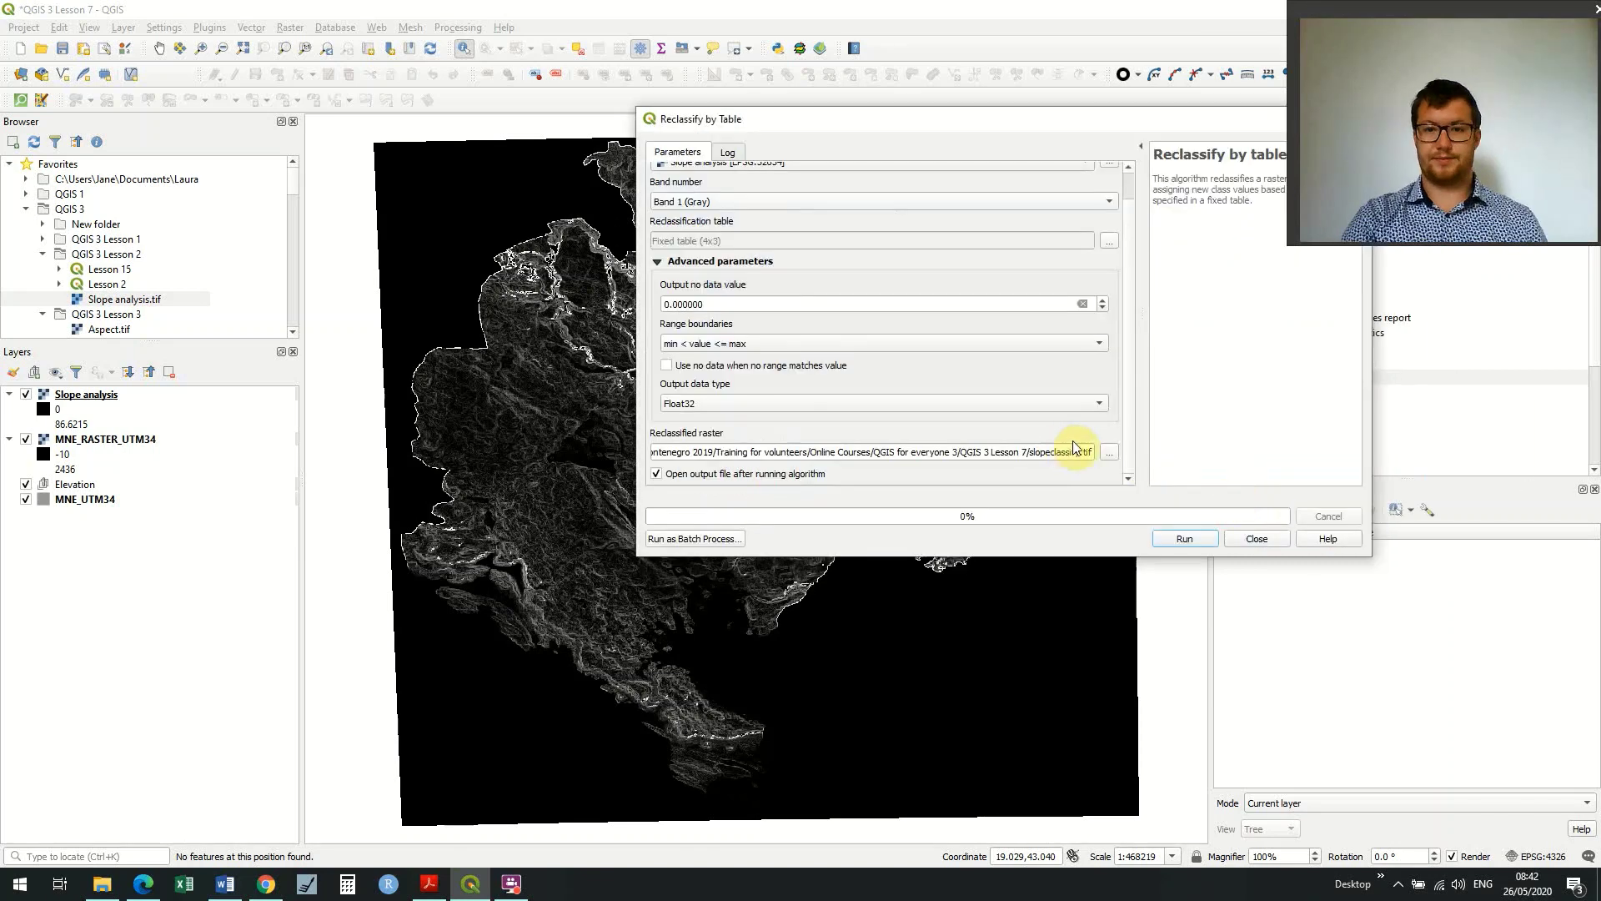
- Run the reclassification and close the tool window
left_click(1168, 538)
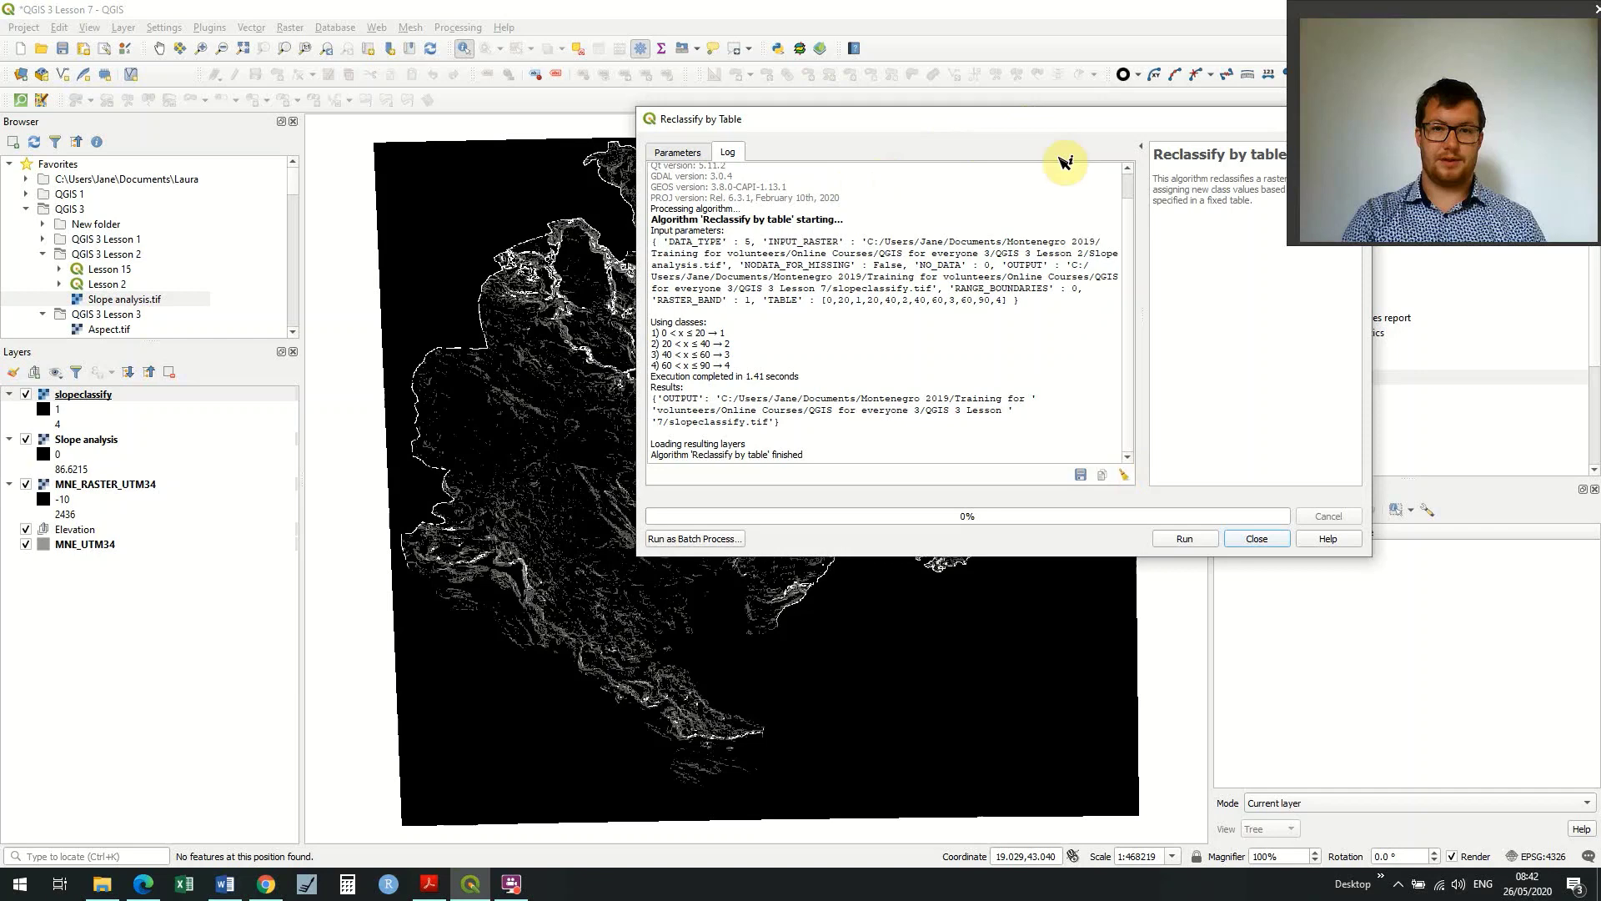
left_click_drag(1352, 125, 1123, 178)
left_click(1125, 176)
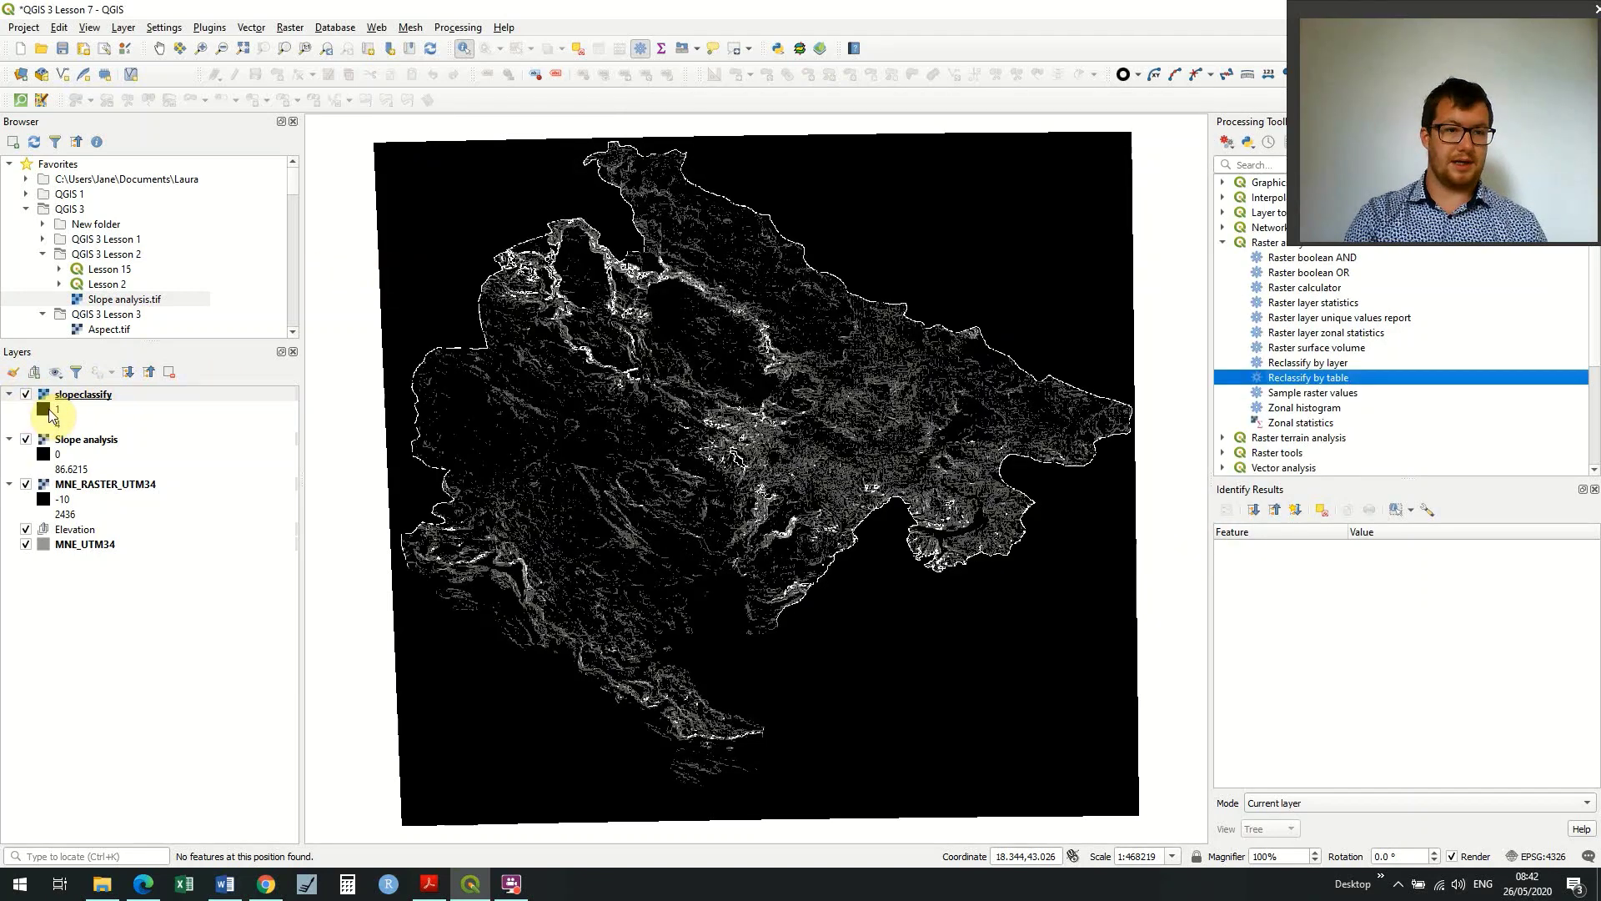
- Style slopeclassify as singleband pseudocolor, Equal Interval mode, 4 classes, red to blue
left_click(48, 411)
double_click(48, 411)
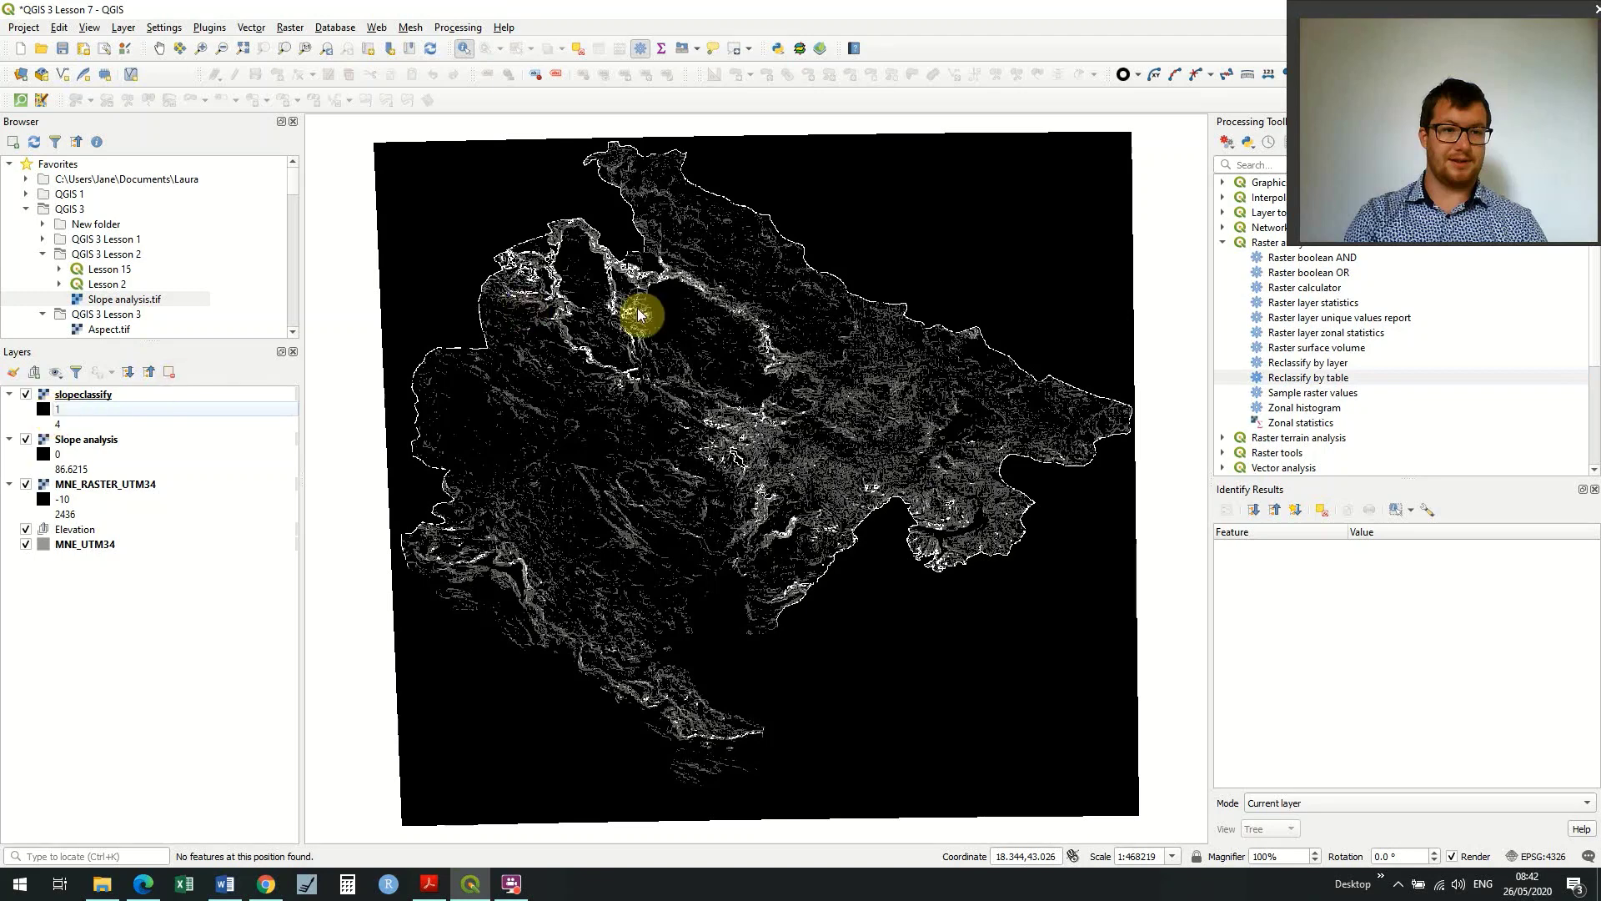
left_click_drag(963, 124, 673, 93)
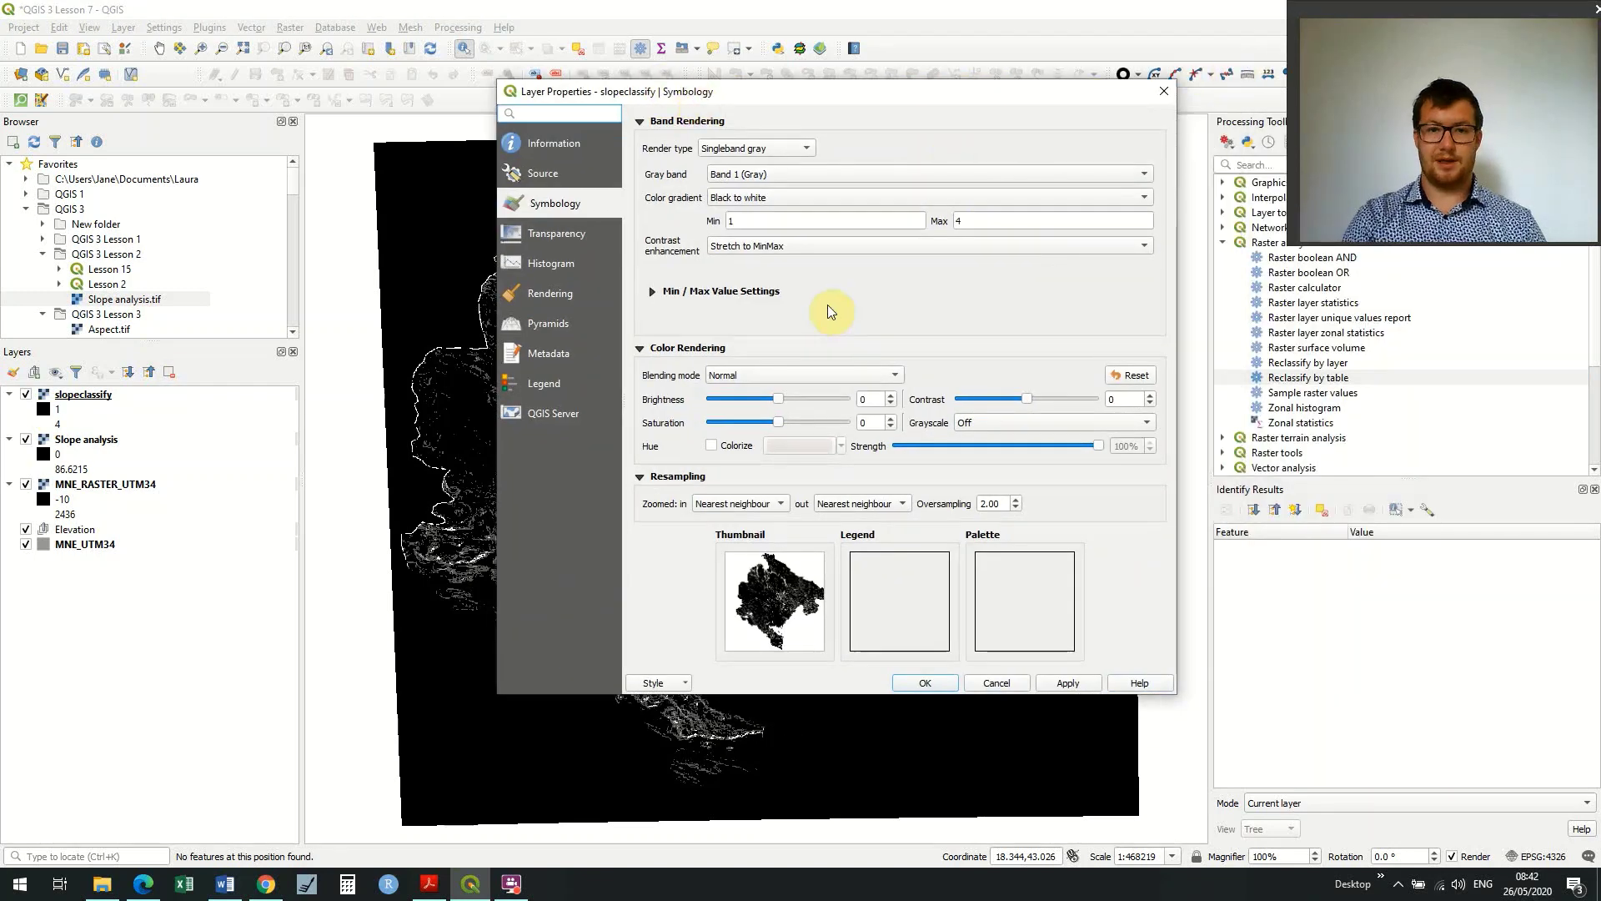
left_click(797, 152)
left_click(797, 163)
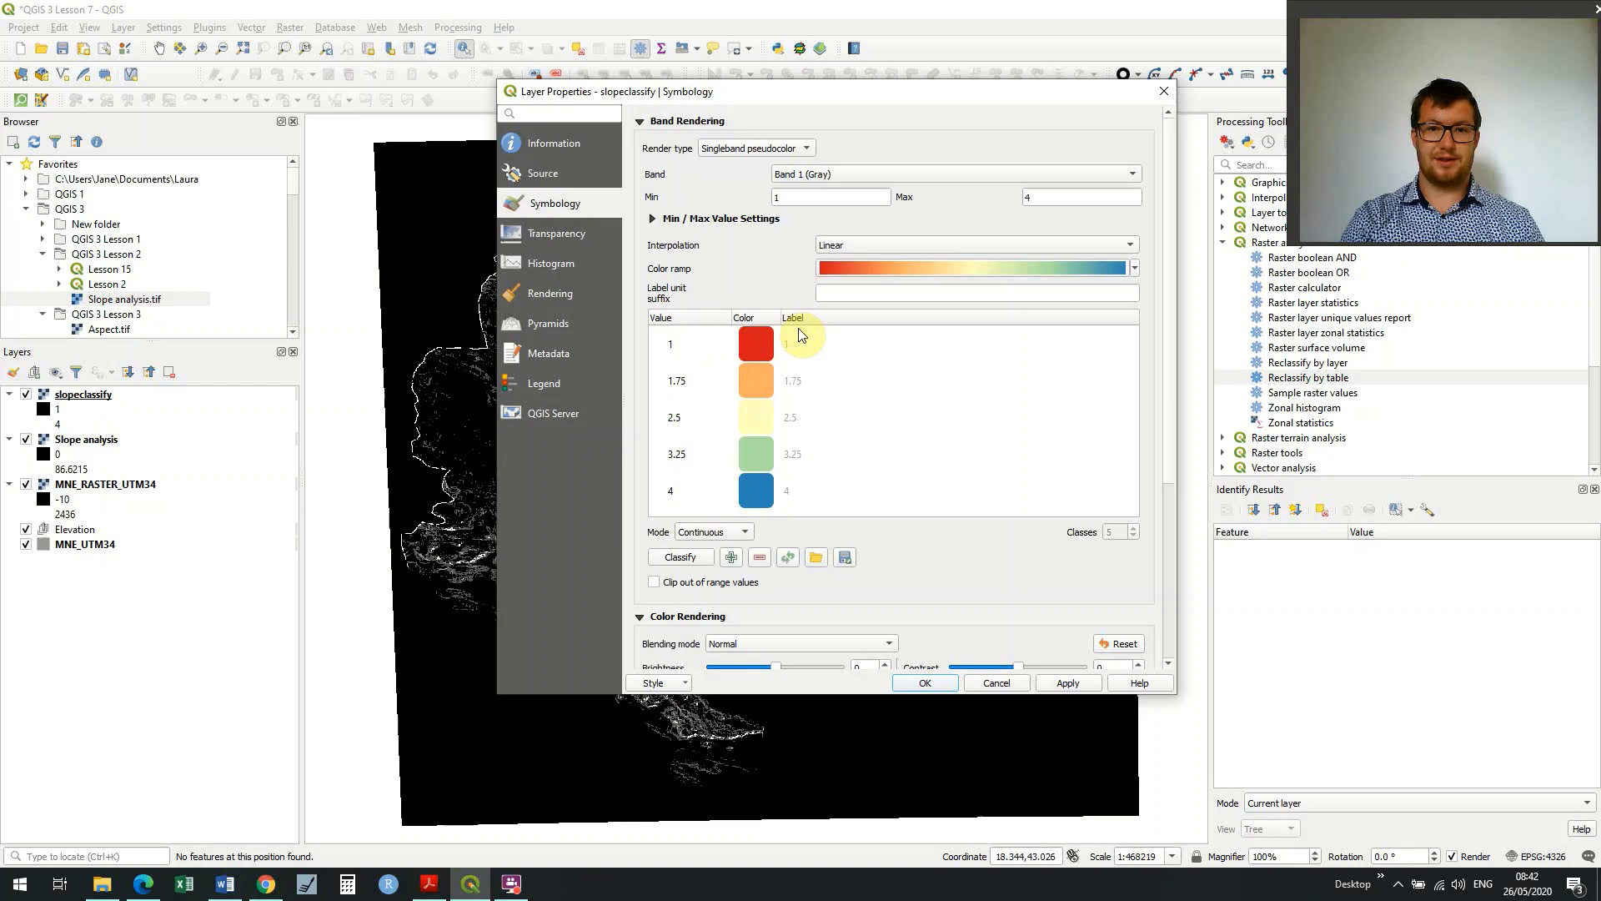
left_click(740, 534)
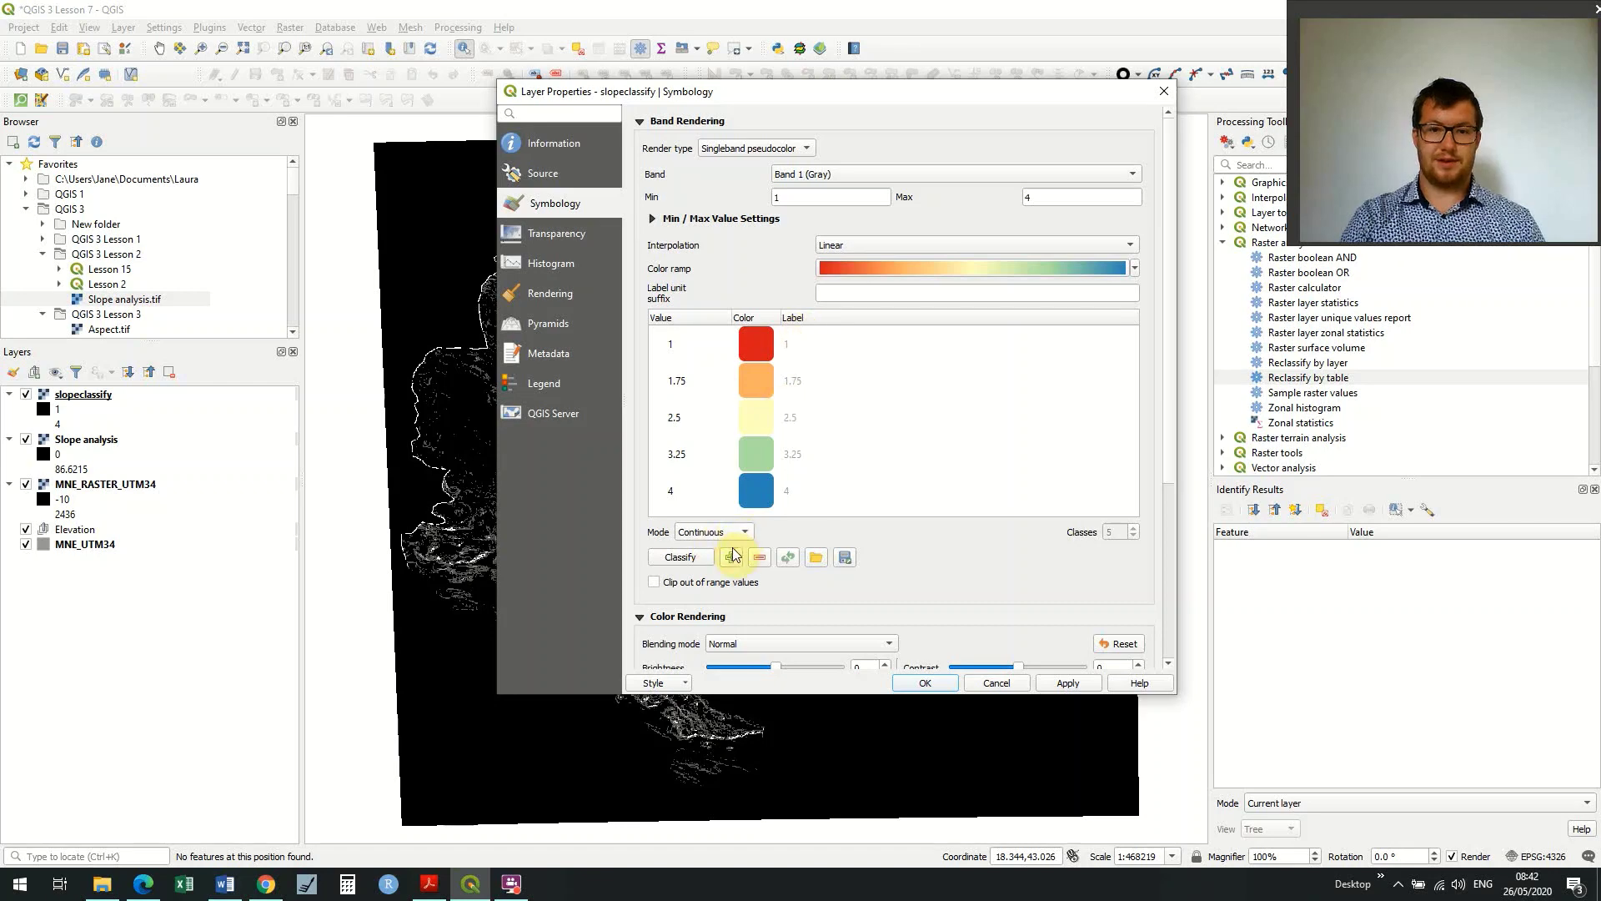
key("Return")
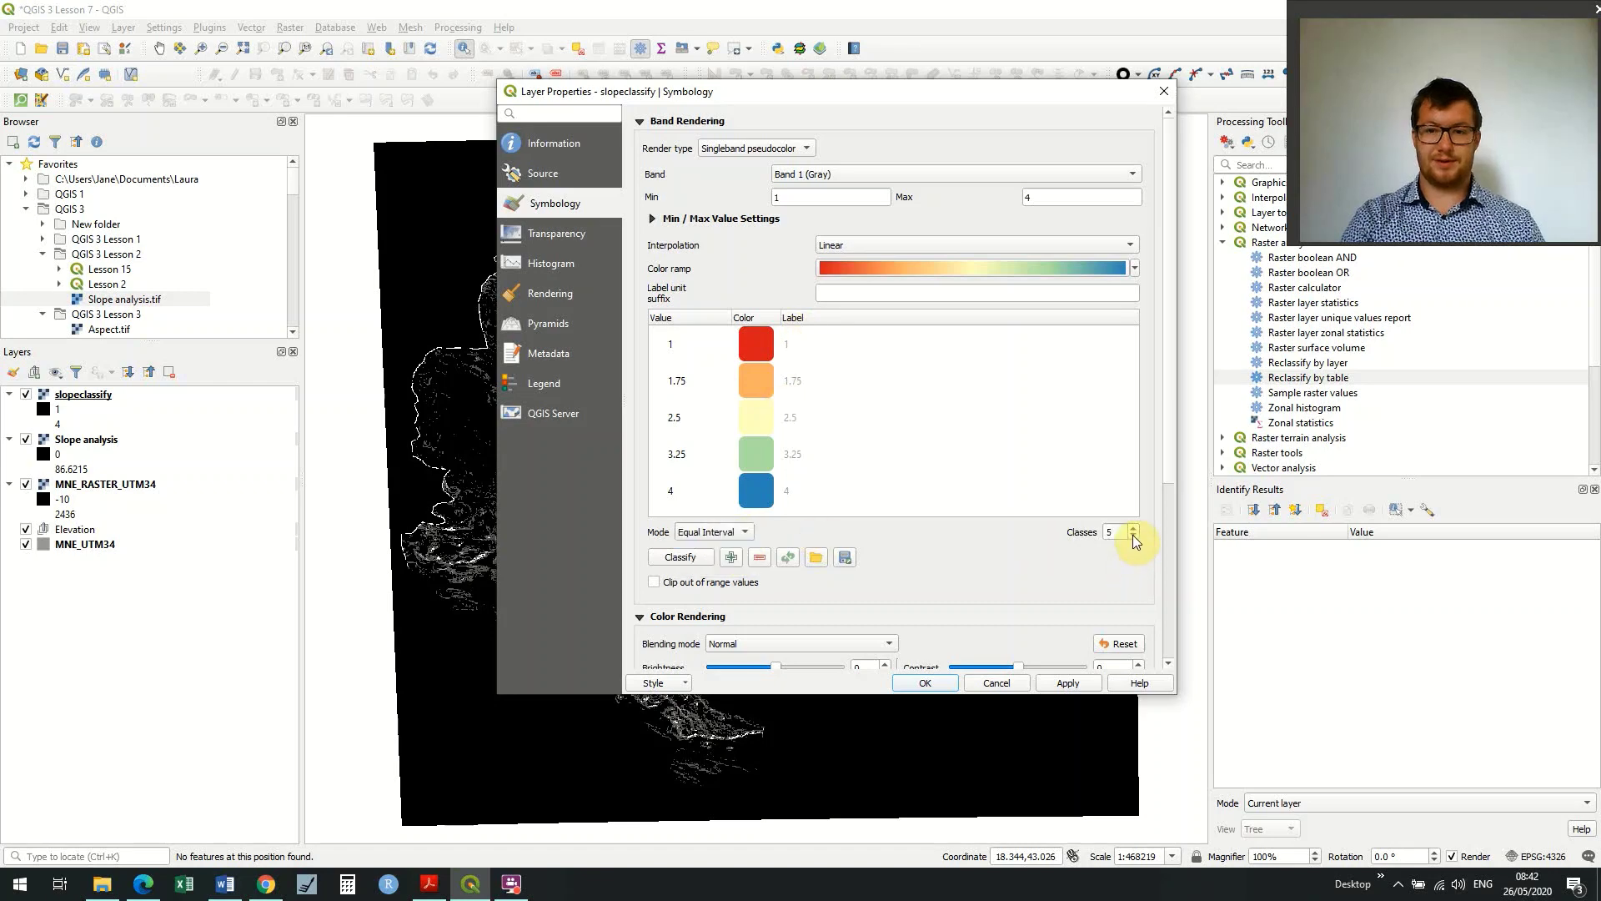
left_click(1133, 537)
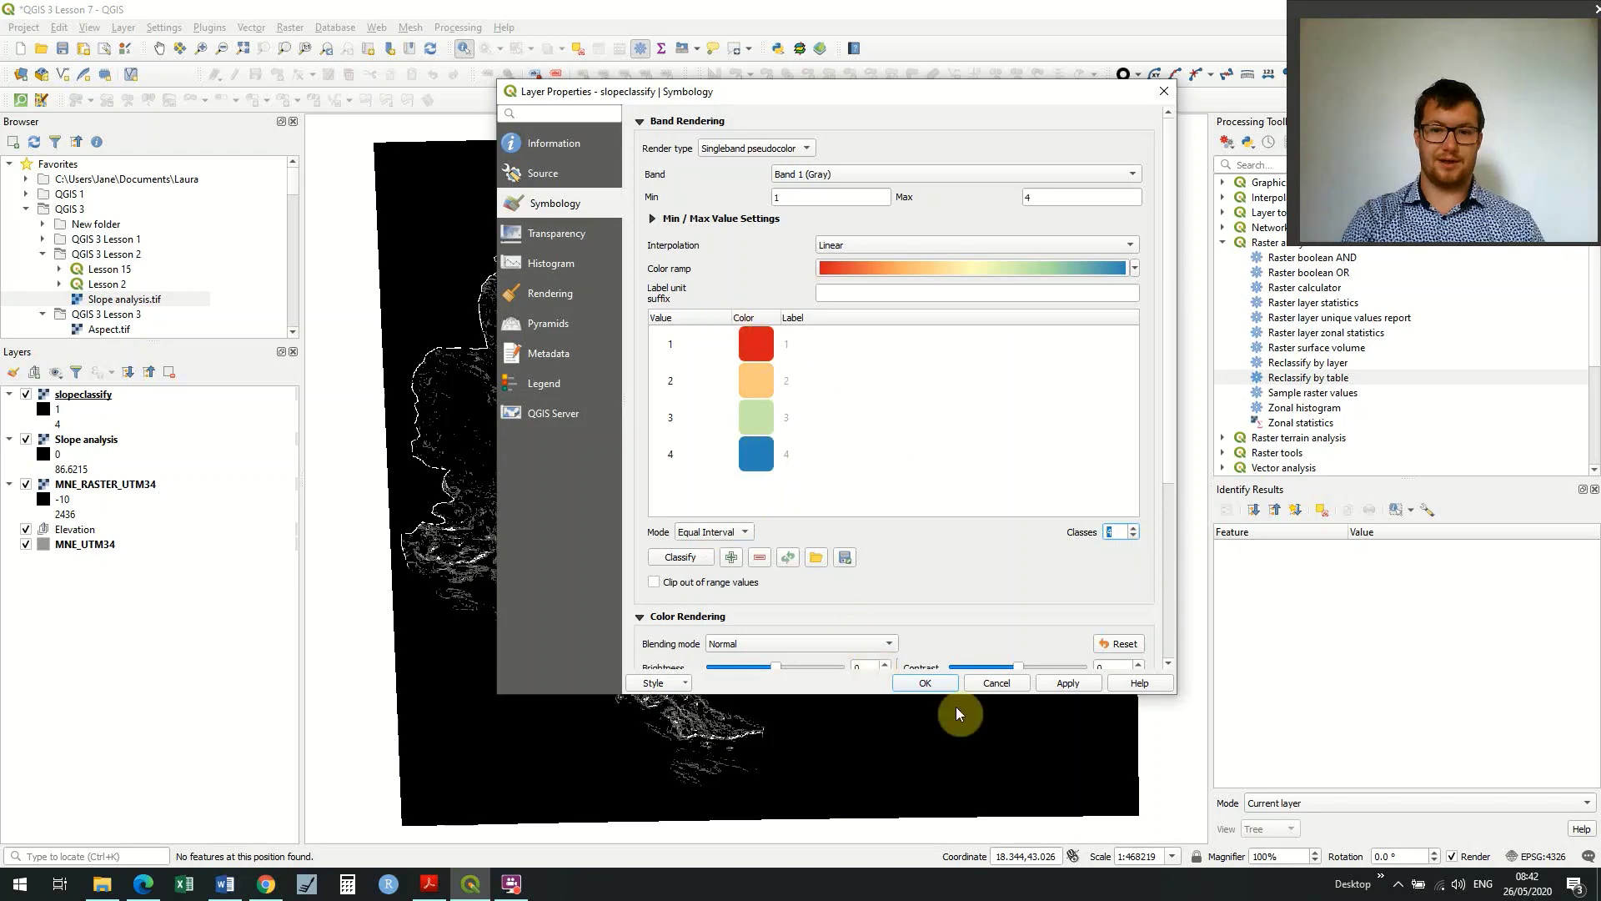
left_click(1071, 682)
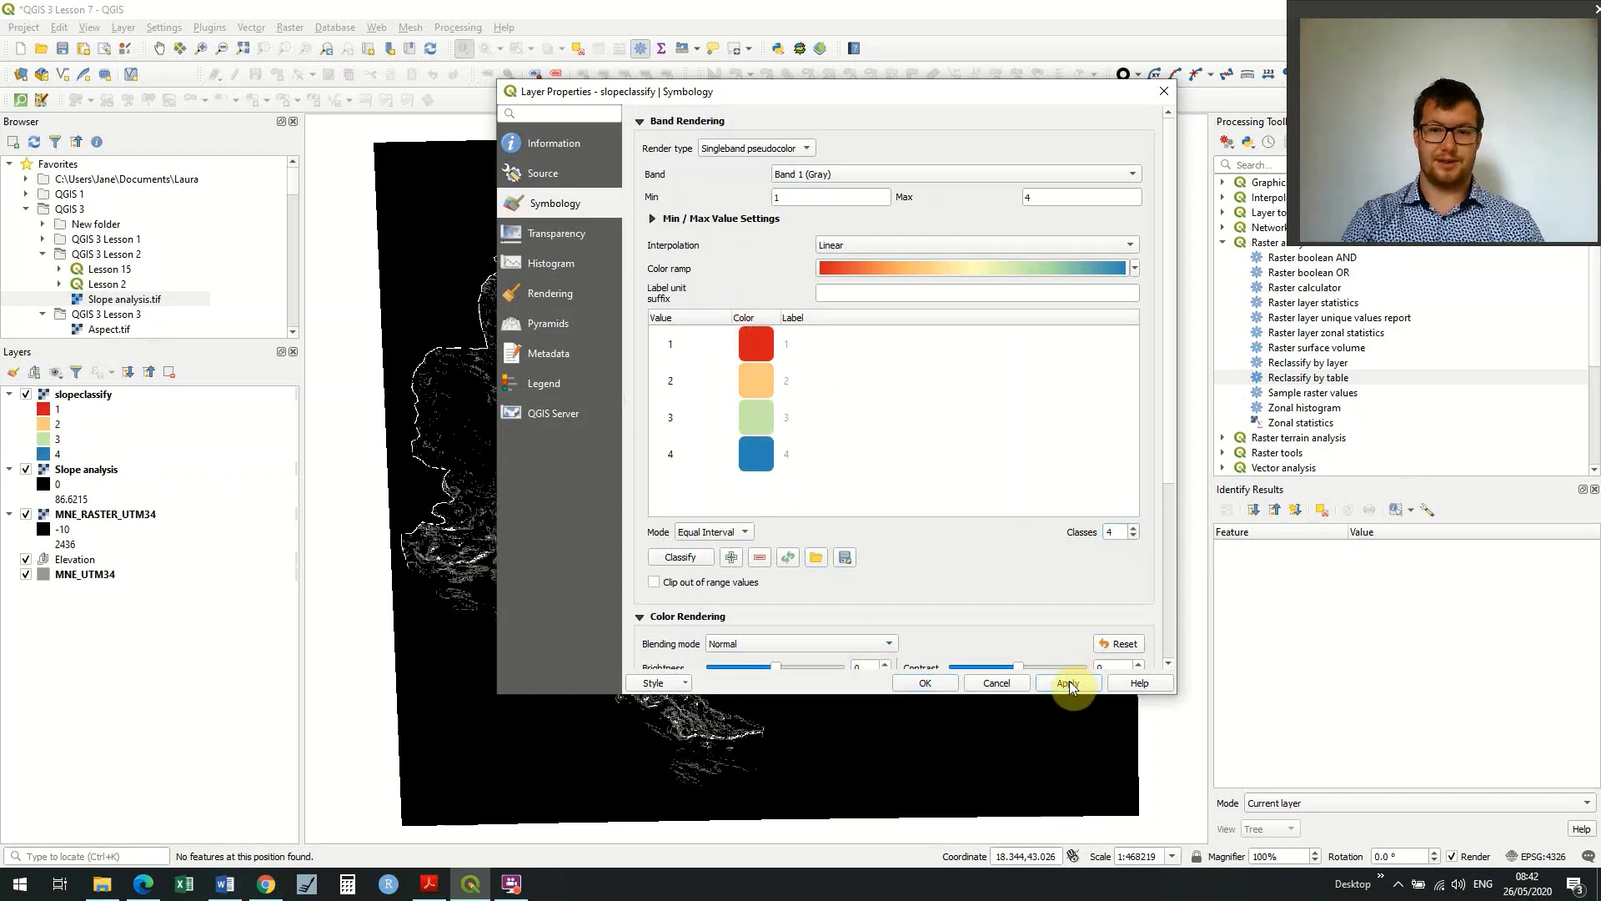
left_click(922, 683)
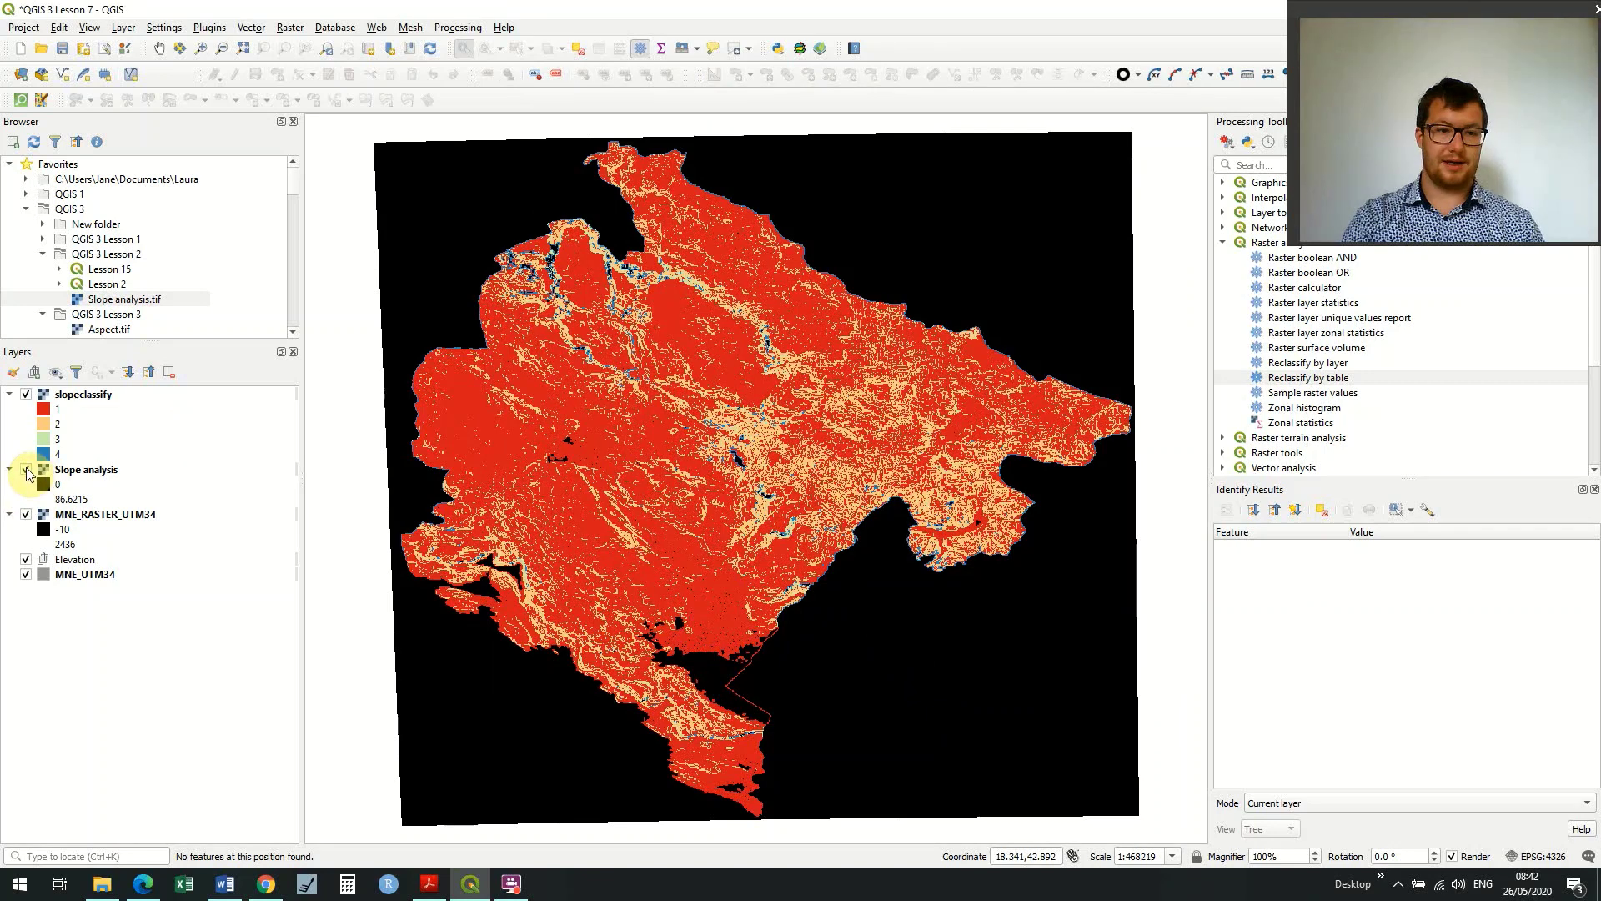
- Hide the Slope analysis layer and switch to the Pan Map tool
left_click(26, 470)
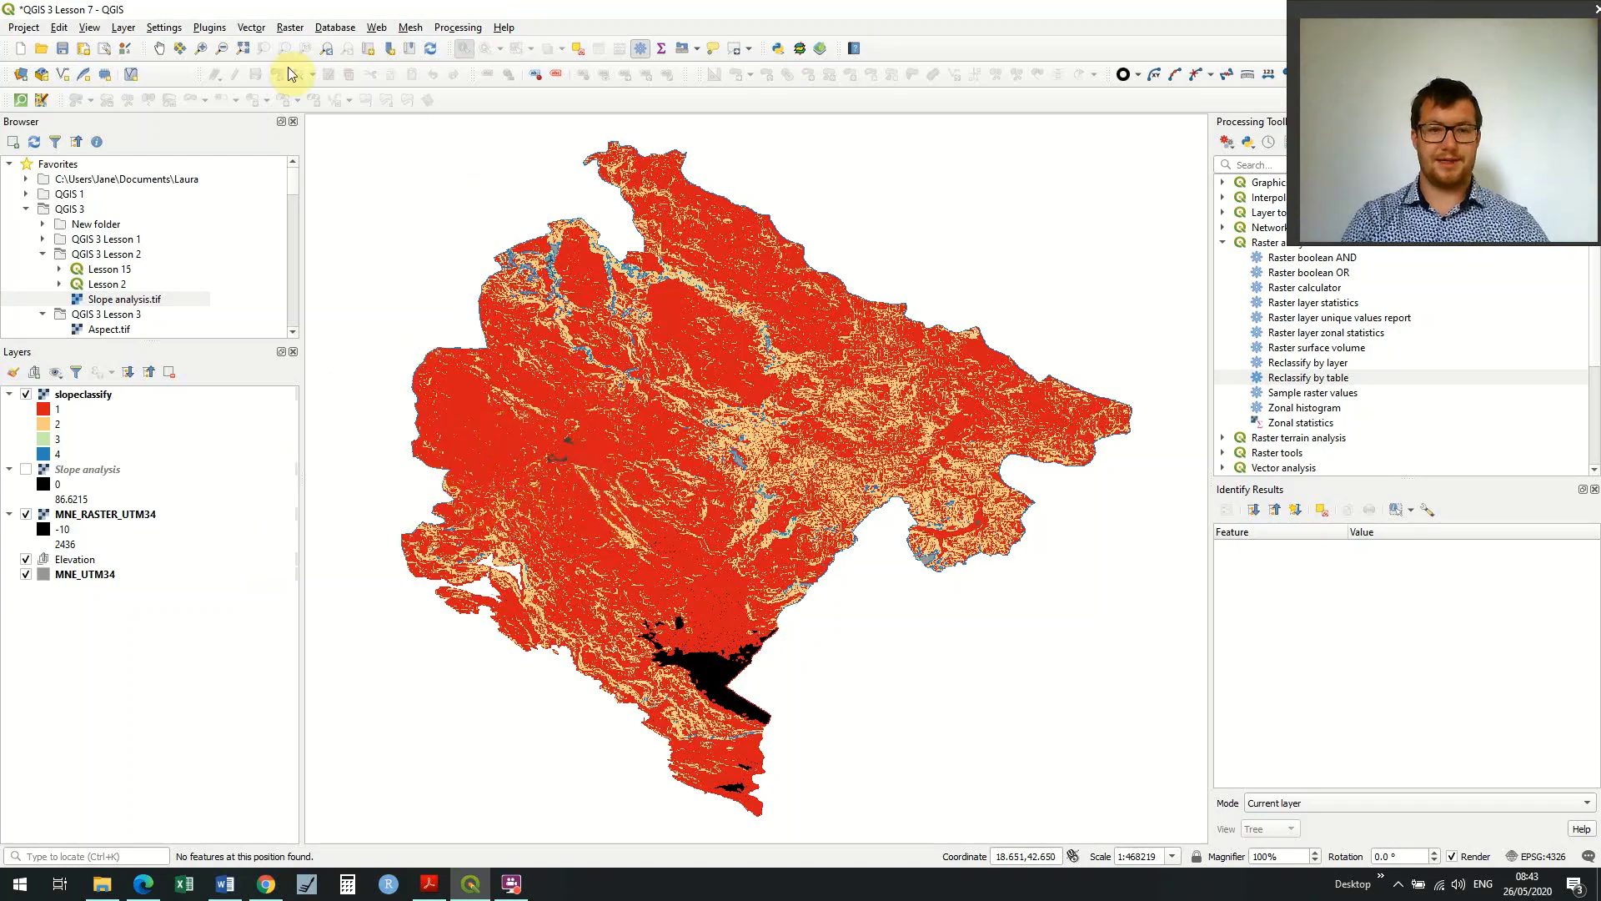
left_click(159, 48)
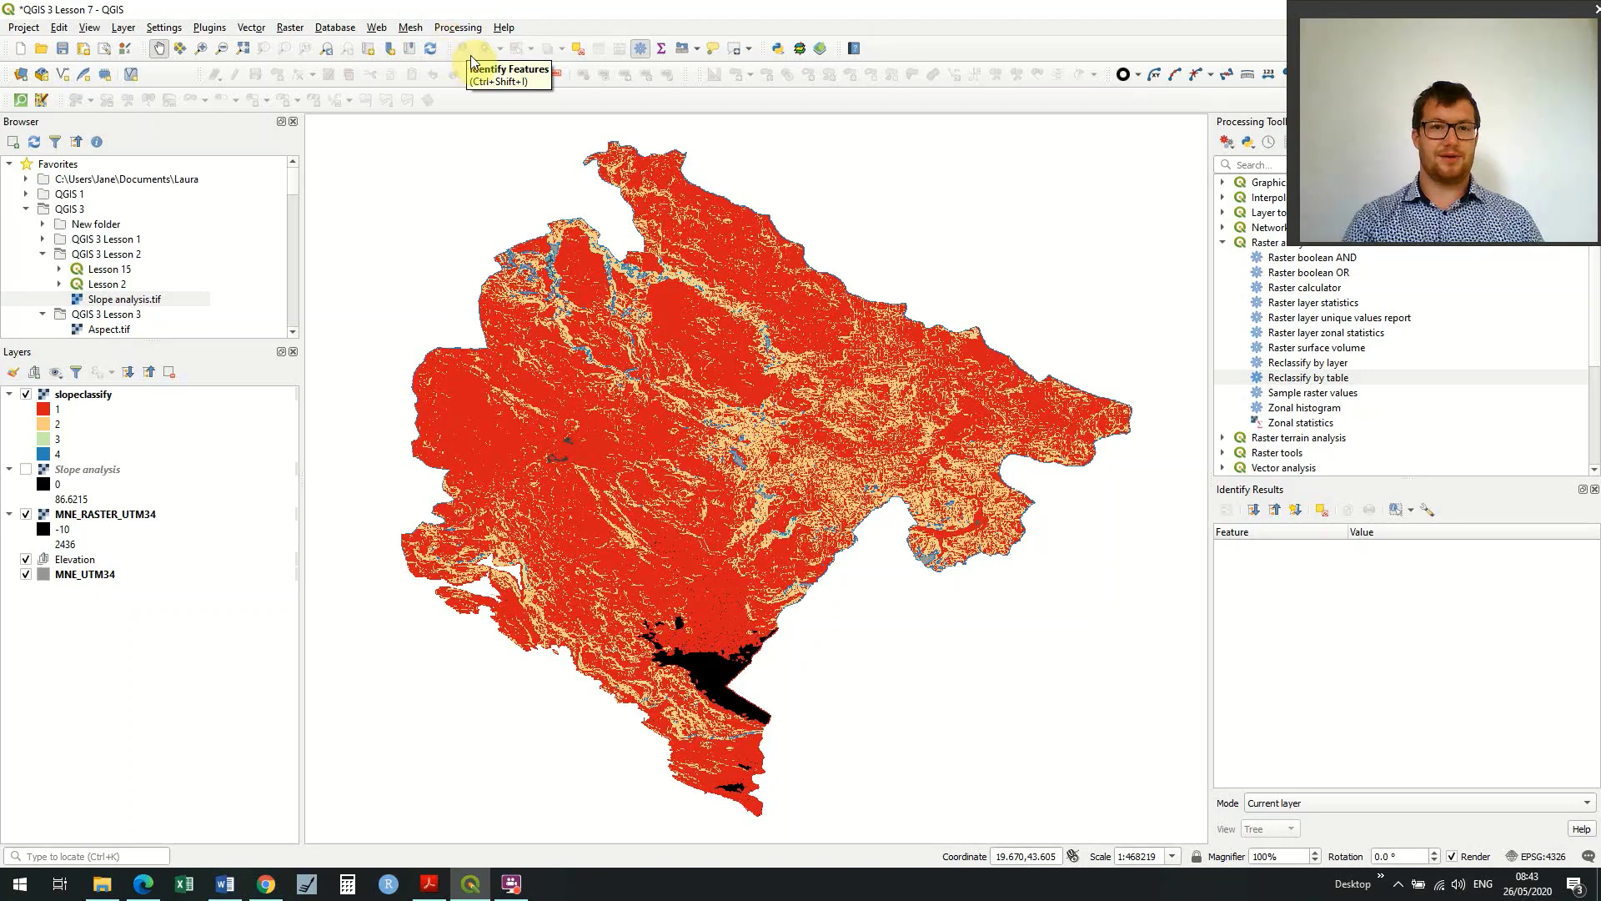
- Identify slopeclassify's Band 1 class at several map points, the last returning class 2
left_click(108, 397)
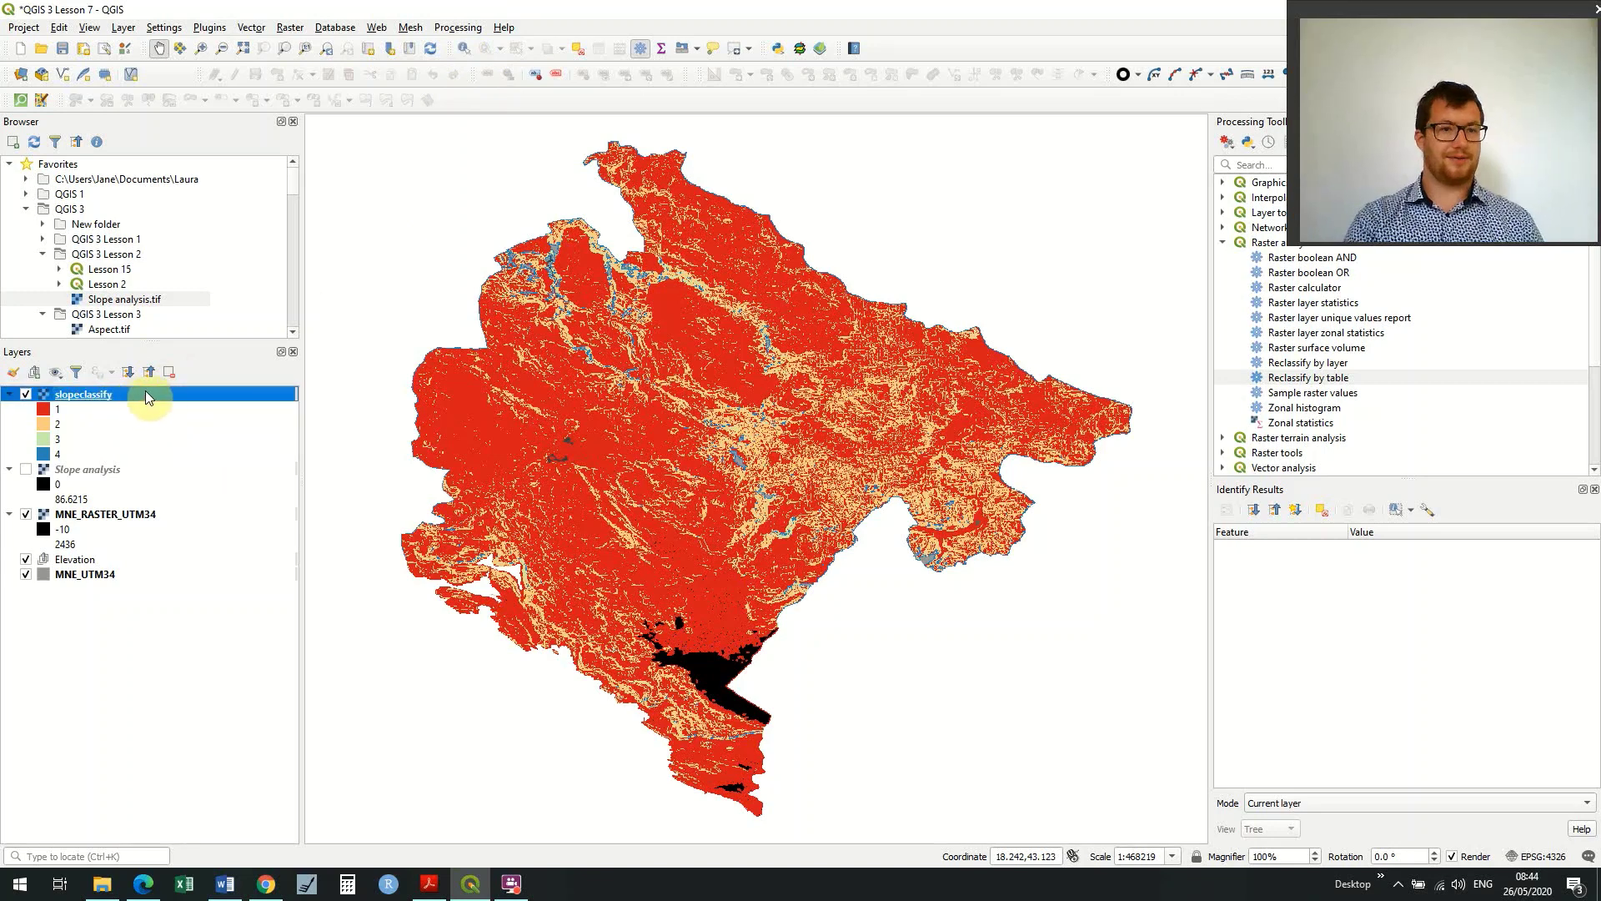
left_click(464, 50)
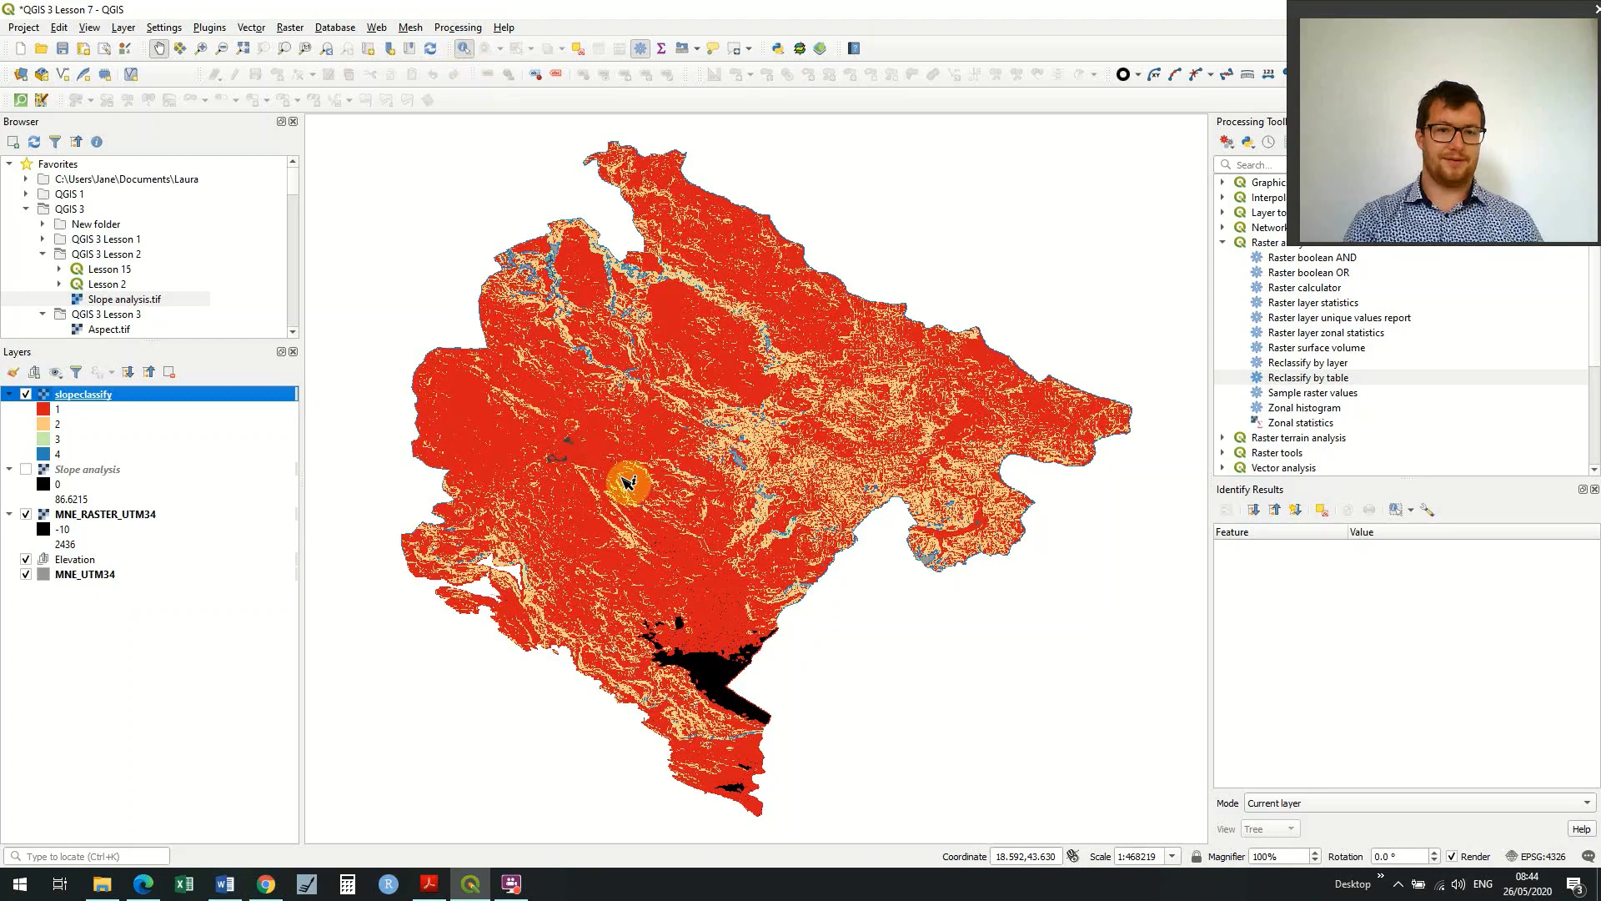
left_click(607, 449)
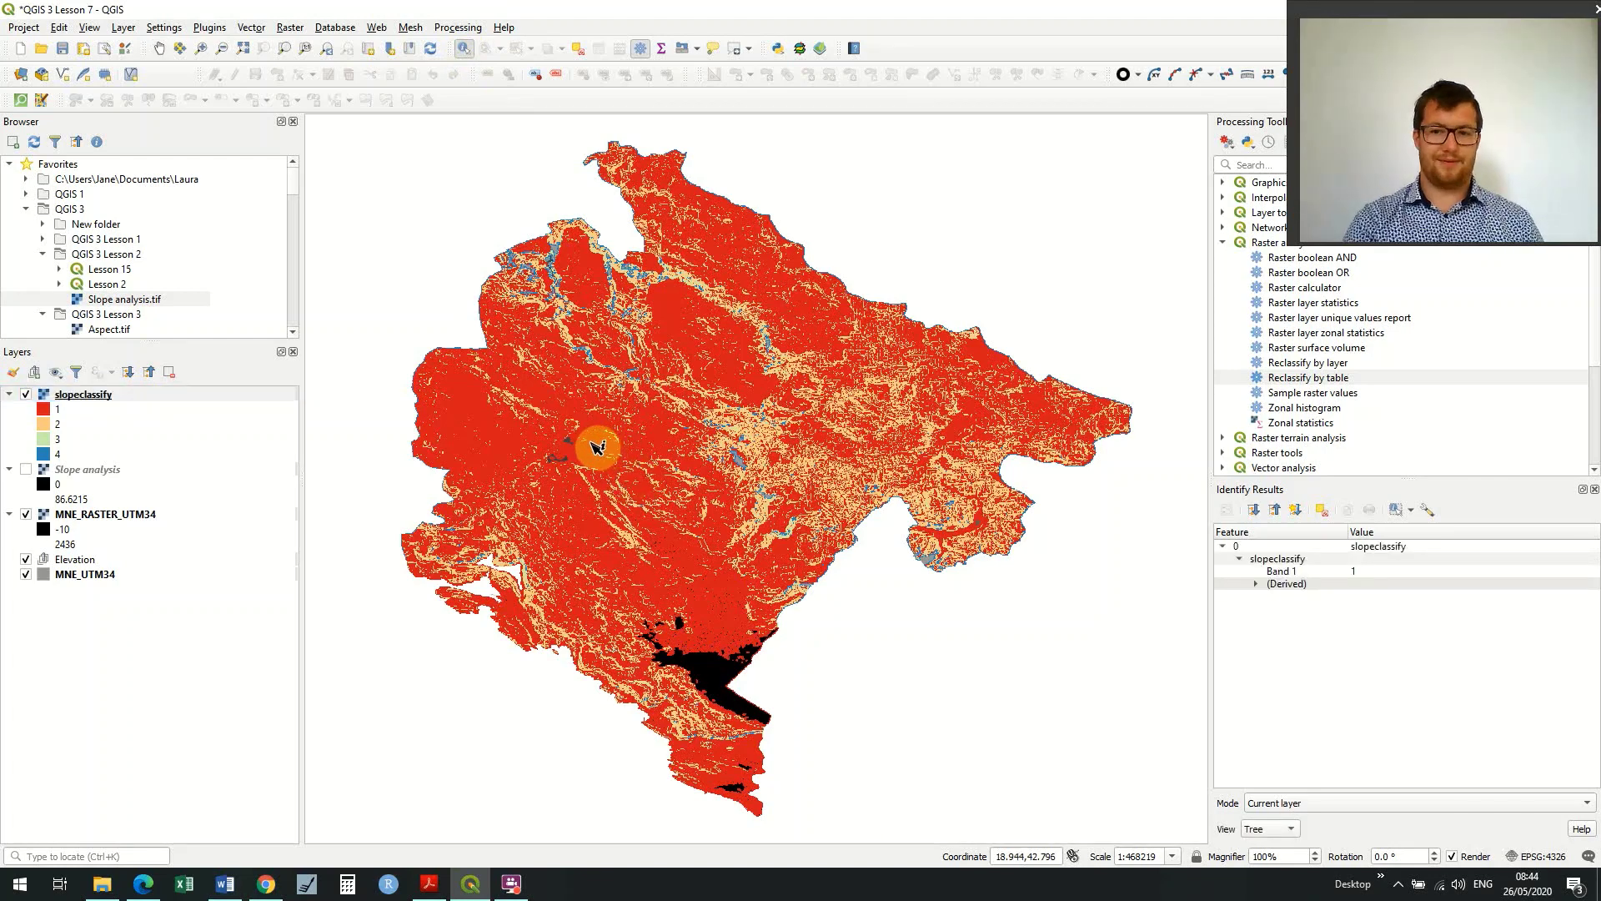
left_click(541, 413)
left_click(540, 414)
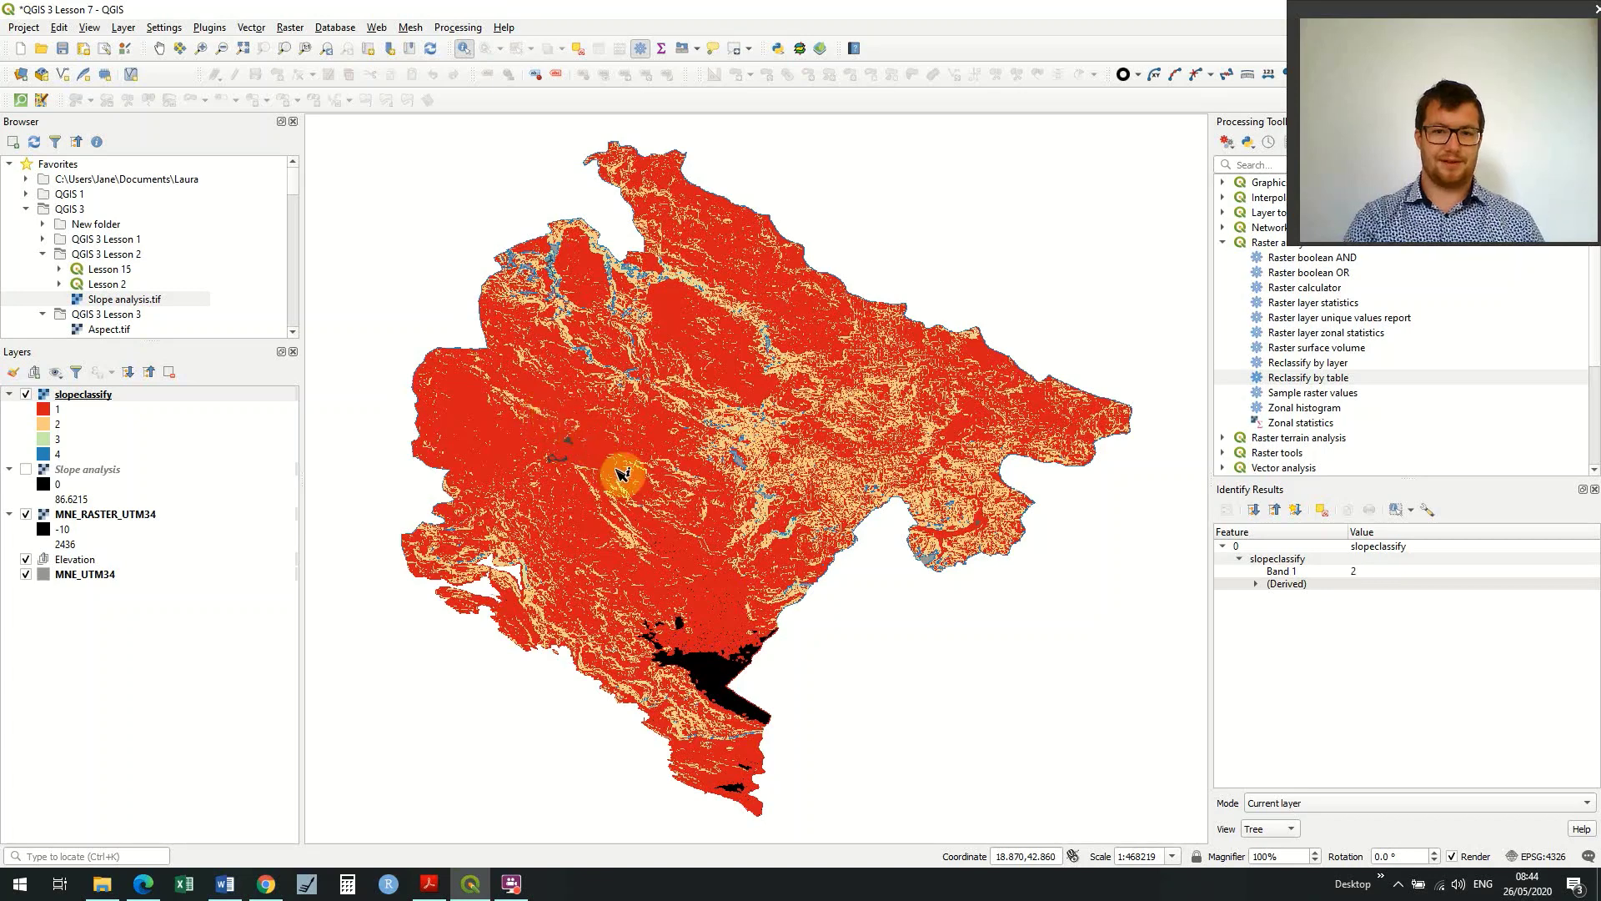
left_click(763, 435)
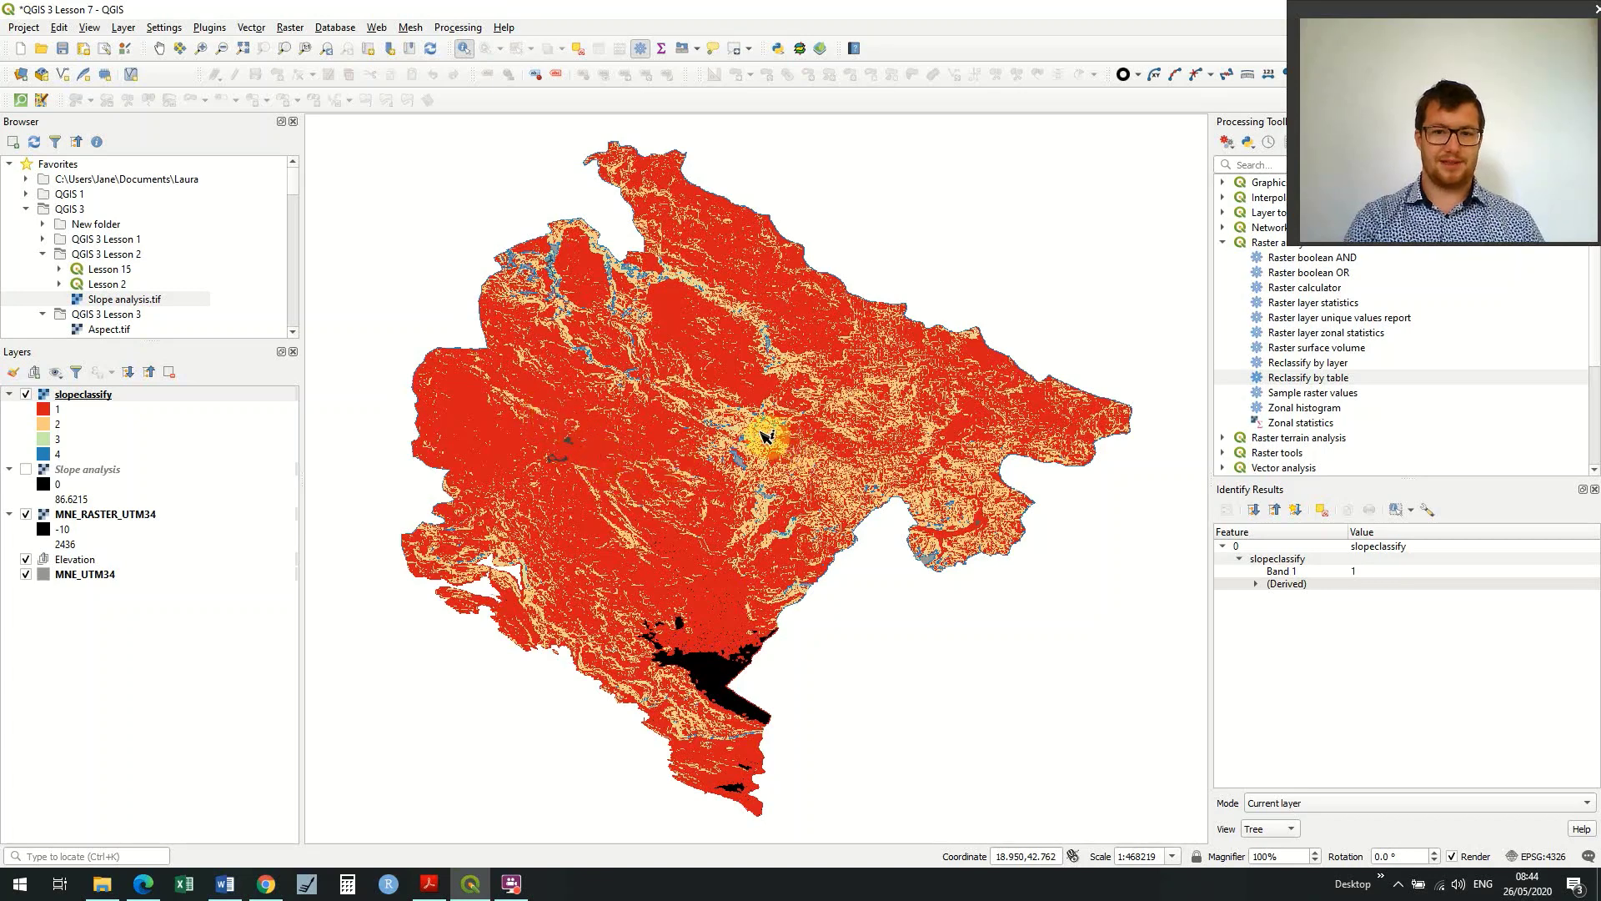
left_click(776, 346)
left_click(775, 348)
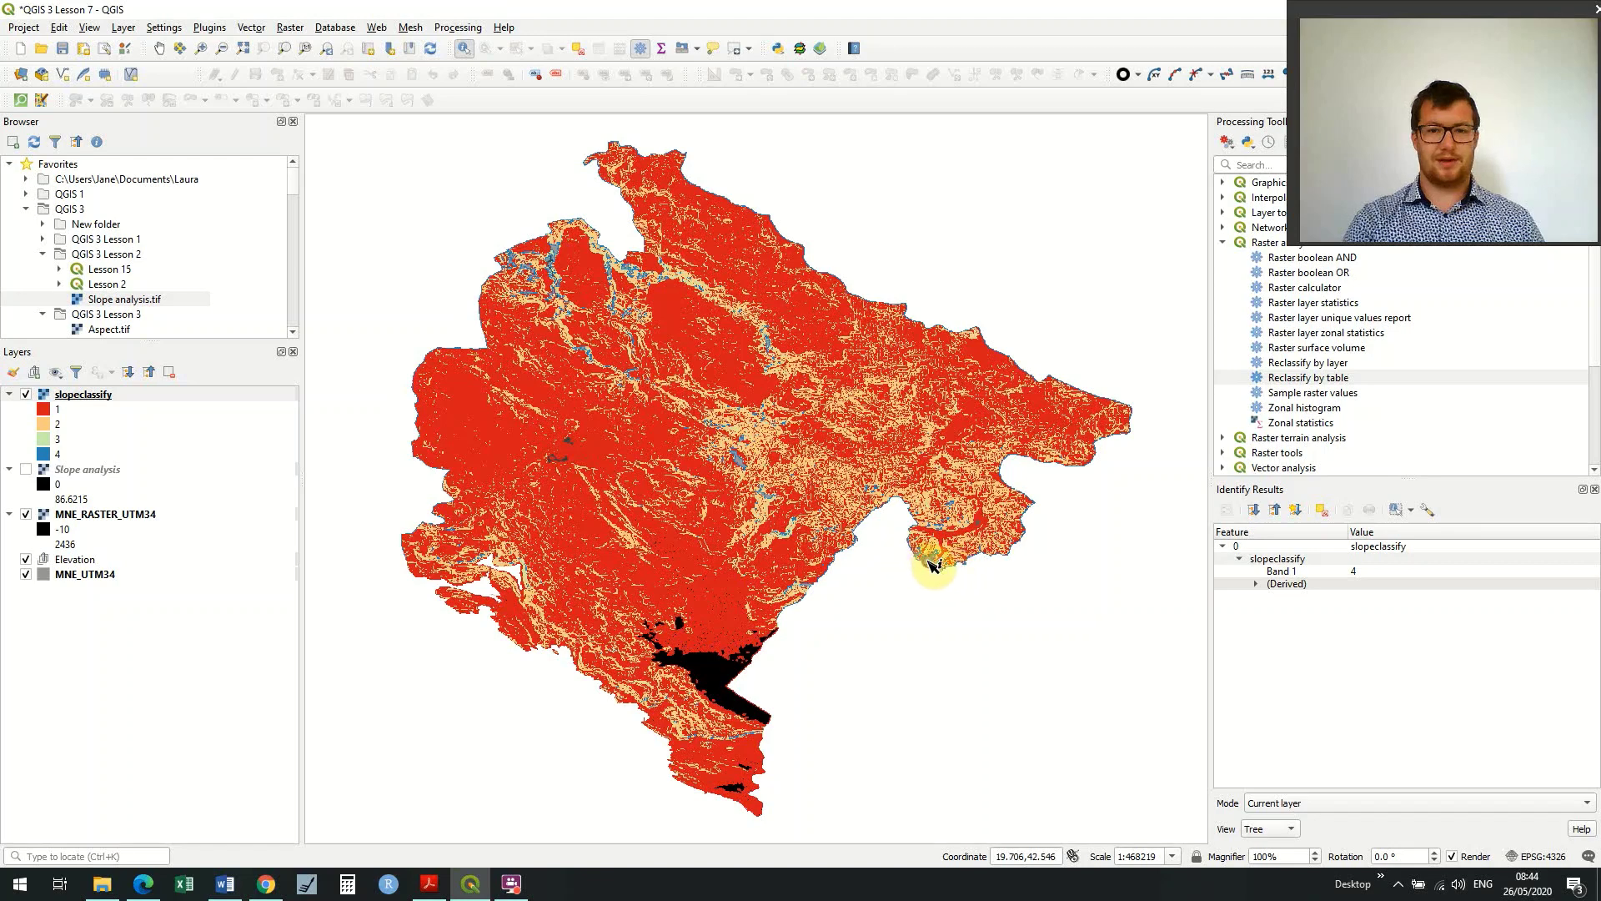
left_click_drag(685, 457, 634, 492)
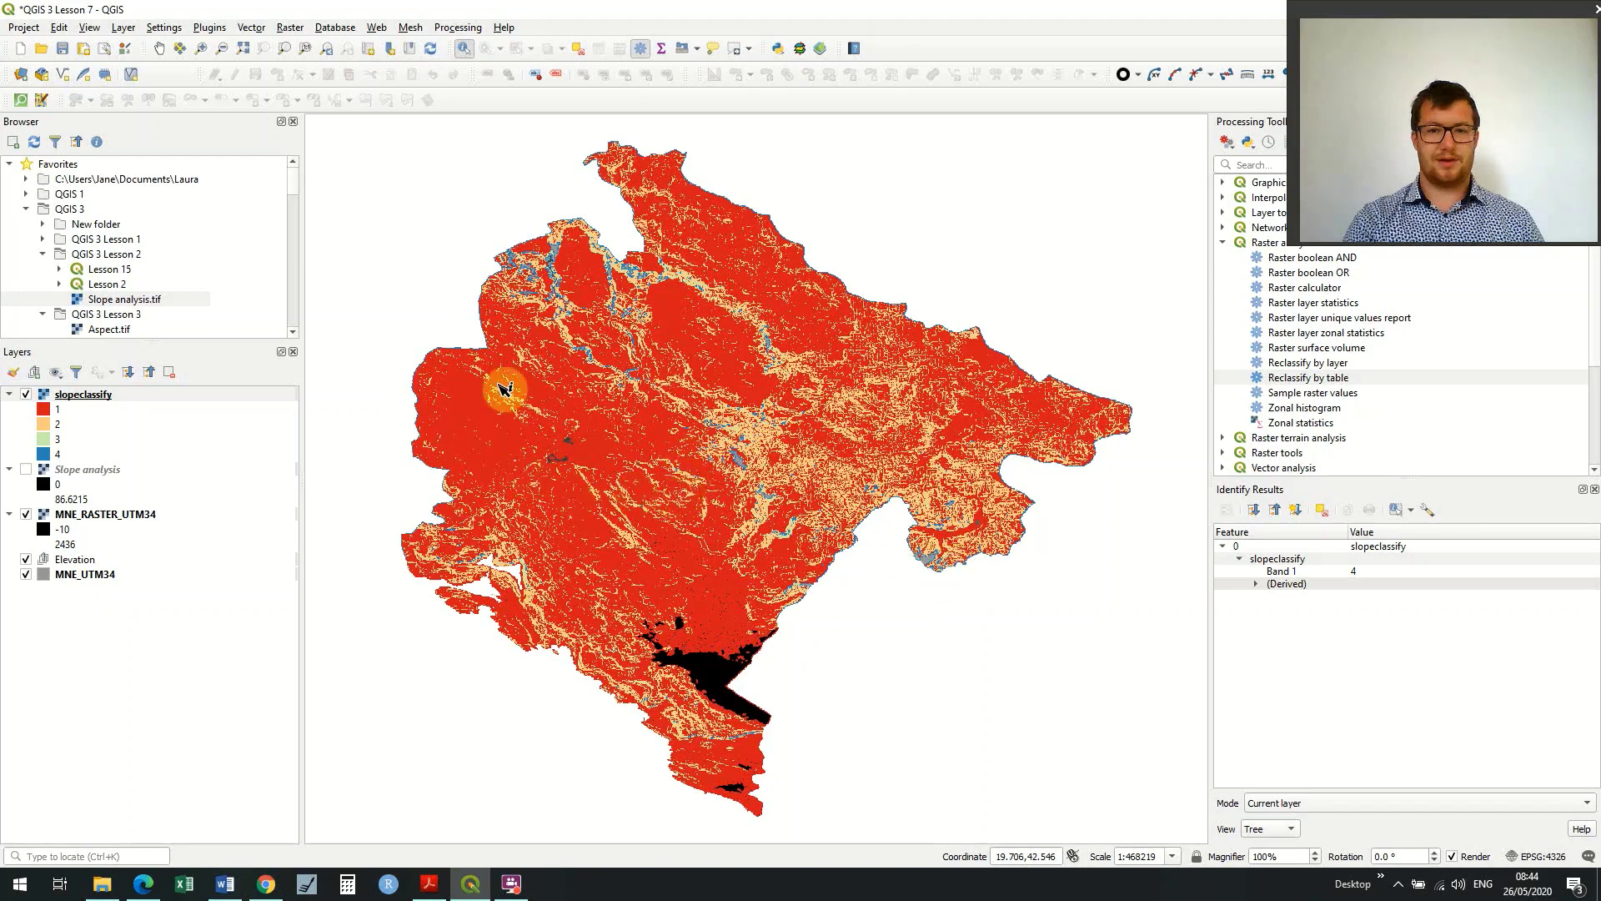
left_click(737, 313)
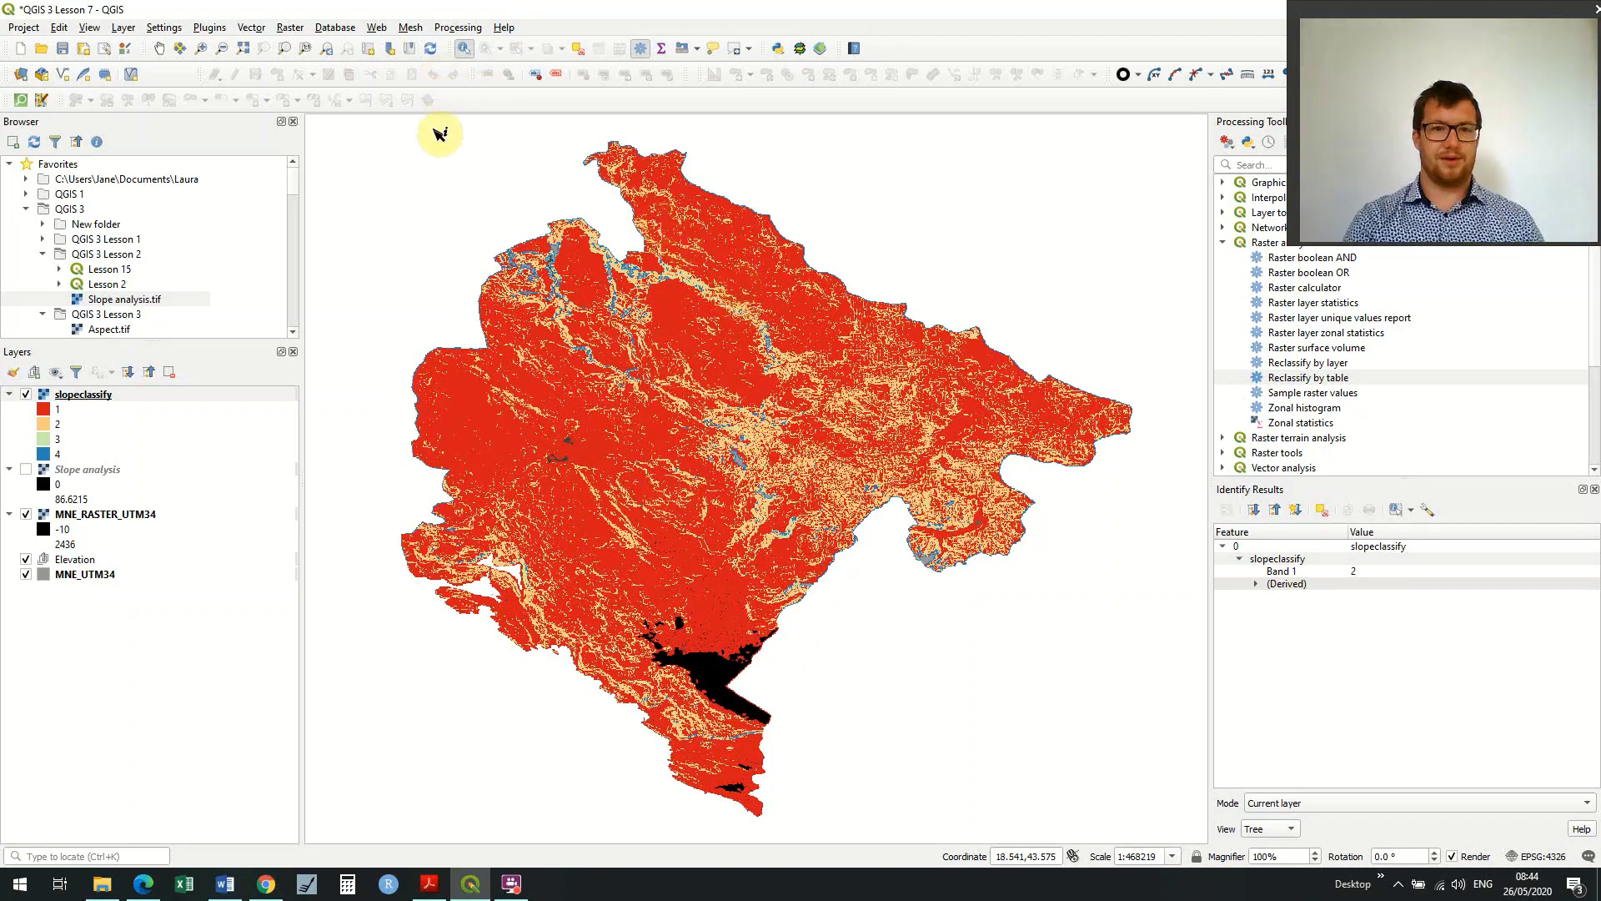
left_click(524, 371)
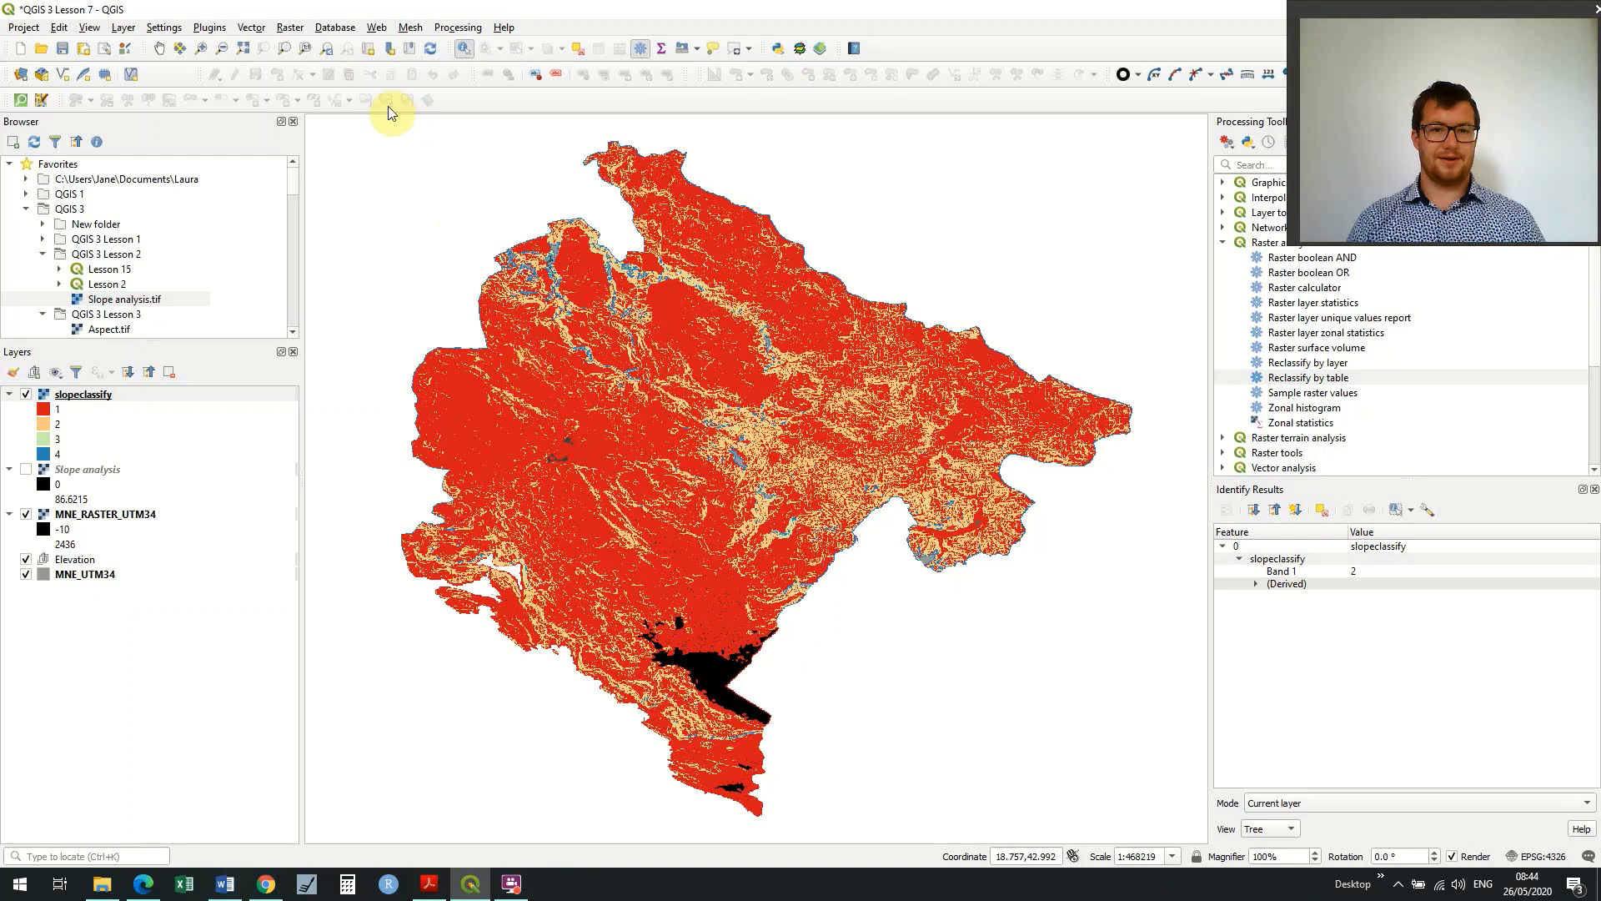
- Open the plugin manager, search 'values' and view the Value Tool 3.0.4 details
left_click(209, 27)
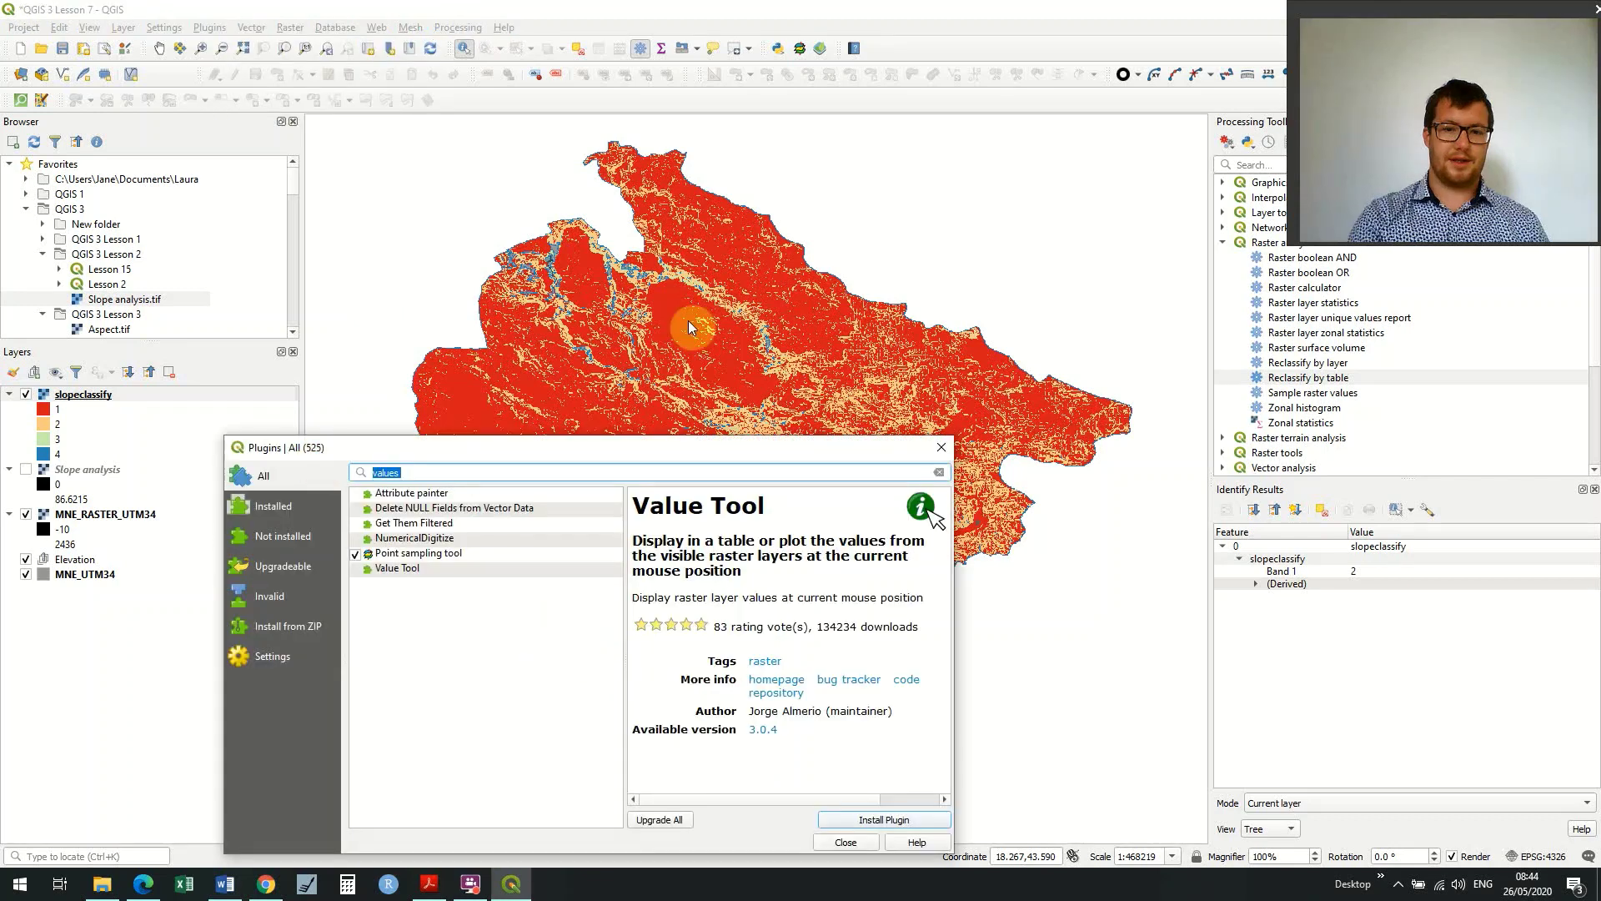
left_click_drag(703, 218, 733, 268)
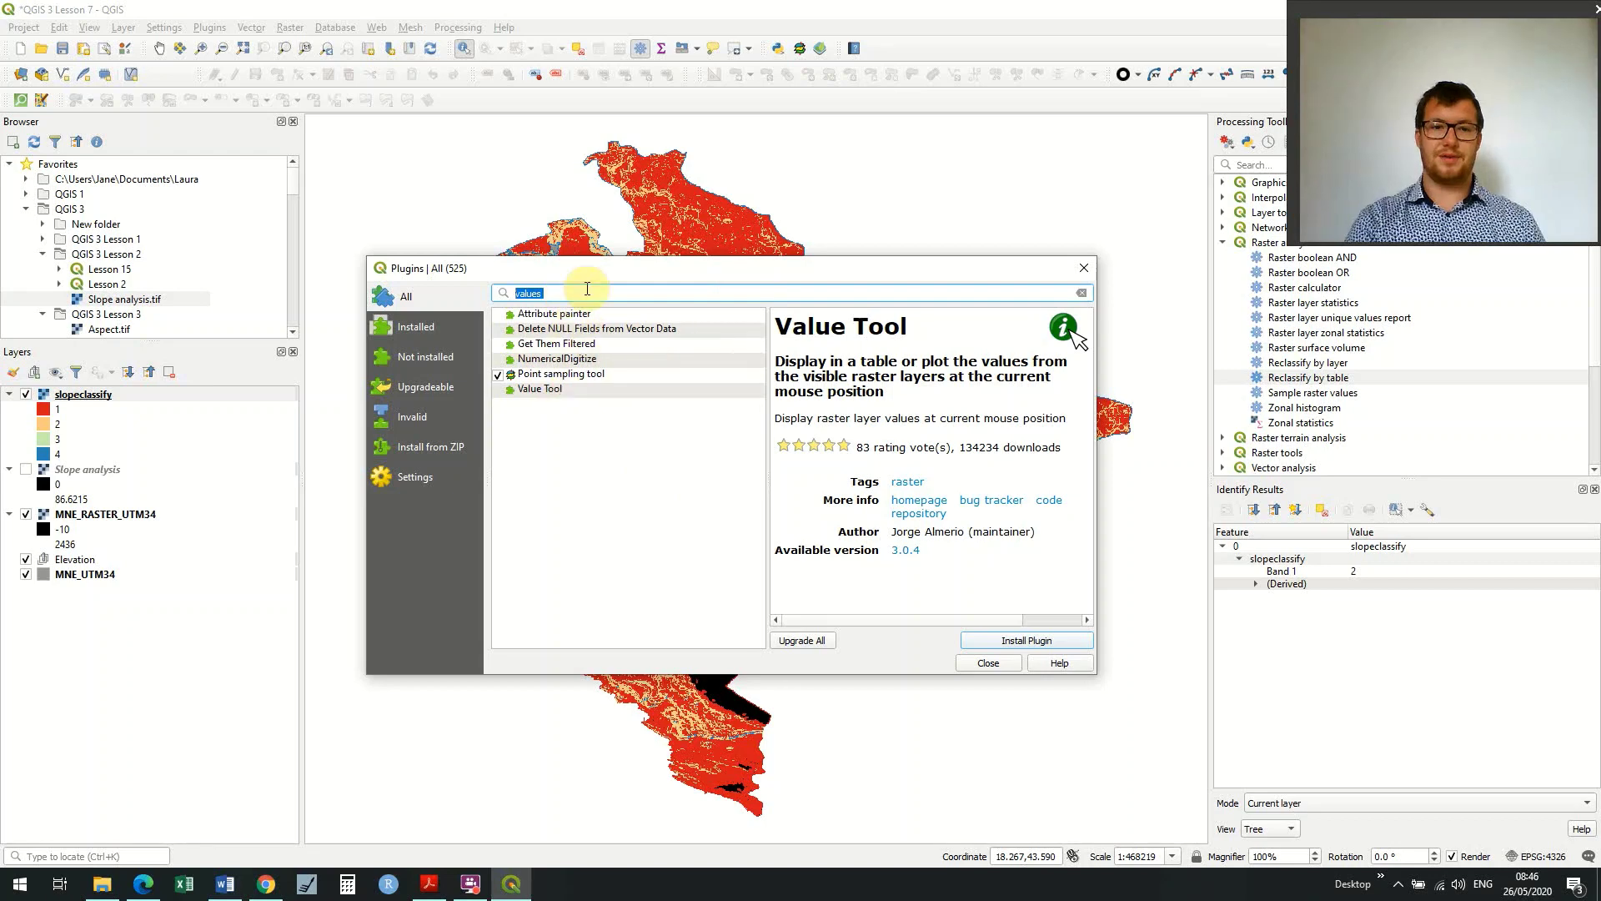
- Narrow the search to 'value', install the Value Tool plugin, and close the manager
left_click(549, 296)
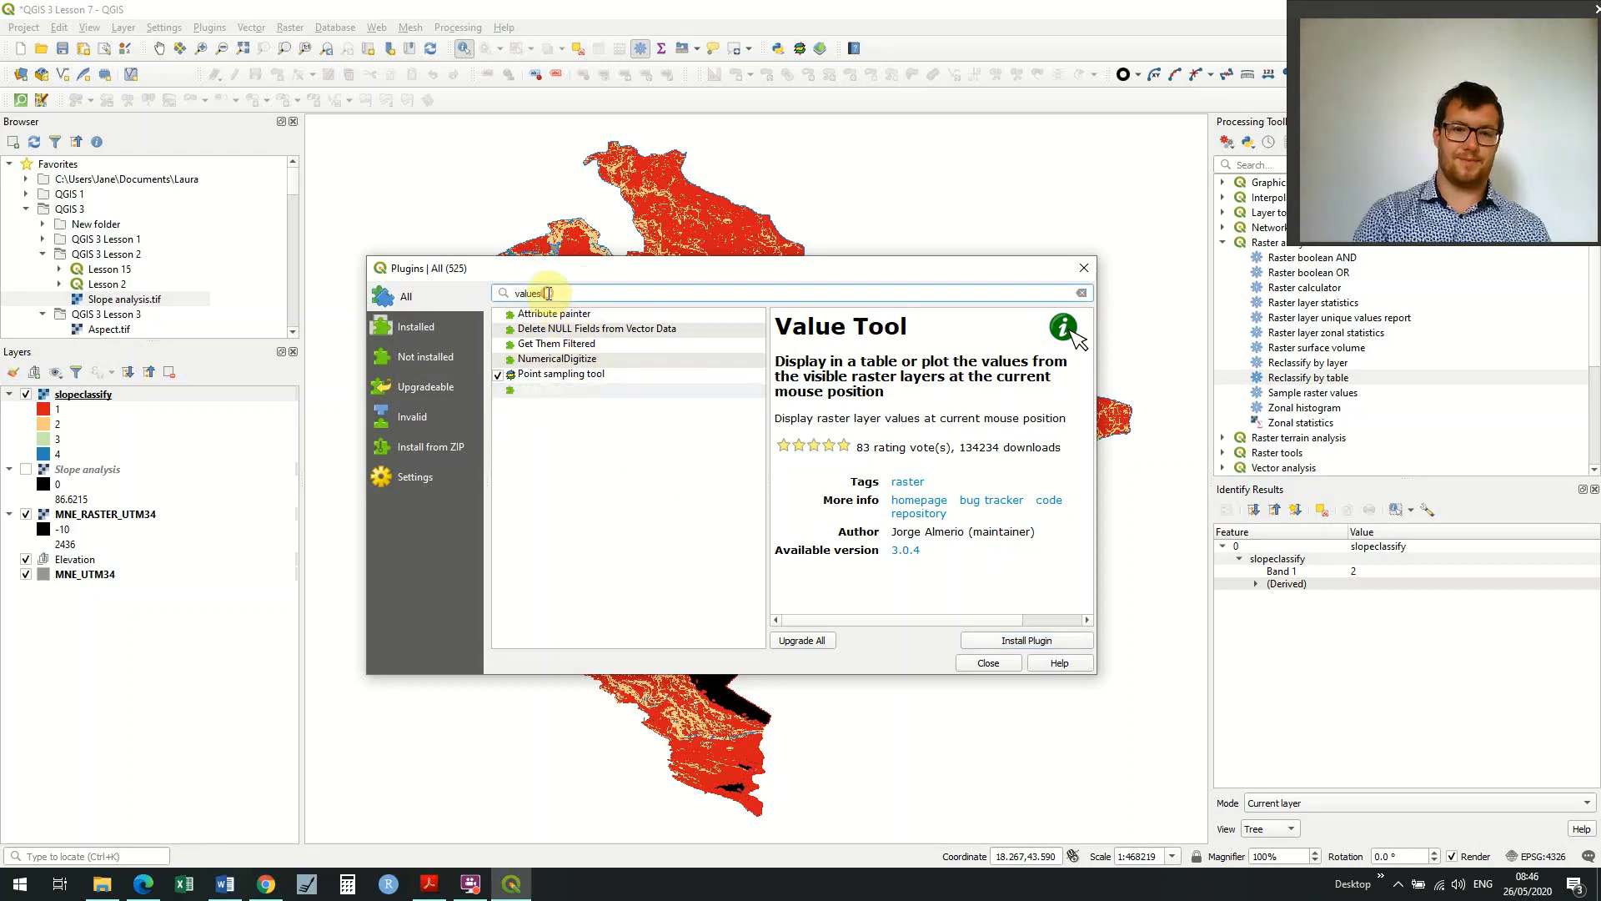
key("BackSpace")
key("BackSpace")
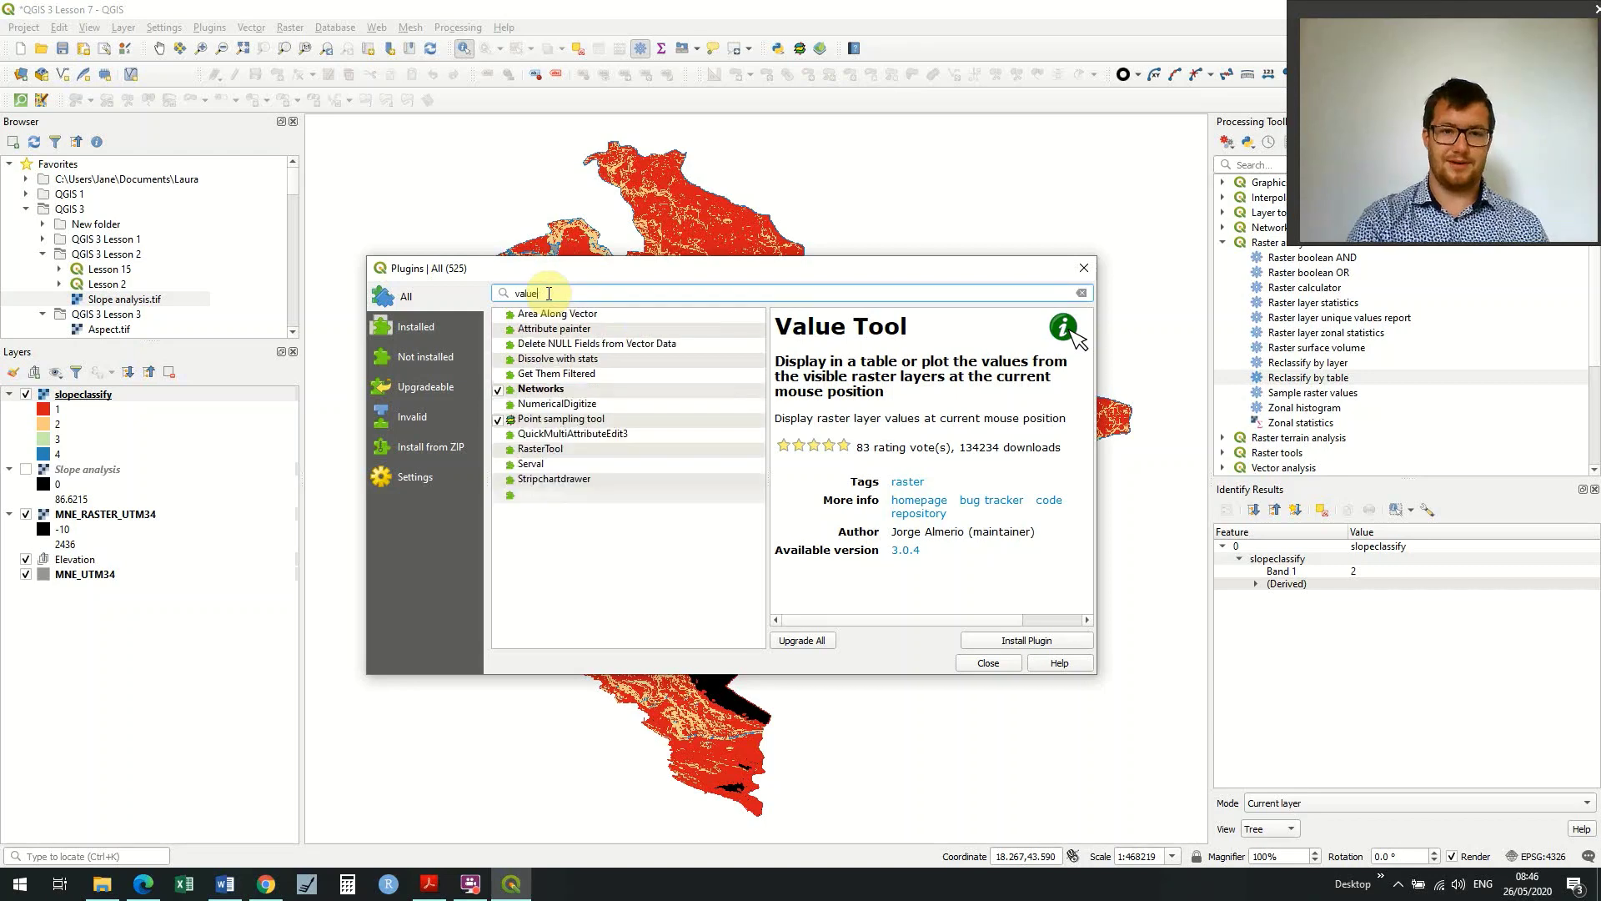
left_click(570, 494)
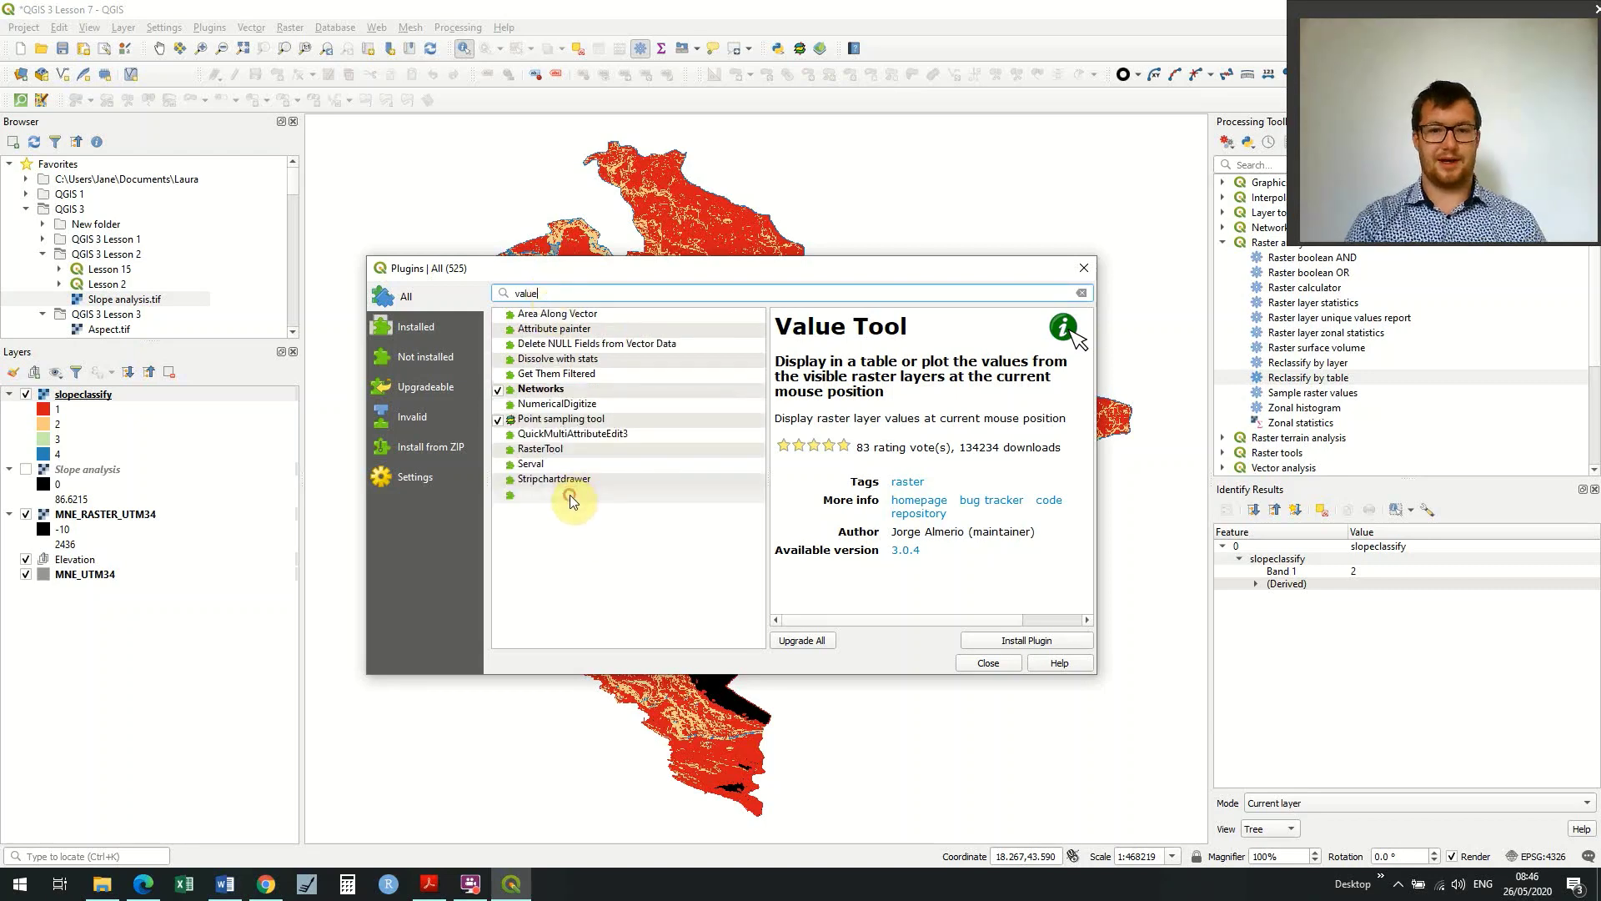
left_click(1003, 642)
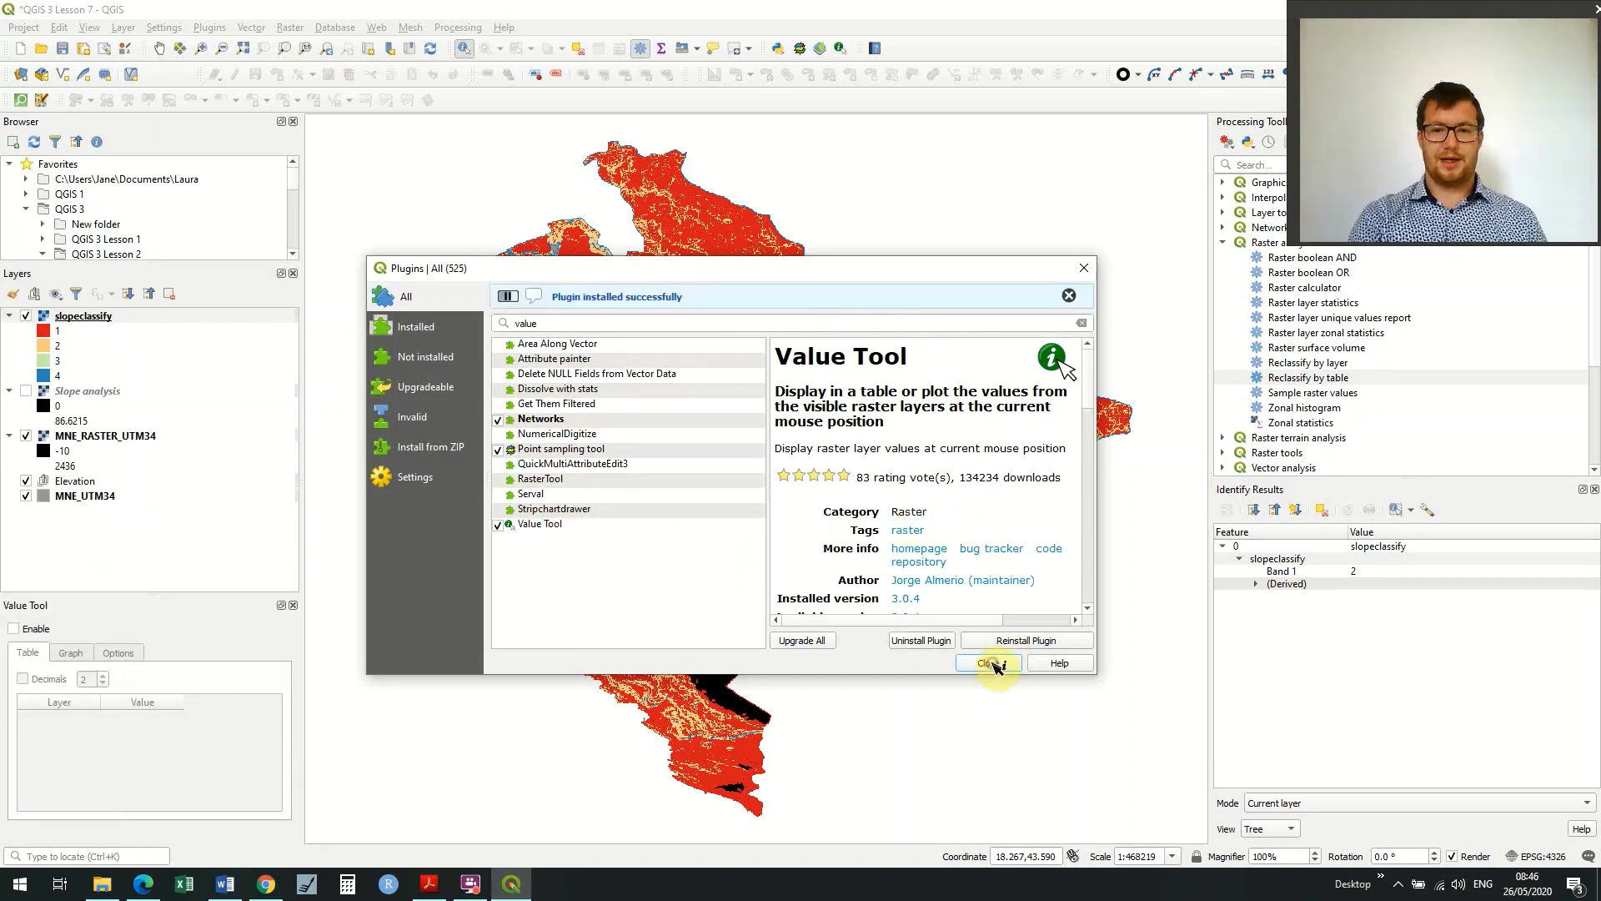
left_click(990, 663)
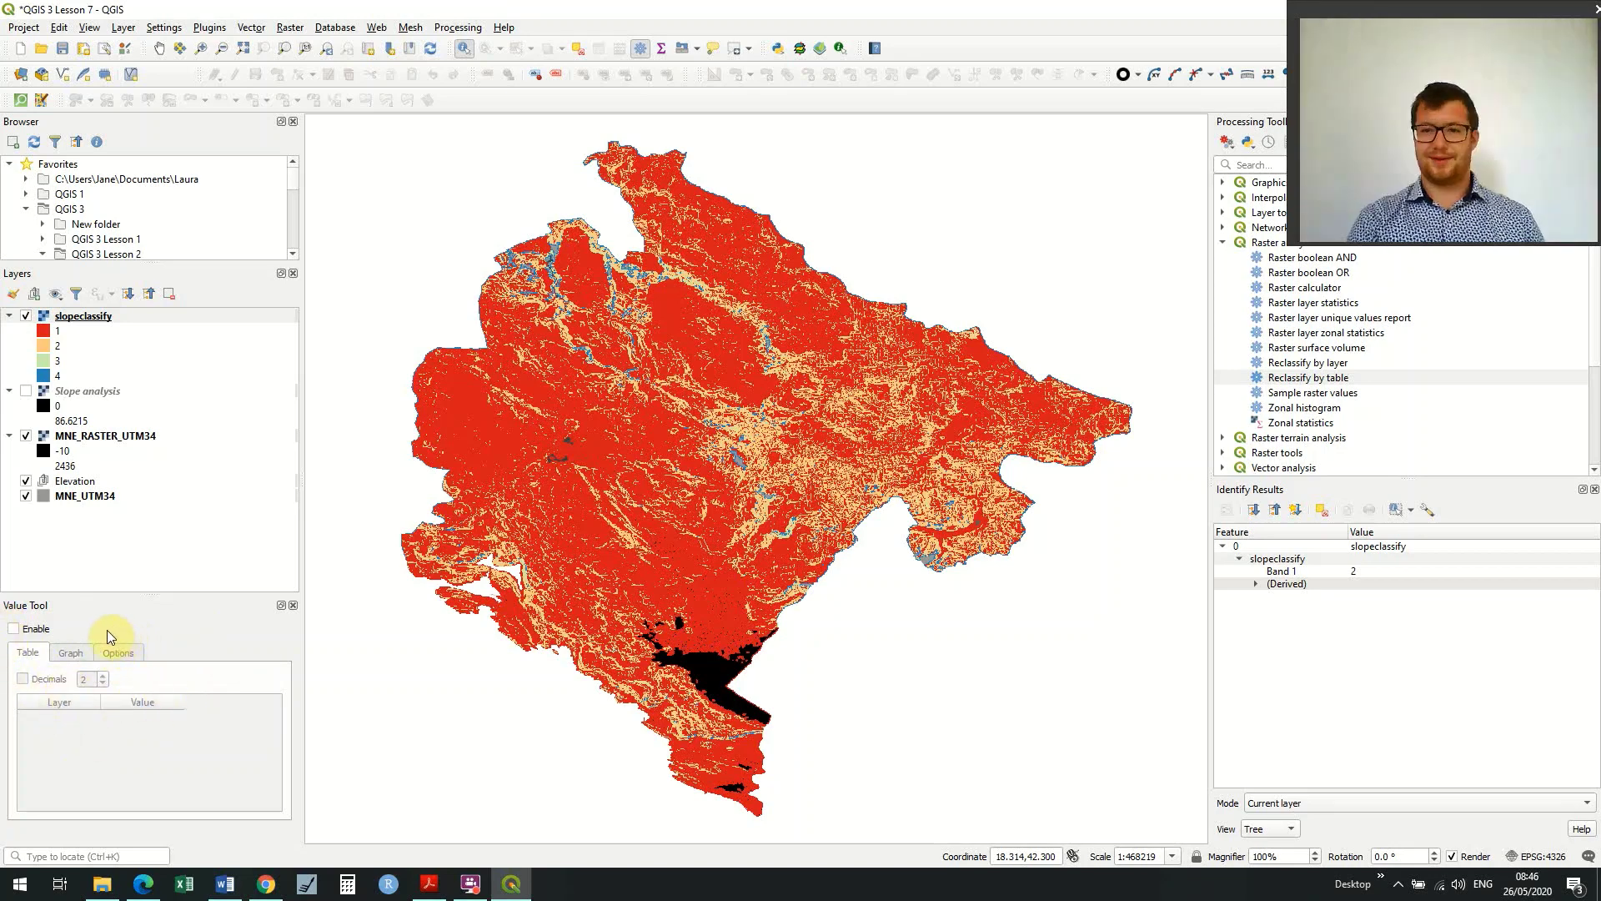
- Enable the Value Tool readout and hide the MNE_RASTER_UTM34 elevation layer
left_click(17, 630)
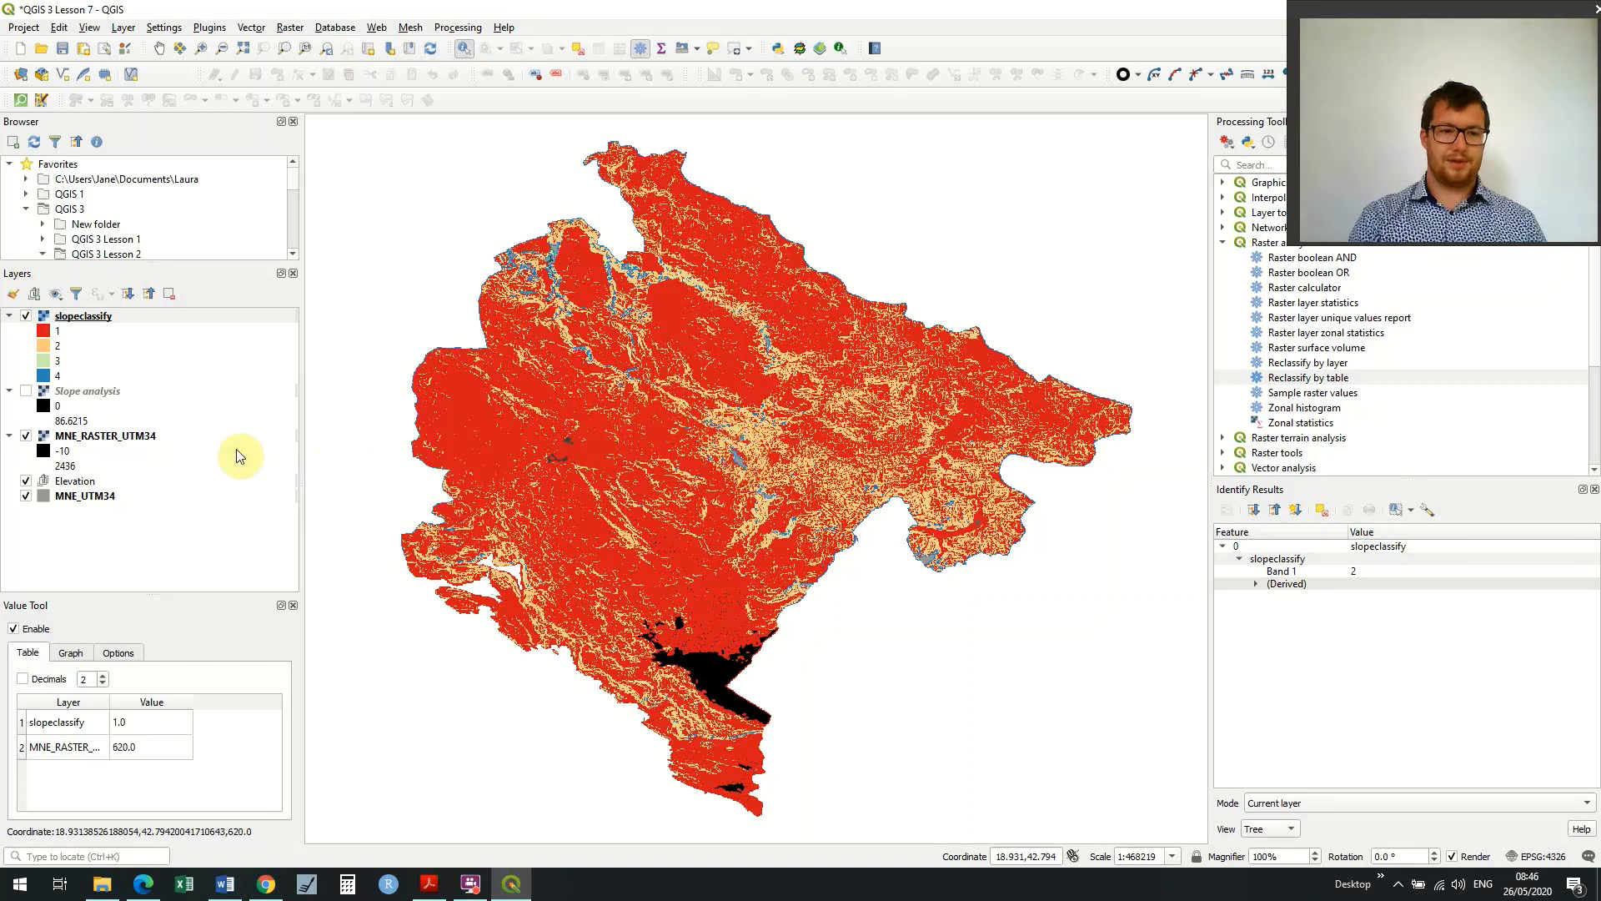
left_click(26, 436)
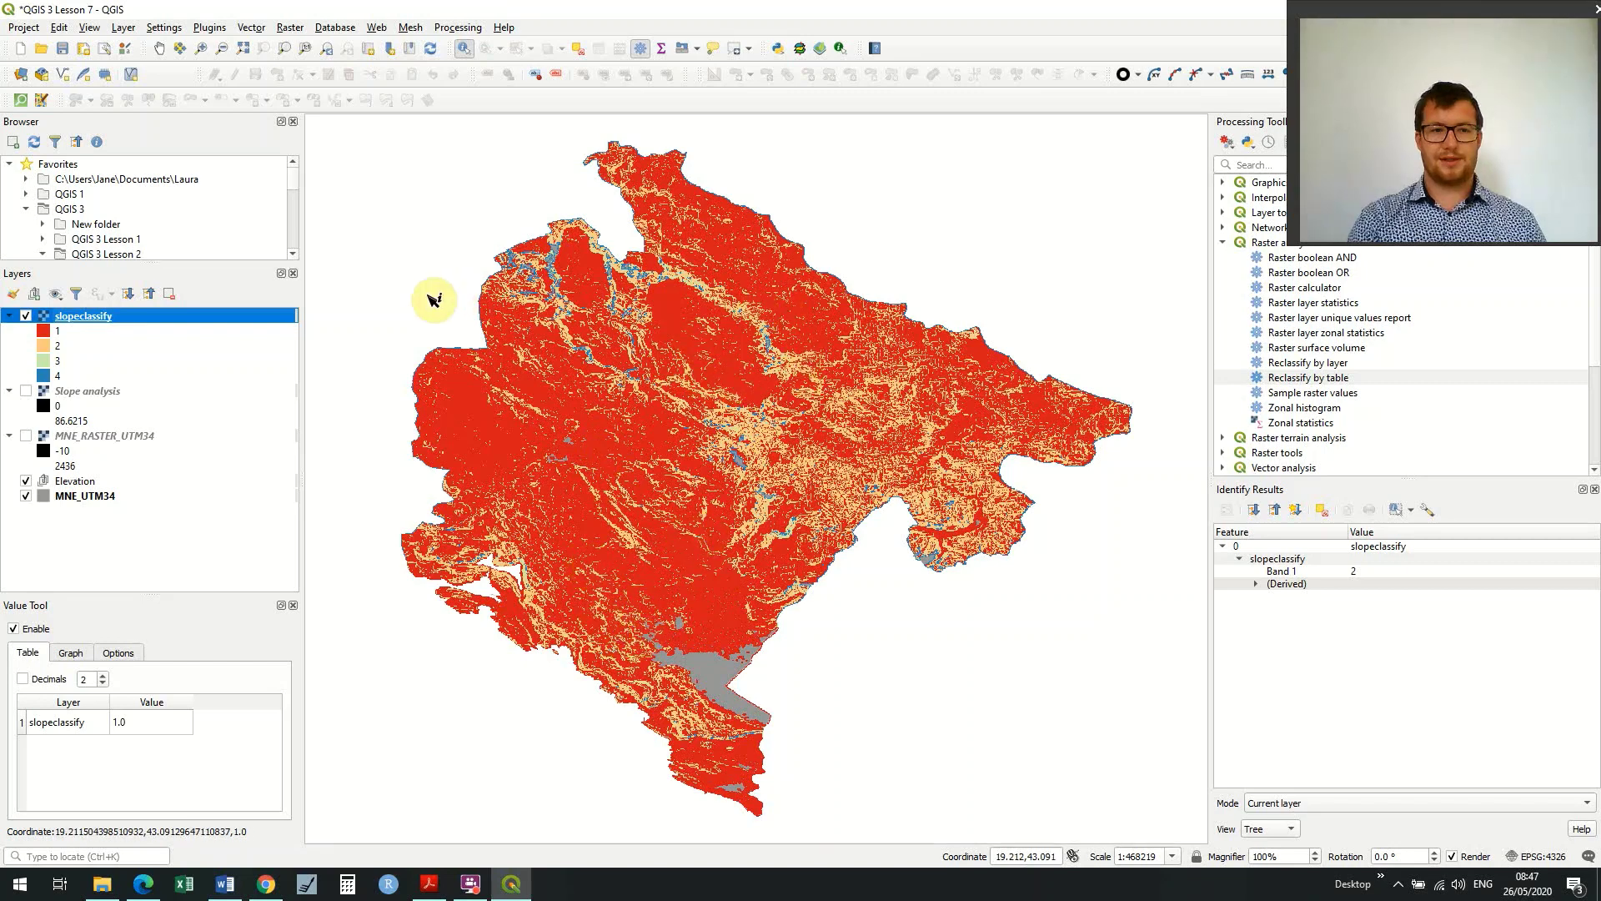
- Hide slopeclassify, show MNE_RASTER_UTM34, and disable the Value Tool readout
left_click(25, 319)
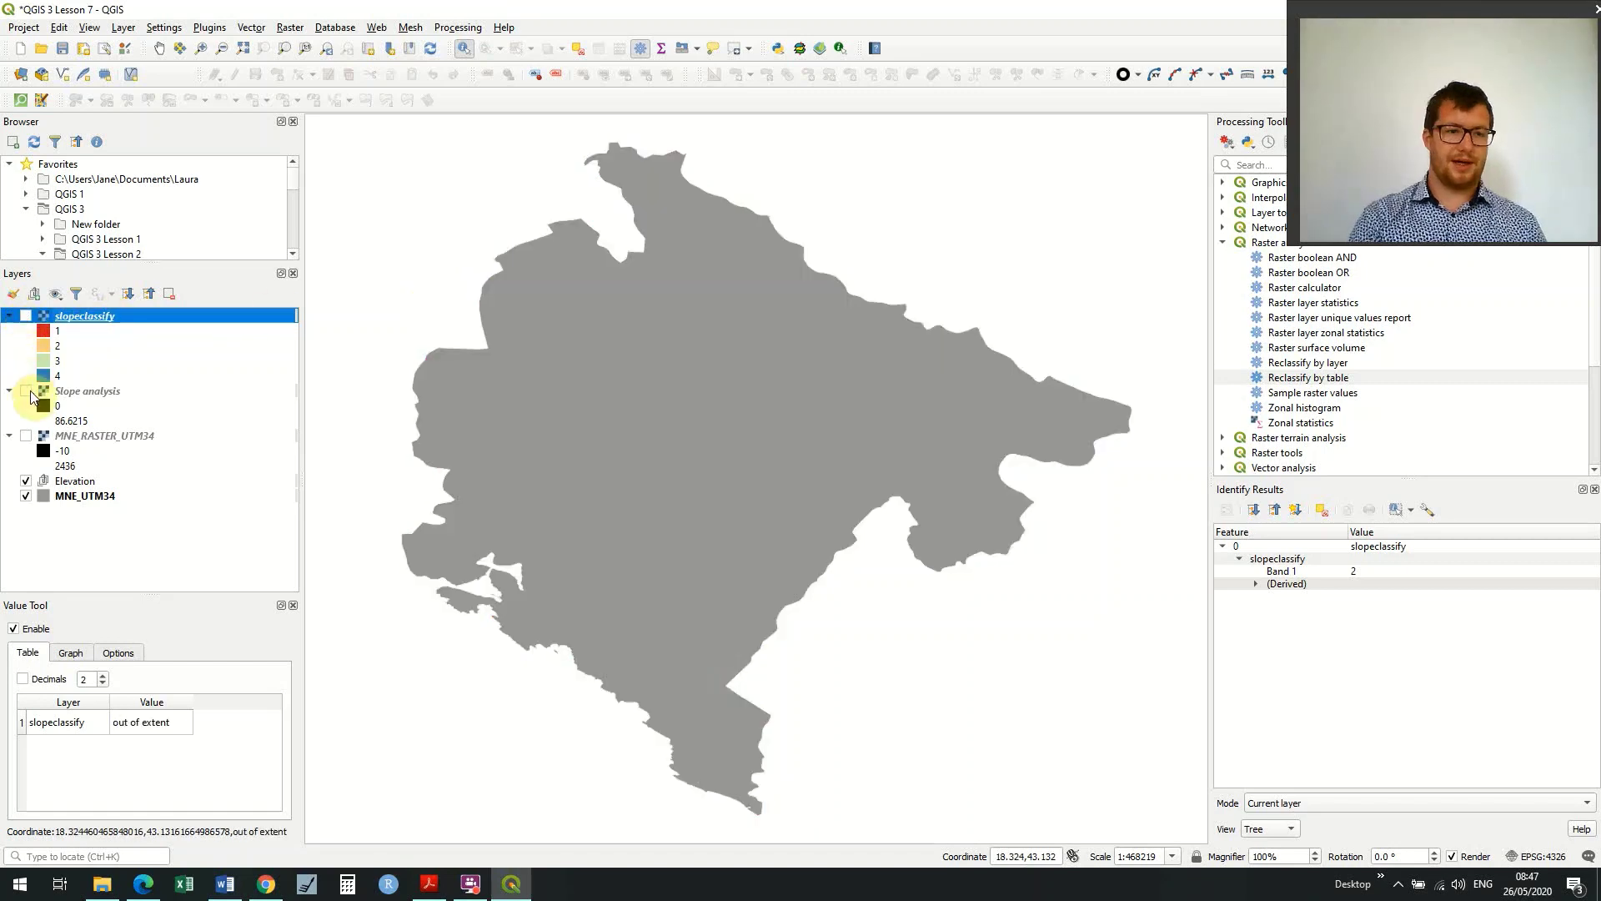
left_click(26, 436)
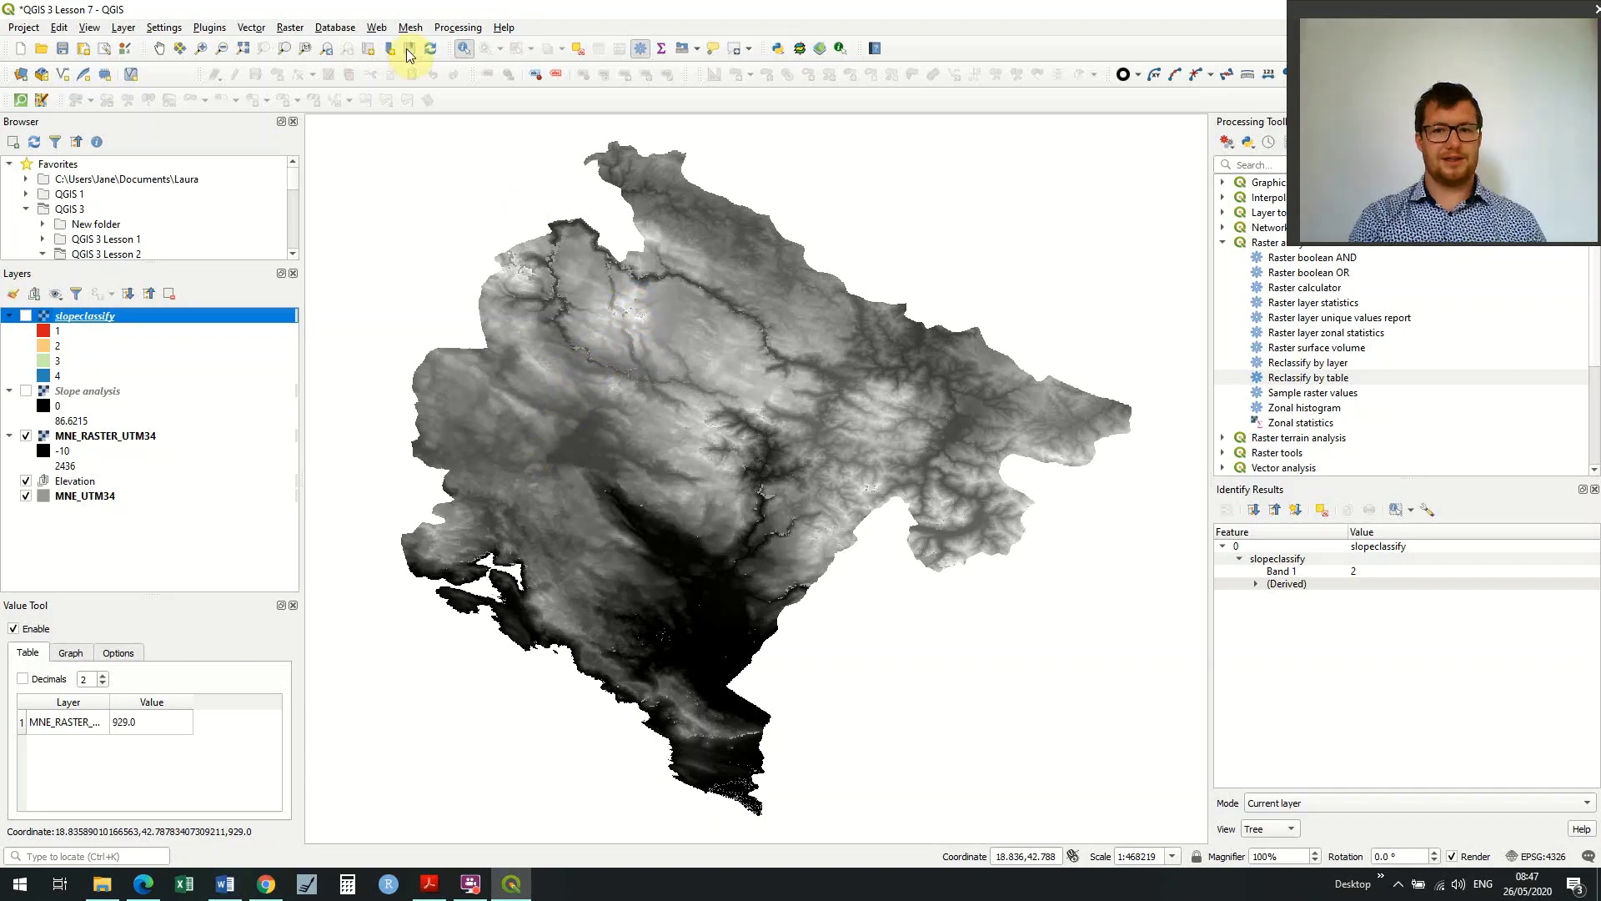
left_click(14, 631)
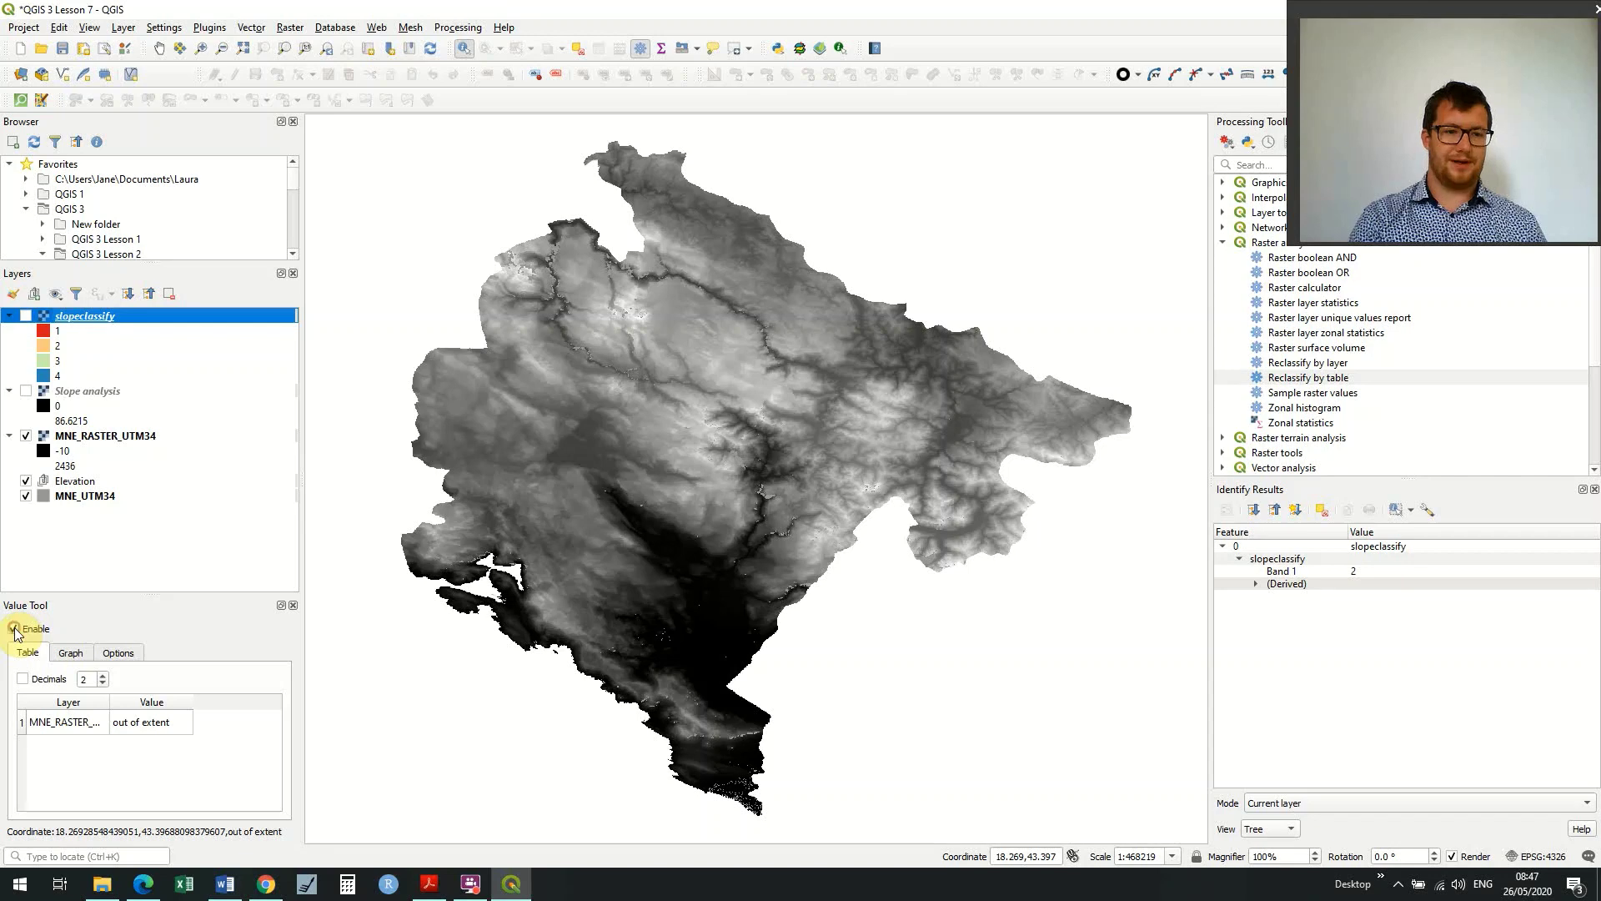
- Identify the slope class at several map points, the last returning class 4
left_click(464, 49)
left_click(629, 308)
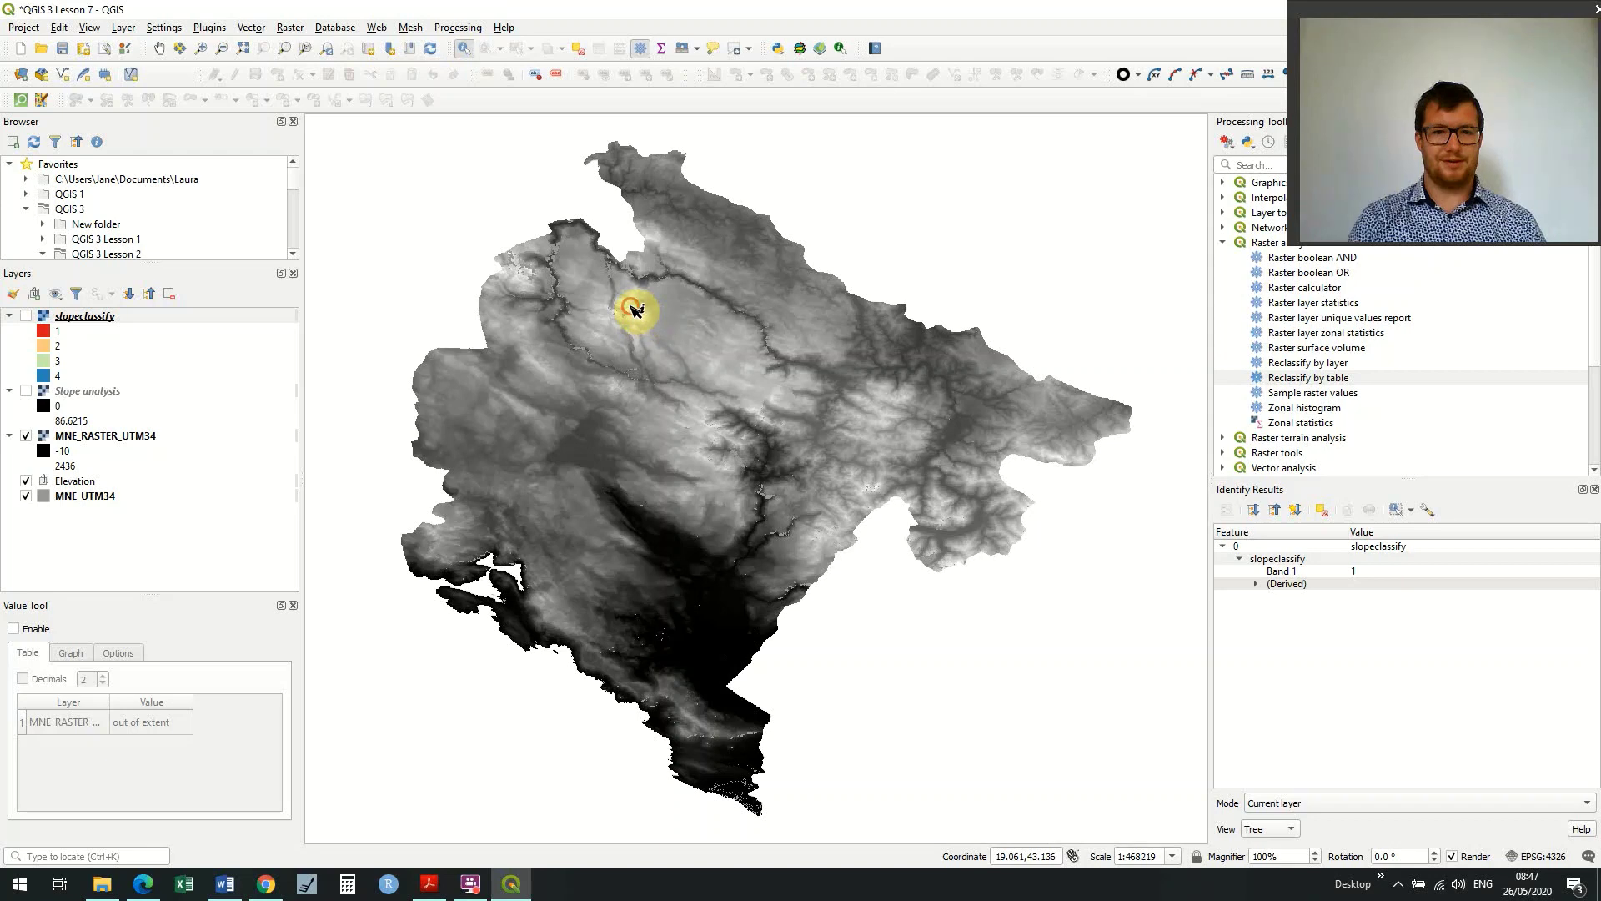
left_click(640, 300)
left_click(635, 298)
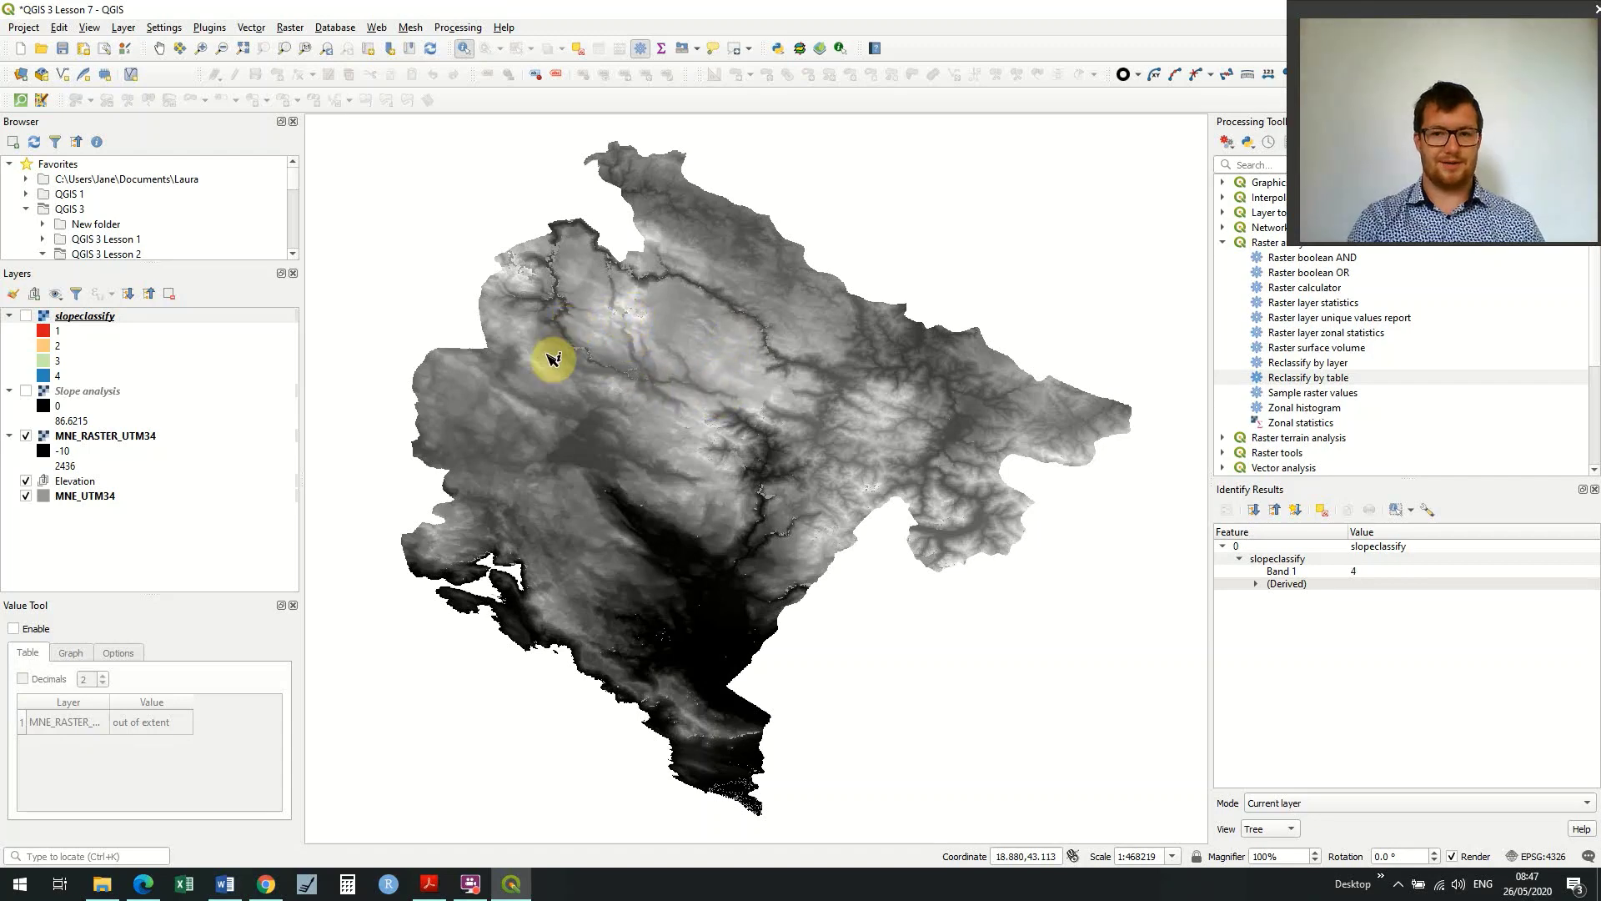
left_click(589, 369)
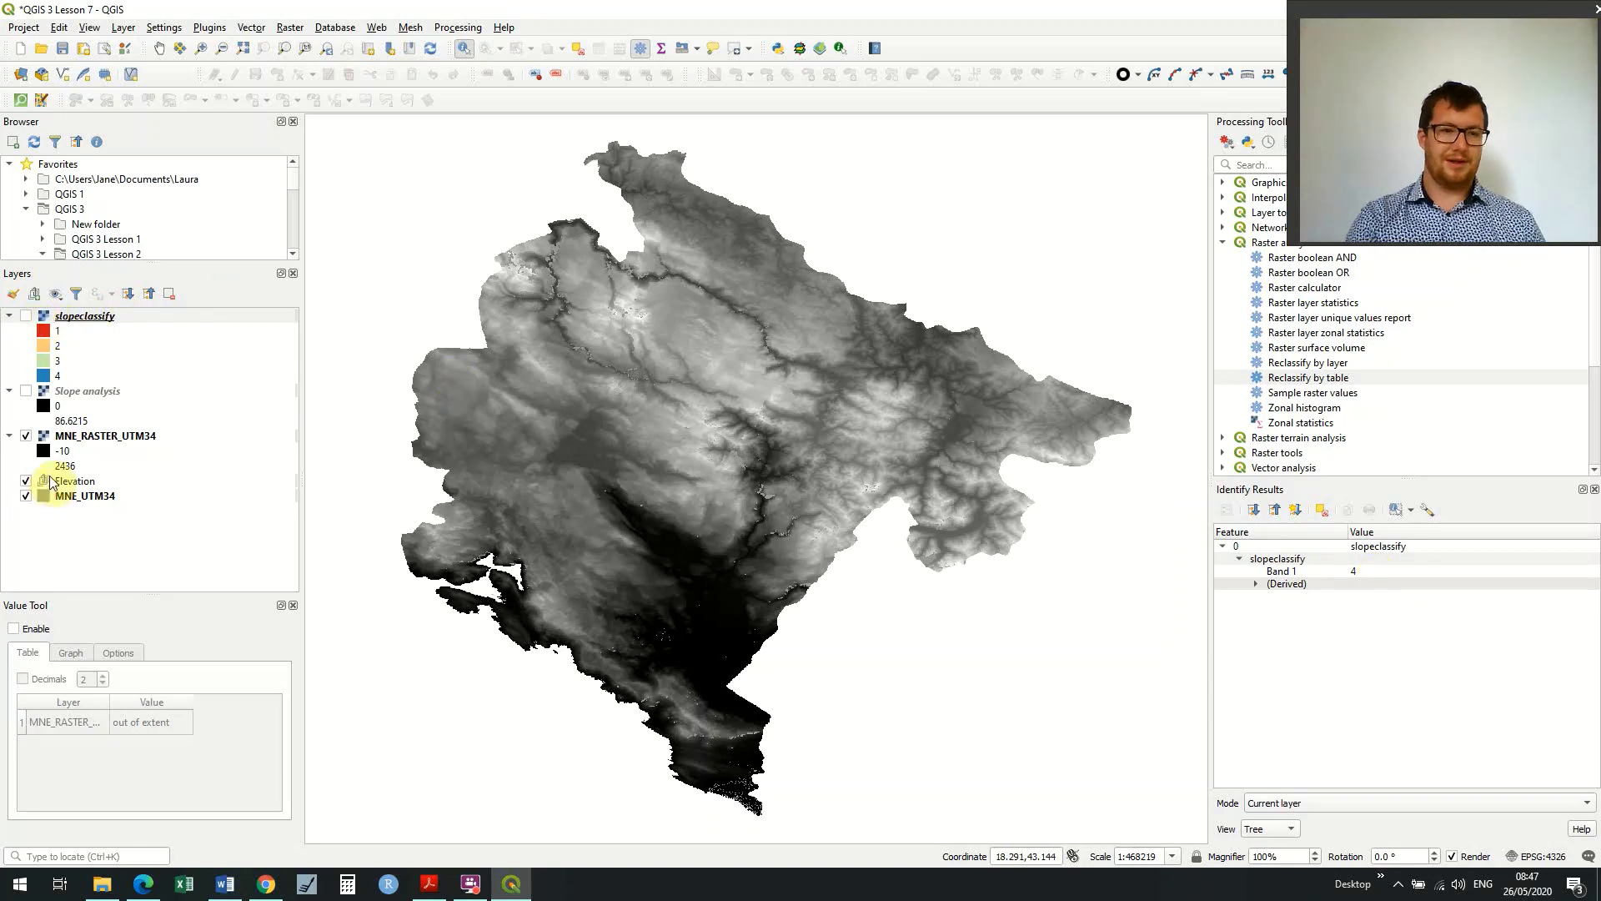
- Re-enable the Value Tool and hide the MNE_RASTER_UTM34 elevation layer
left_click(15, 628)
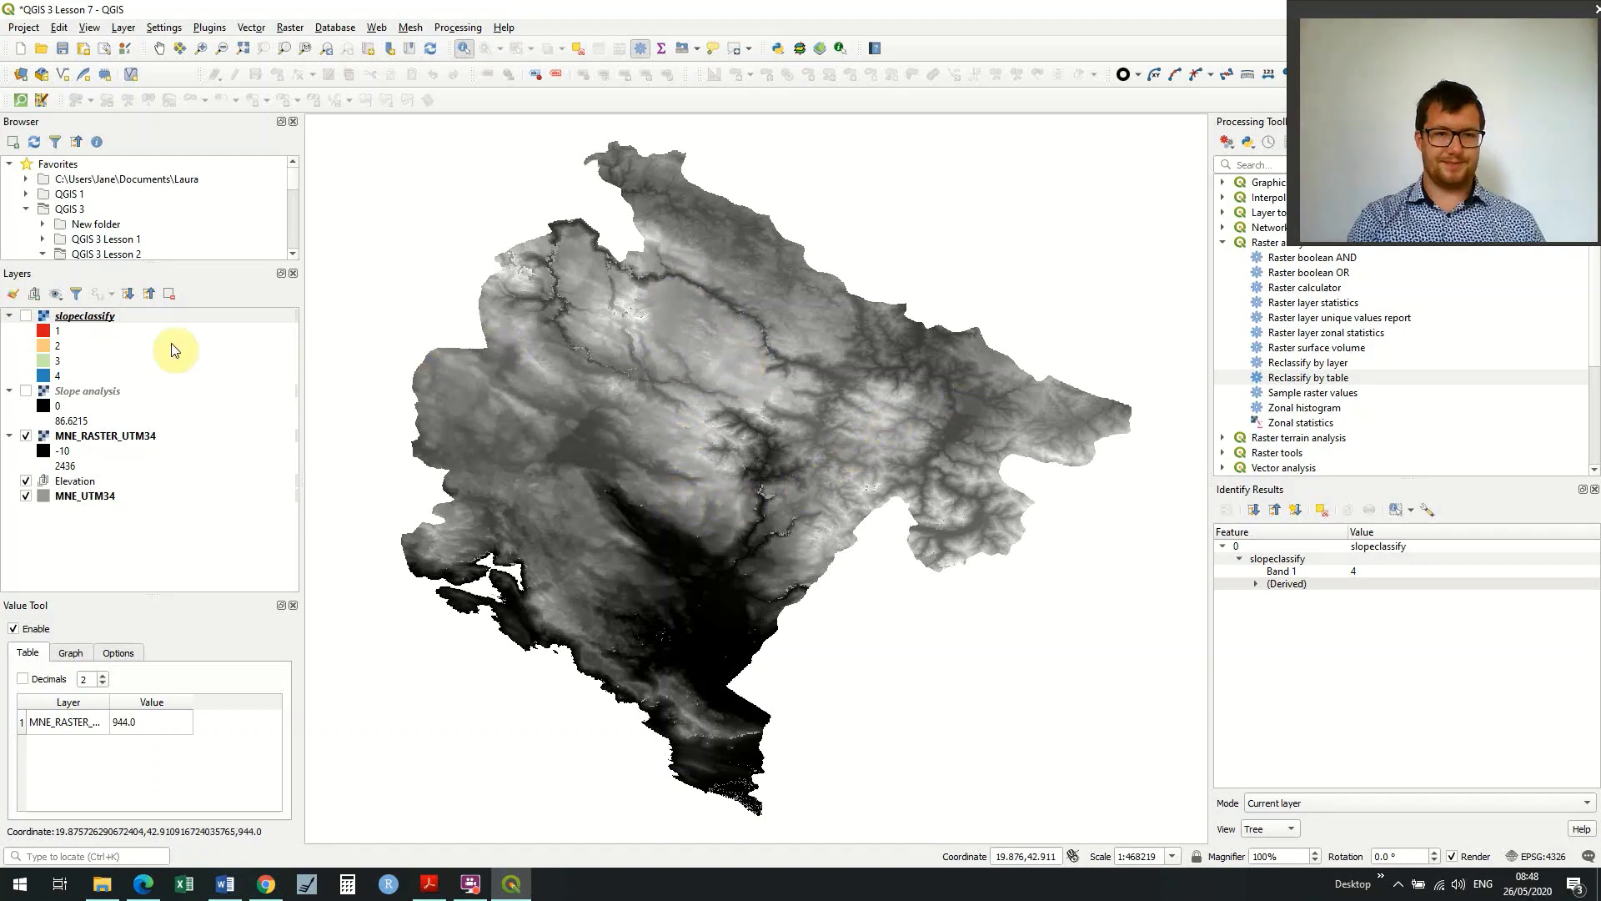
left_click(26, 436)
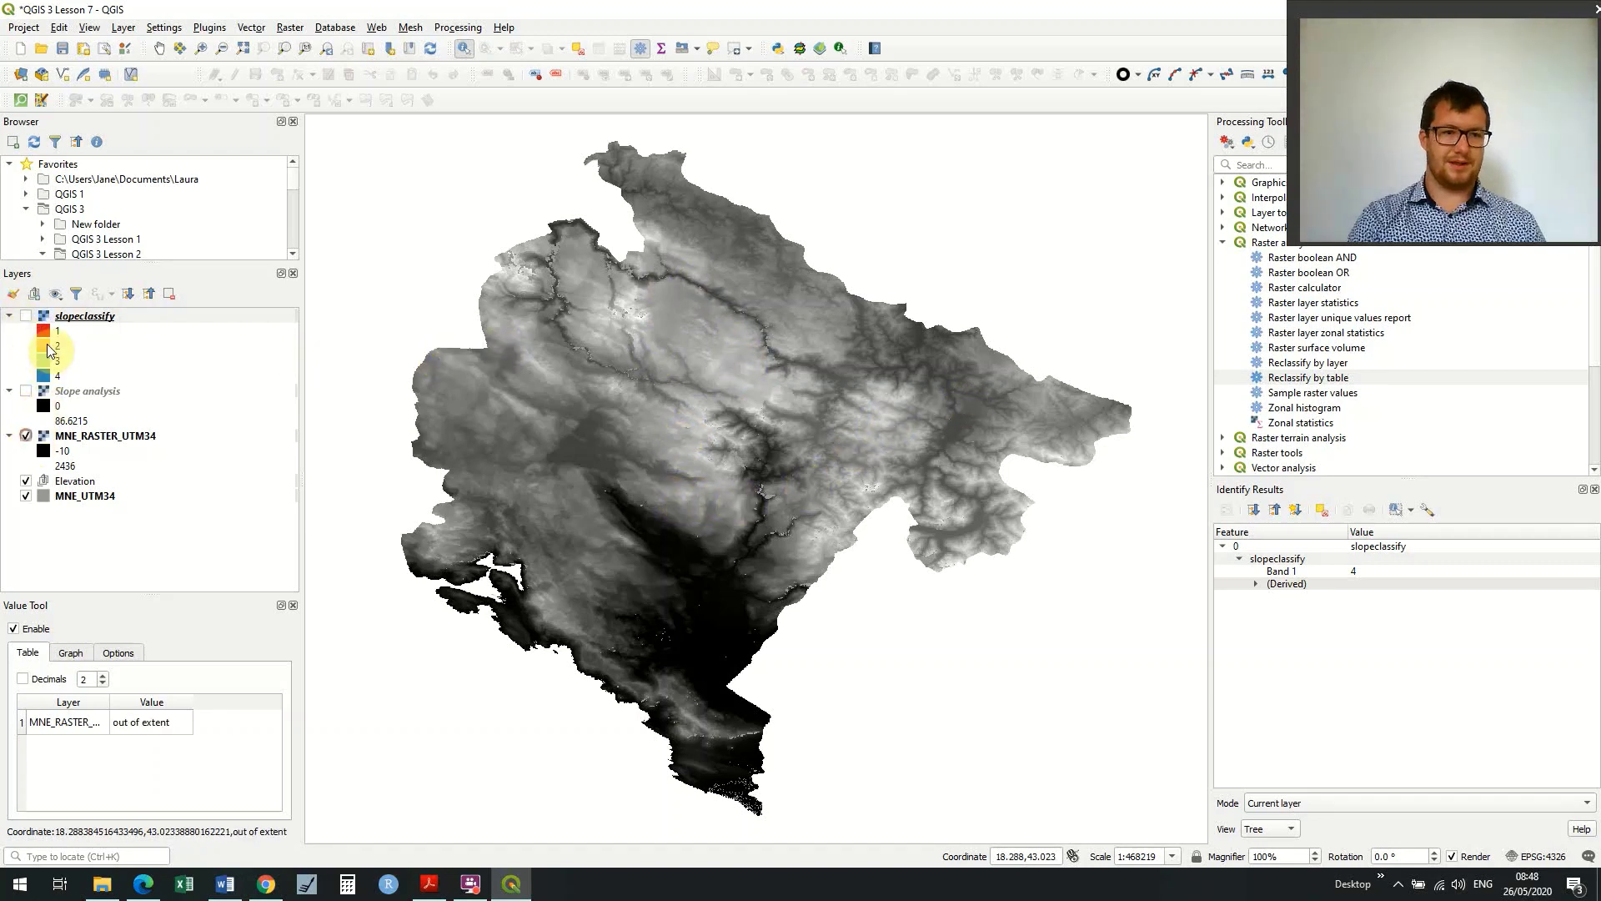
left_click(27, 317)
- Compare slopeclassify with Slope analysis, leaving only slopeclassify visible
left_click(26, 317)
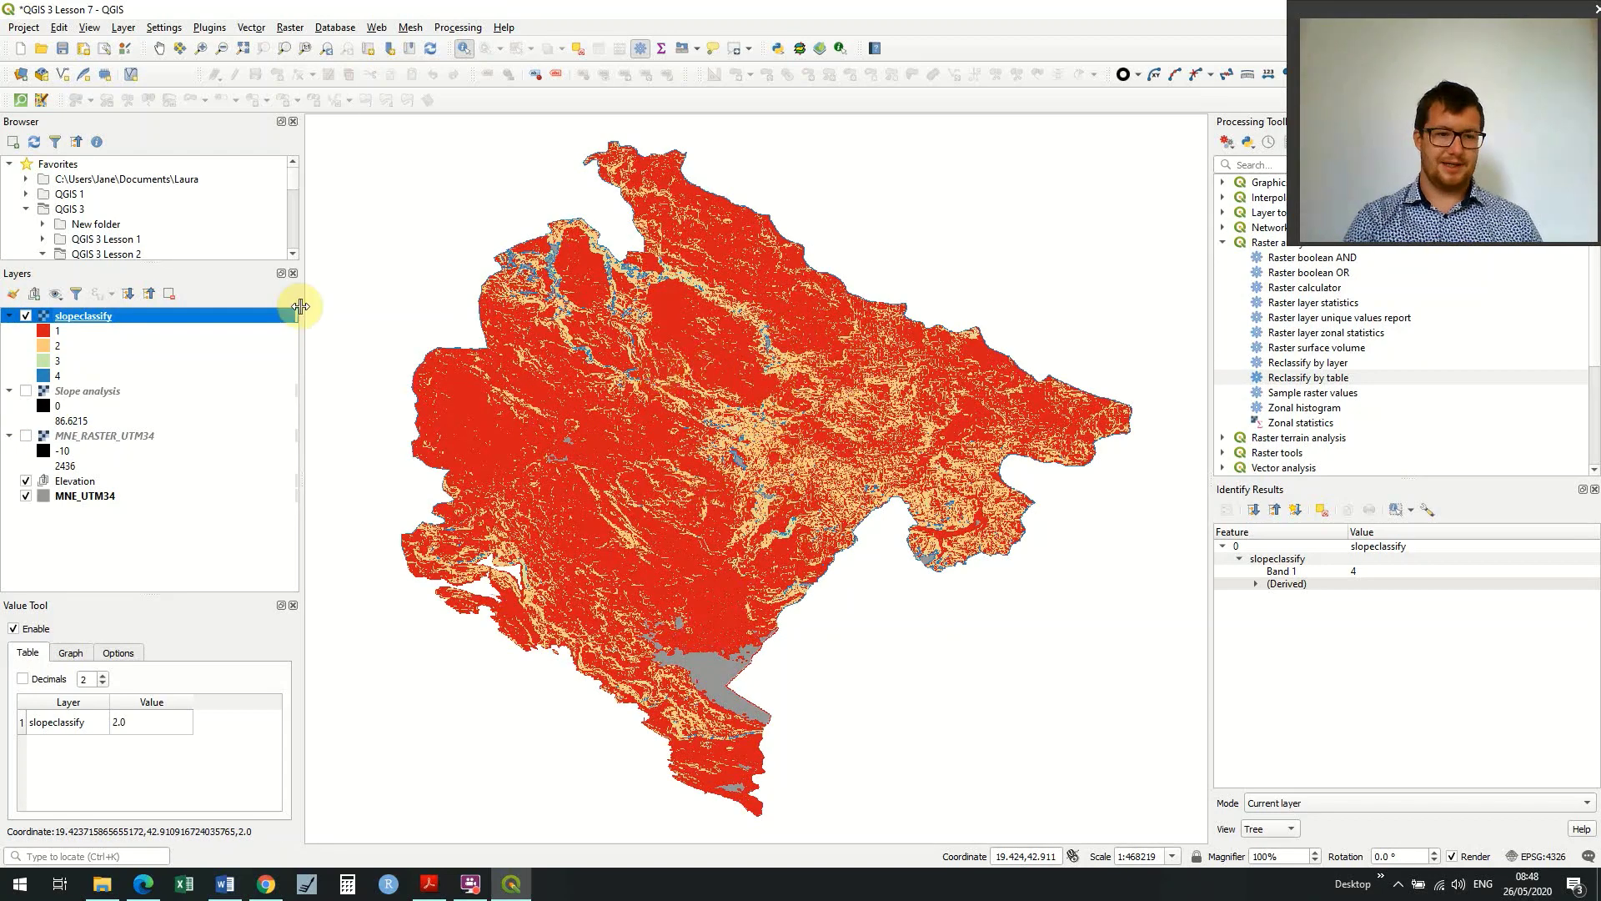
left_click(26, 317)
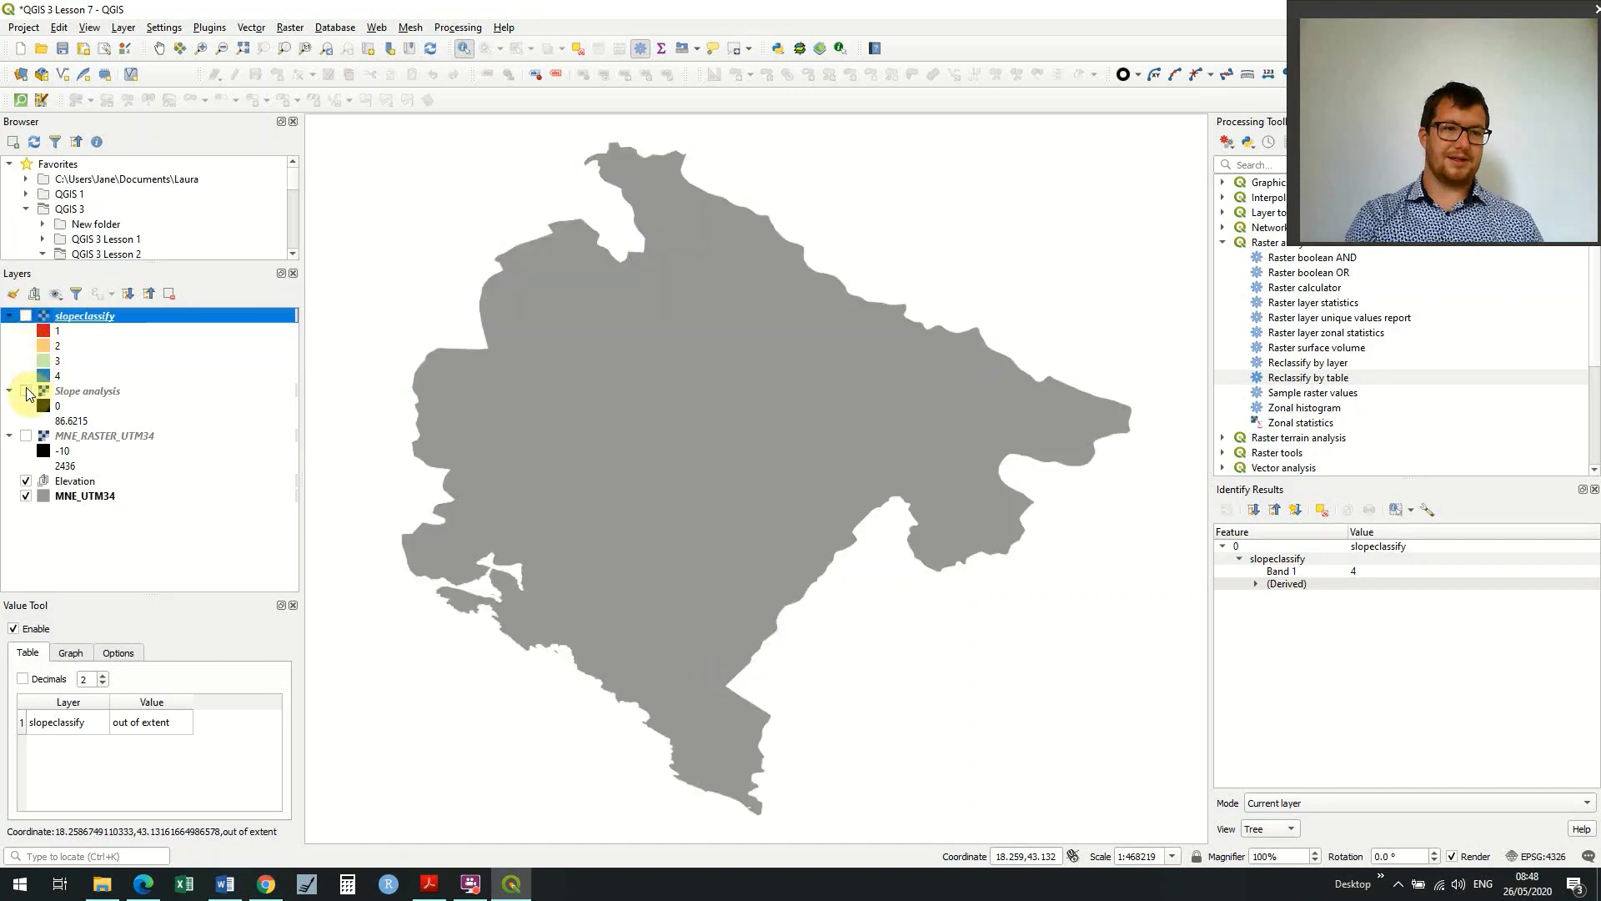
left_click(26, 391)
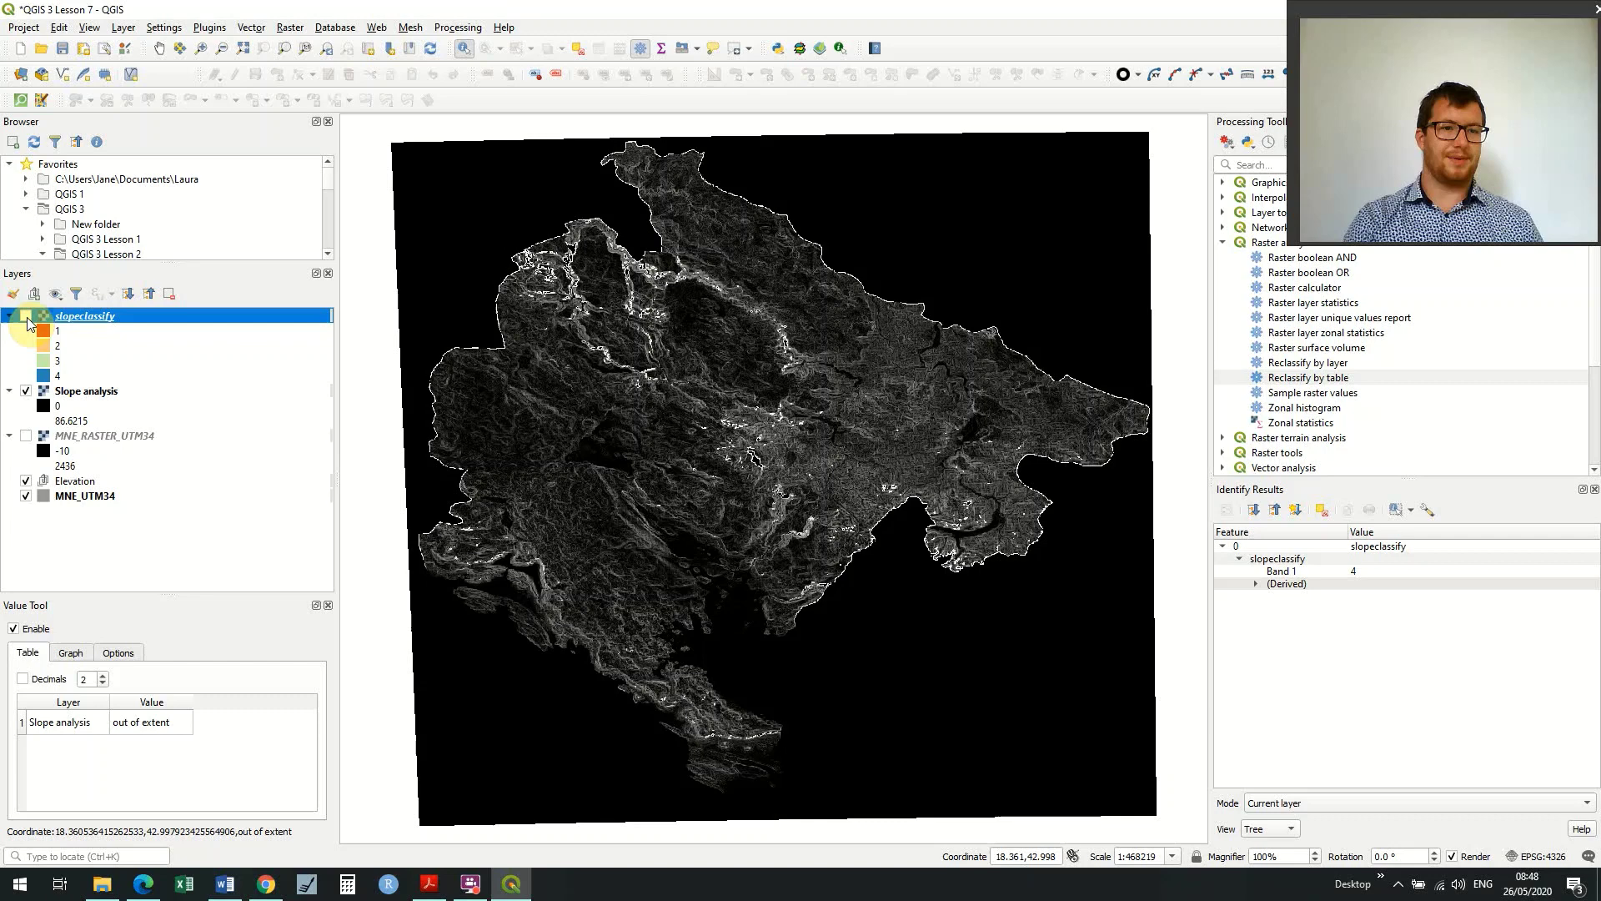
left_click(26, 318)
left_click(25, 392)
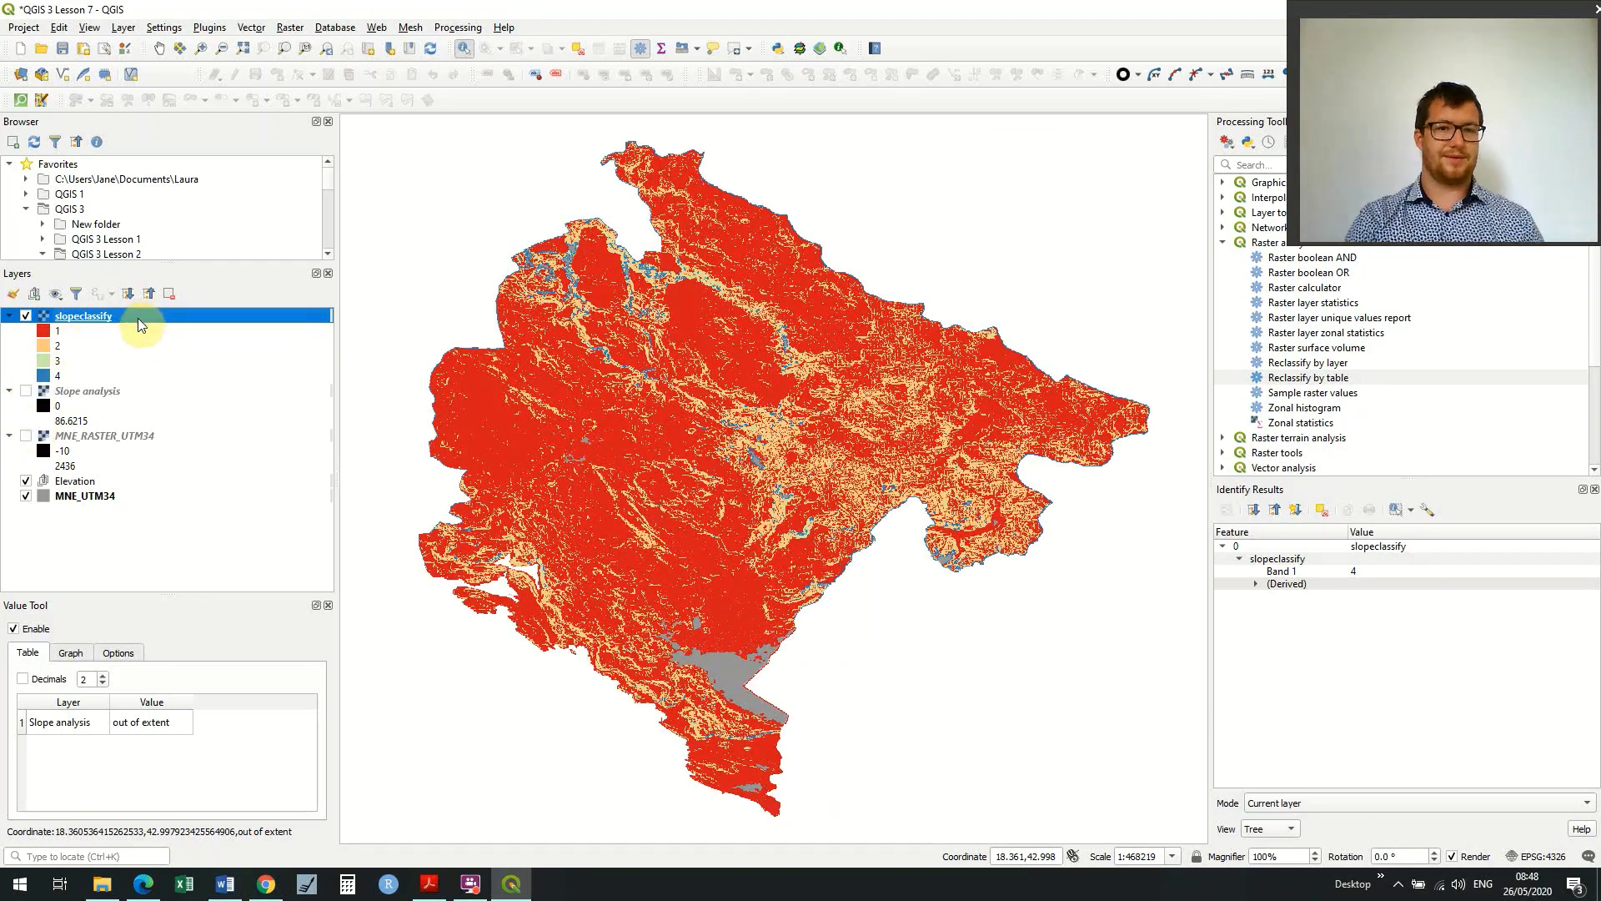
- Show the MNE_RASTER_UTM34 elevation raster again beneath the slopeclassify map
left_click(26, 436)
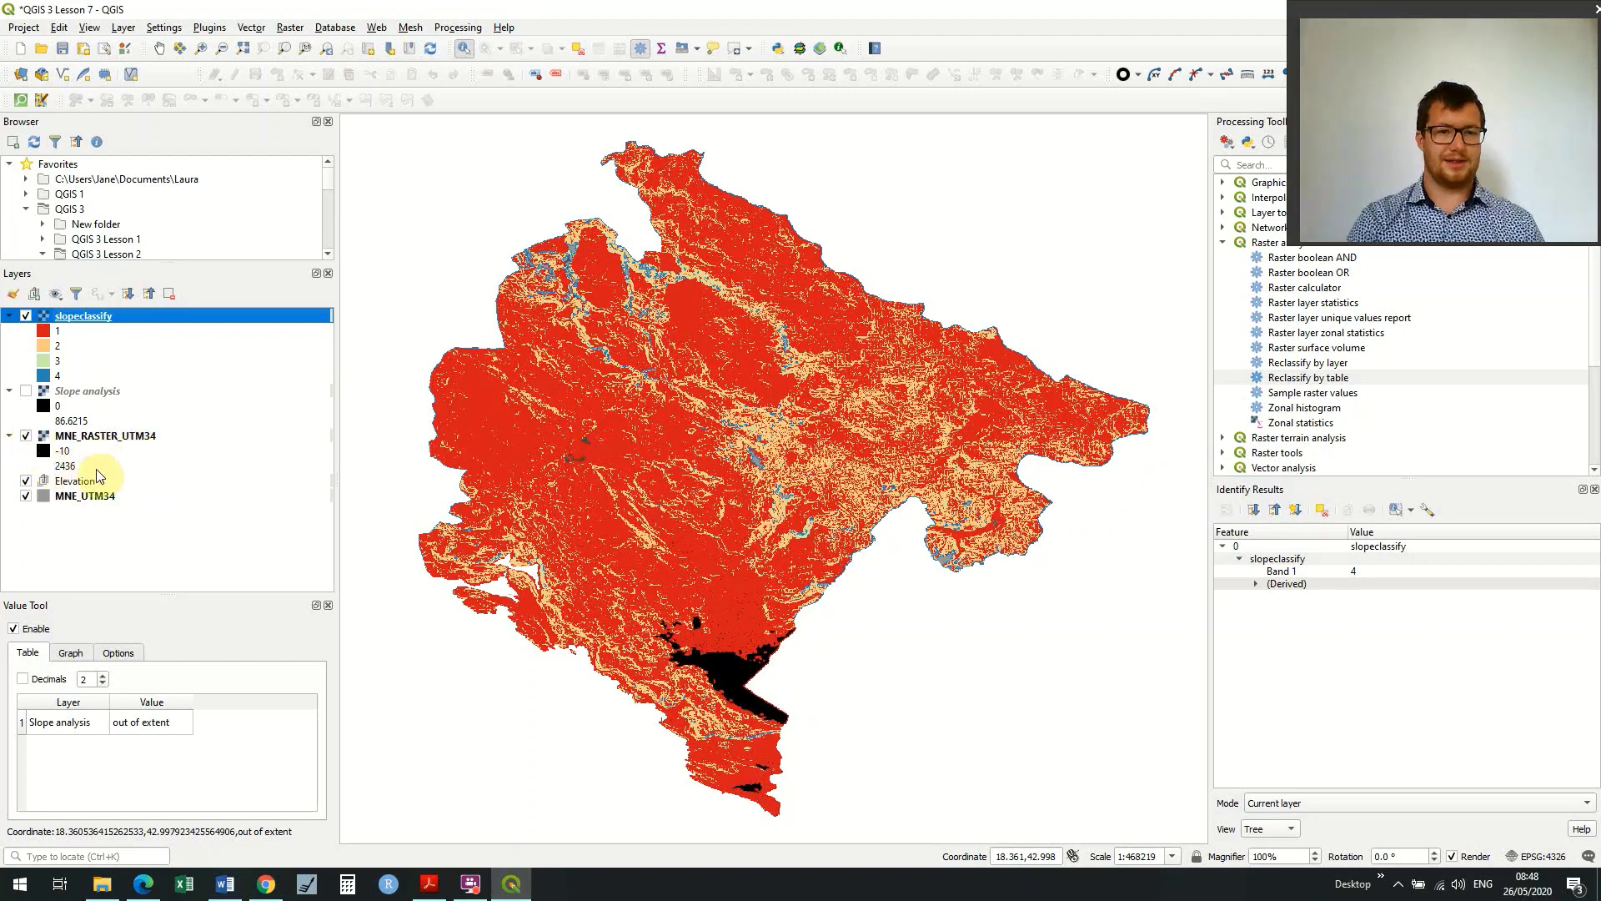